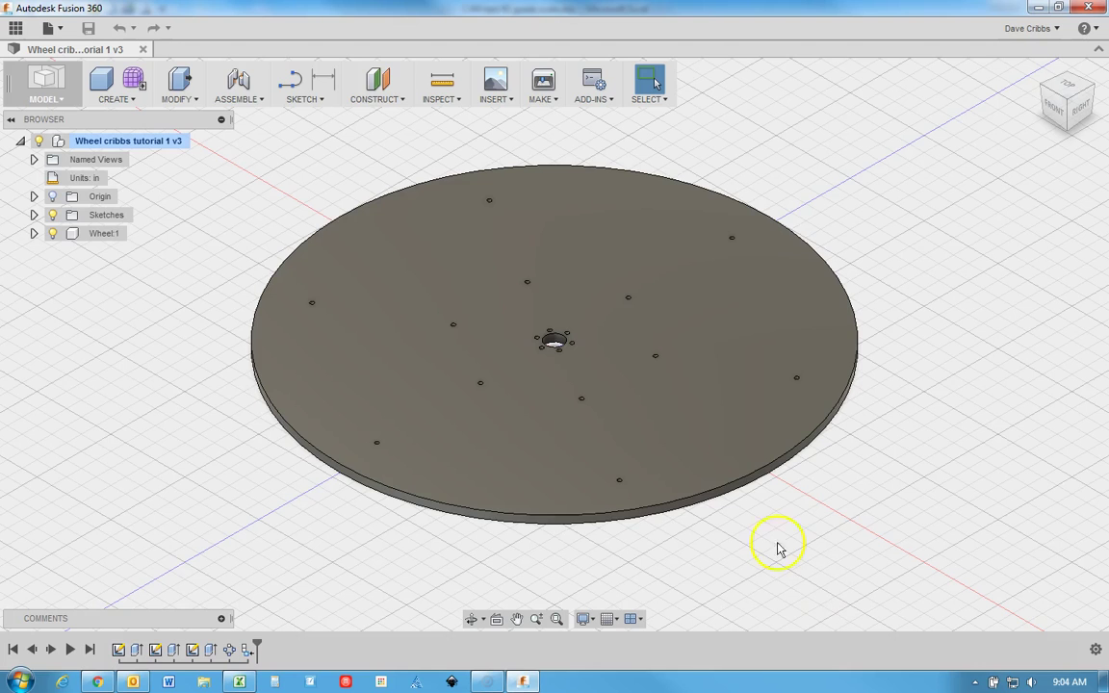
Step: Sketch a right triangle on the wheel's top face, with a 4 in vertical side and its base along the horizontal axis, pointing toward the hub
{"action": "left_click", "coordinate": [320, 100]}
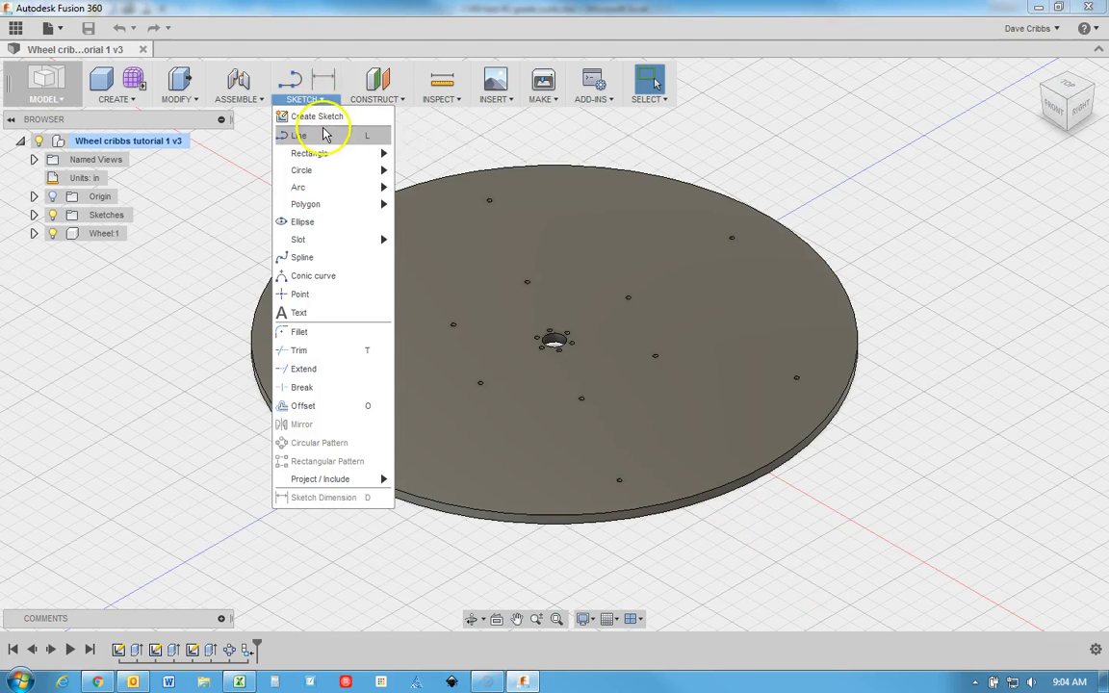
{"action": "left_click", "coordinate": [325, 139]}
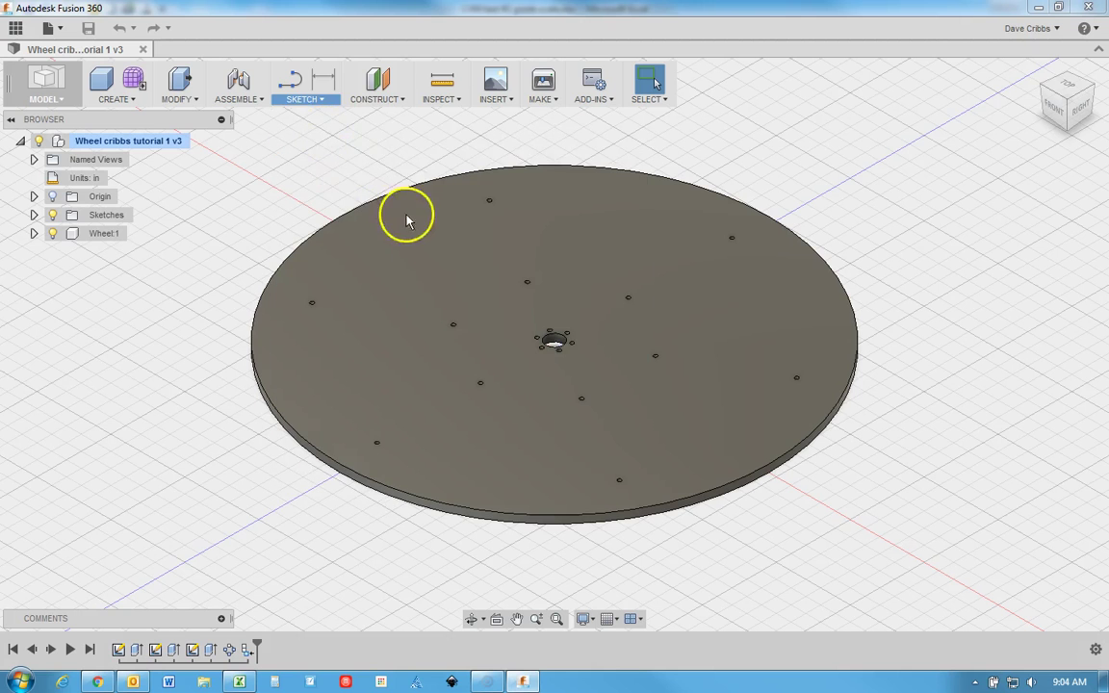
{"action": "left_click", "coordinate": [446, 252]}
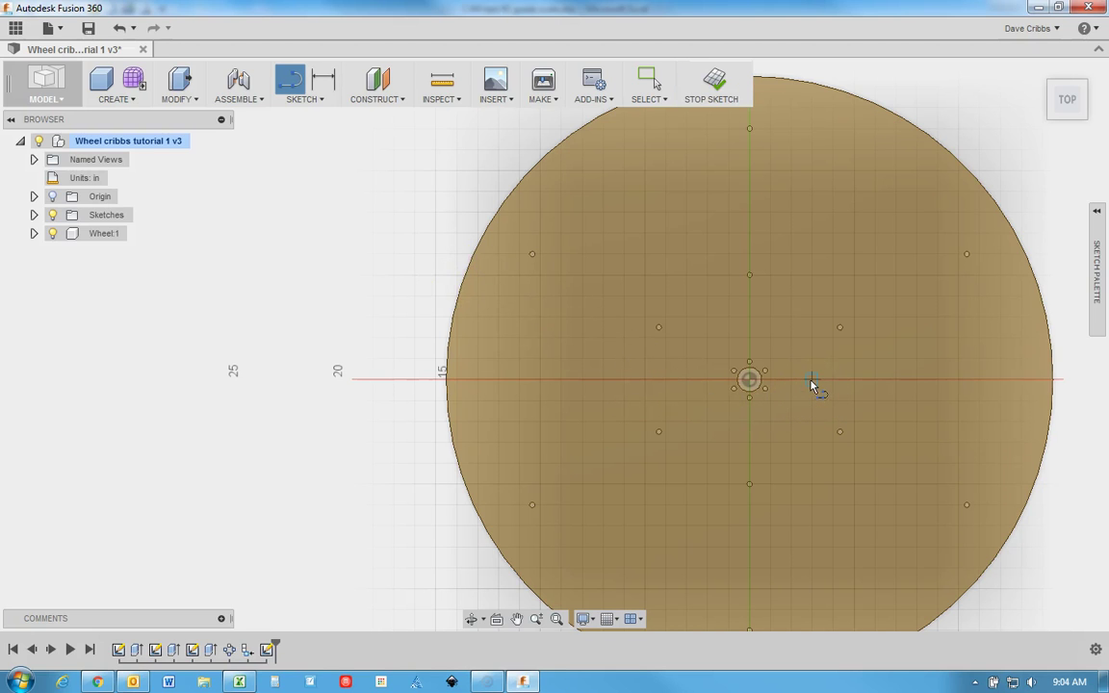
{"action": "left_click", "coordinate": [979, 379]}
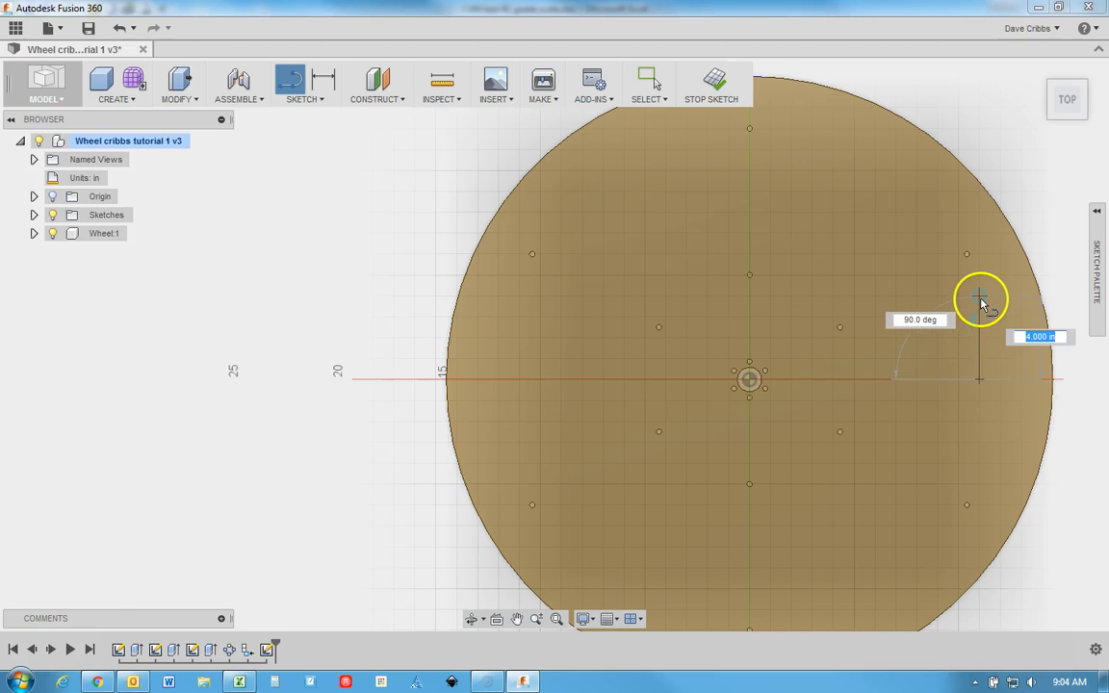
{"action": "left_click", "coordinate": [979, 298]}
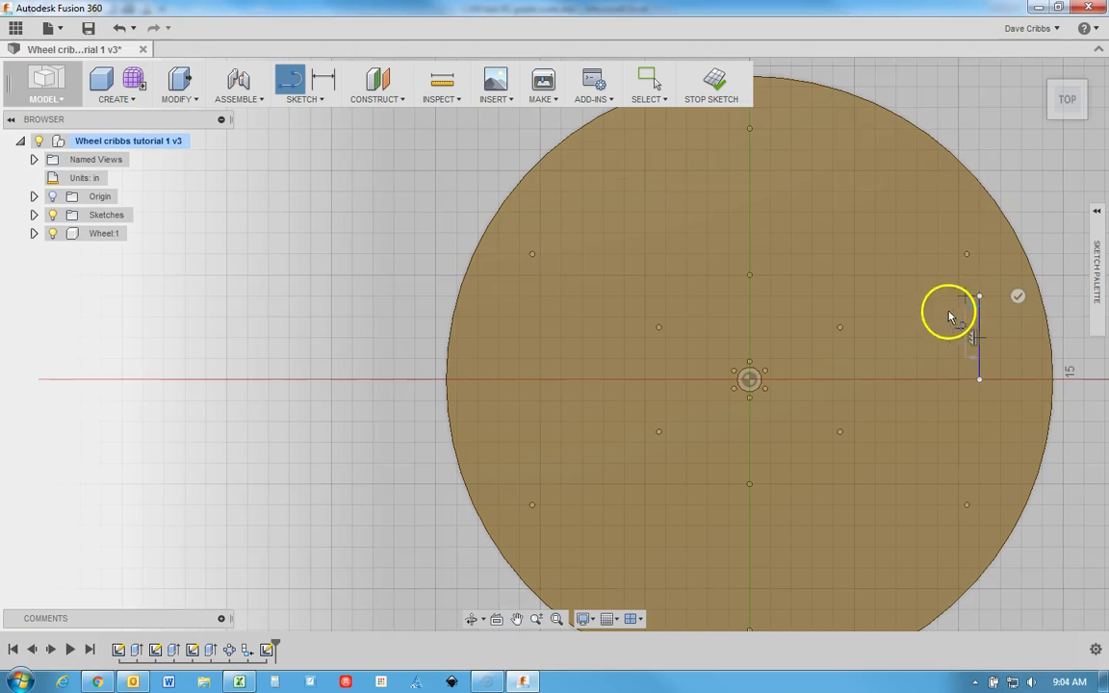
{"action": "left_click", "coordinate": [813, 380]}
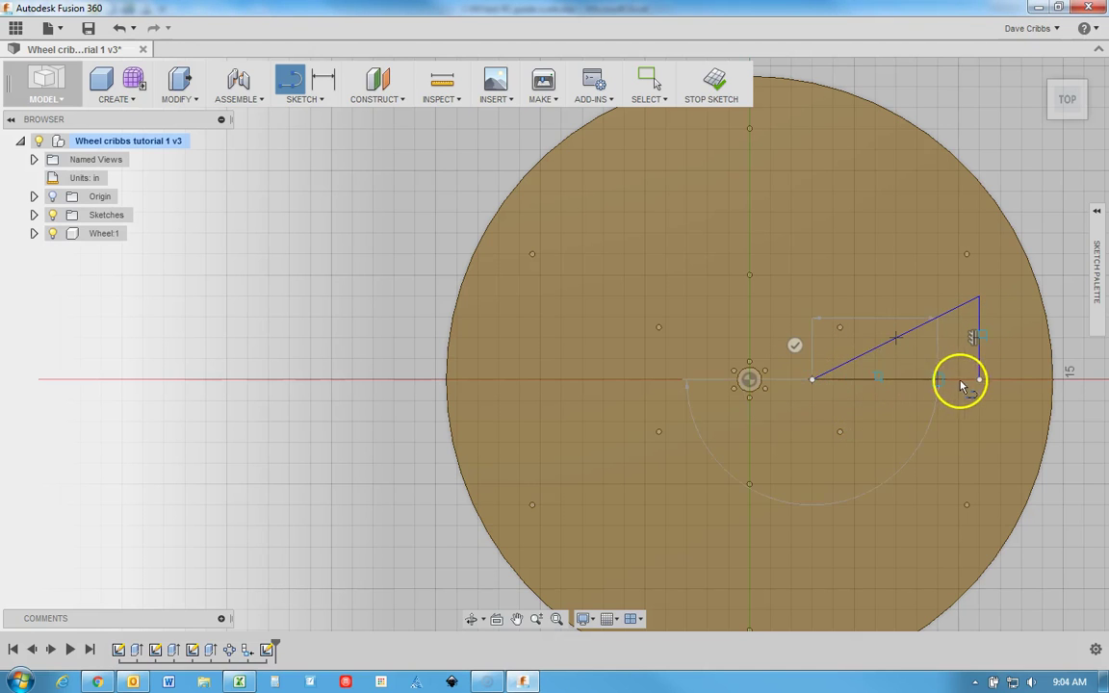
{"action": "left_click", "coordinate": [979, 380]}
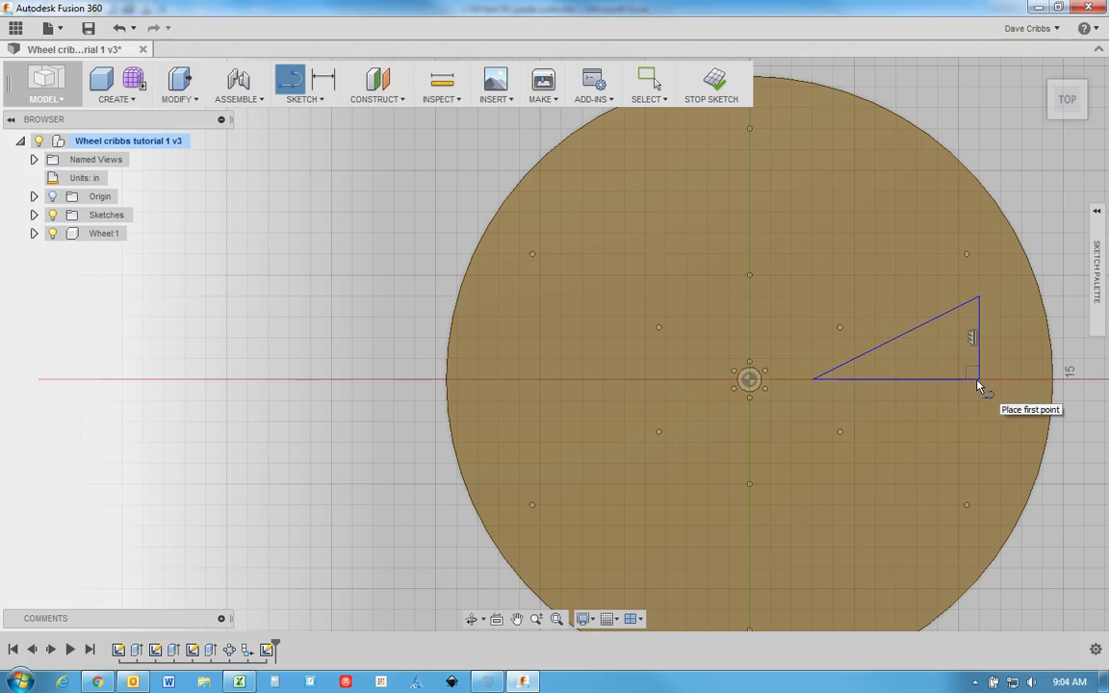
{"action": "right_click", "coordinate": [401, 191]}
{"action": "left_click", "coordinate": [457, 193]}
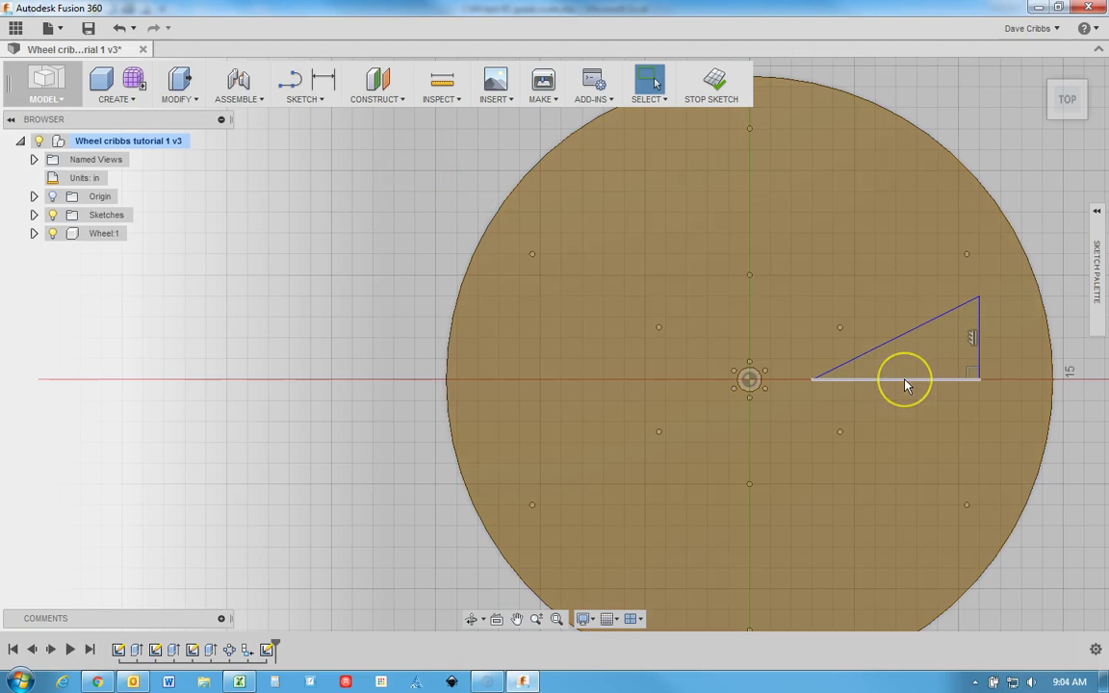
Step: Convert the triangle's horizontal side to a construction line, mirror the other two sides about it, and finish the sketch
{"action": "right_click", "coordinate": [905, 385]}
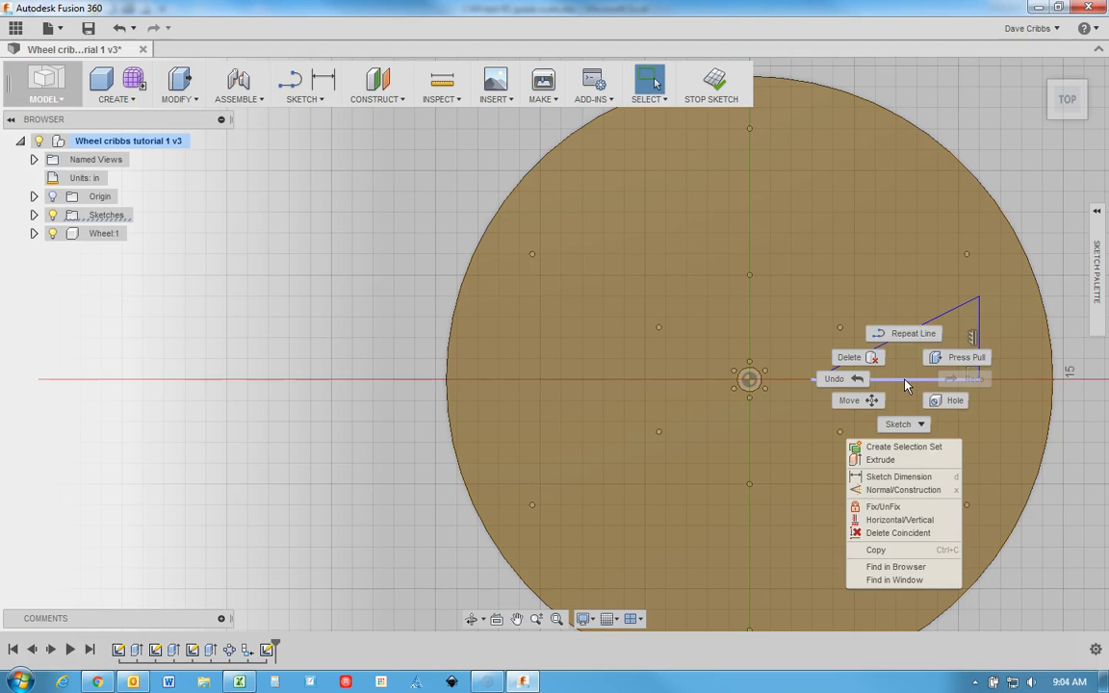
{"action": "left_click", "coordinate": [924, 493]}
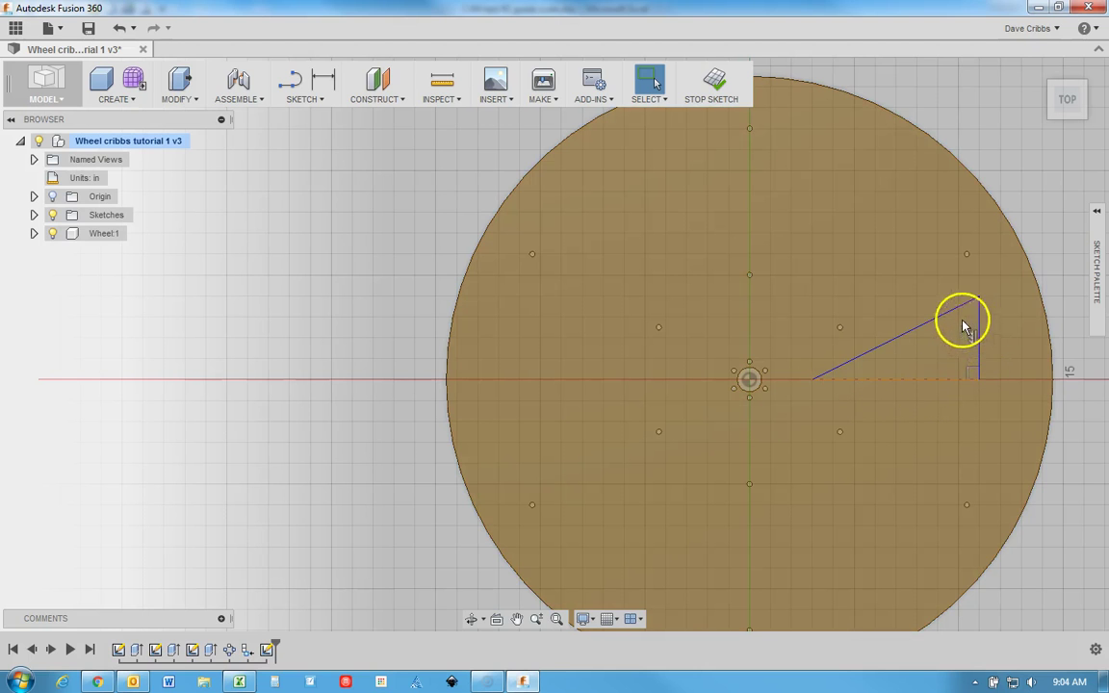
{"action": "left_click", "coordinate": [847, 359]}
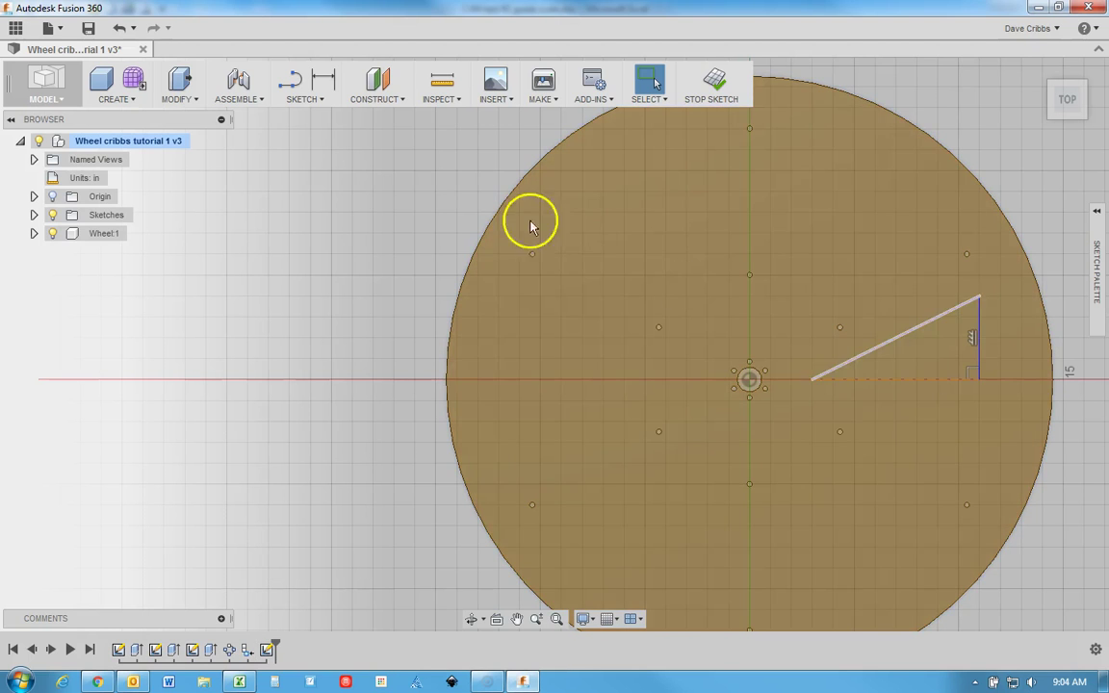
{"action": "left_click", "coordinate": [318, 99]}
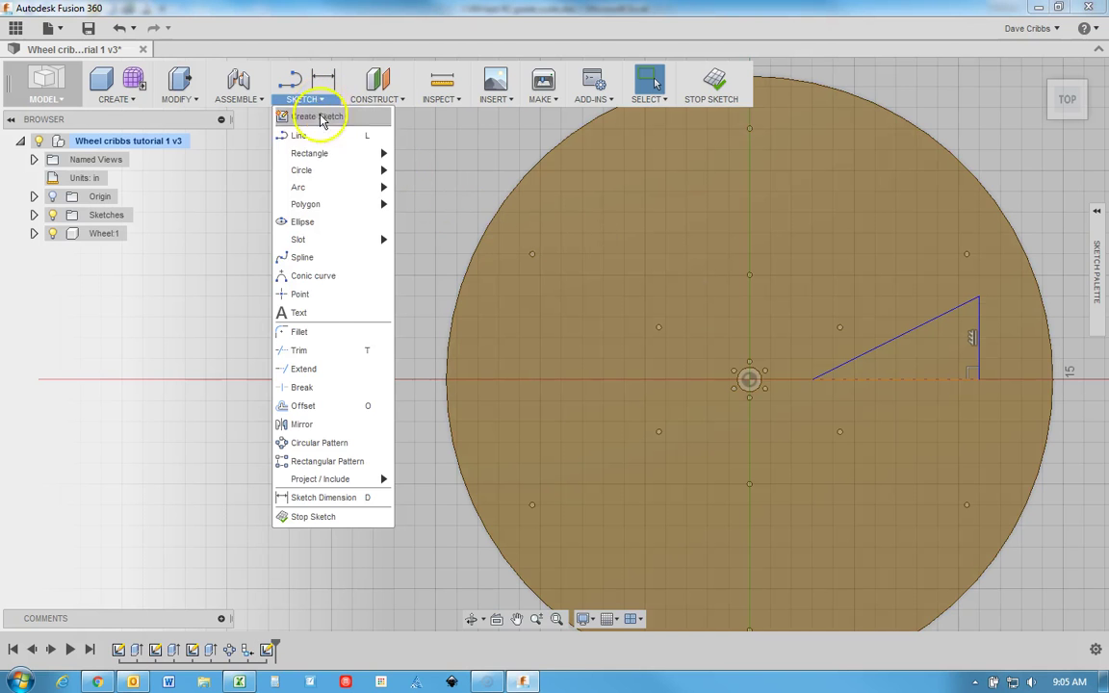
{"action": "left_click", "coordinate": [321, 425]}
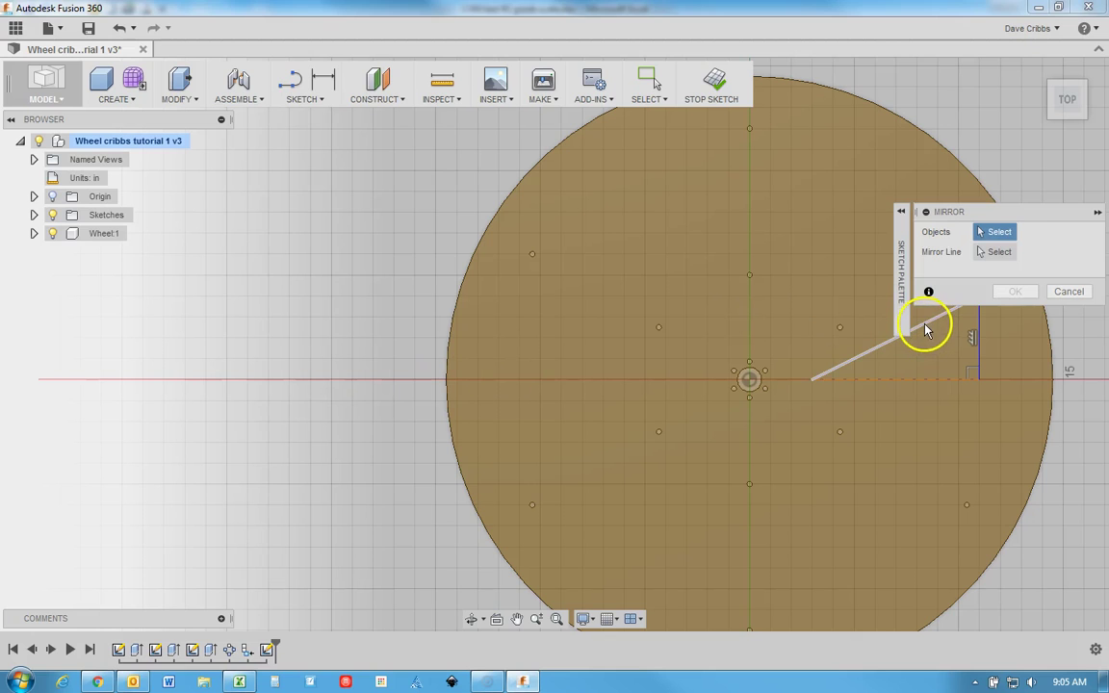
{"action": "left_click", "coordinate": [982, 330]}
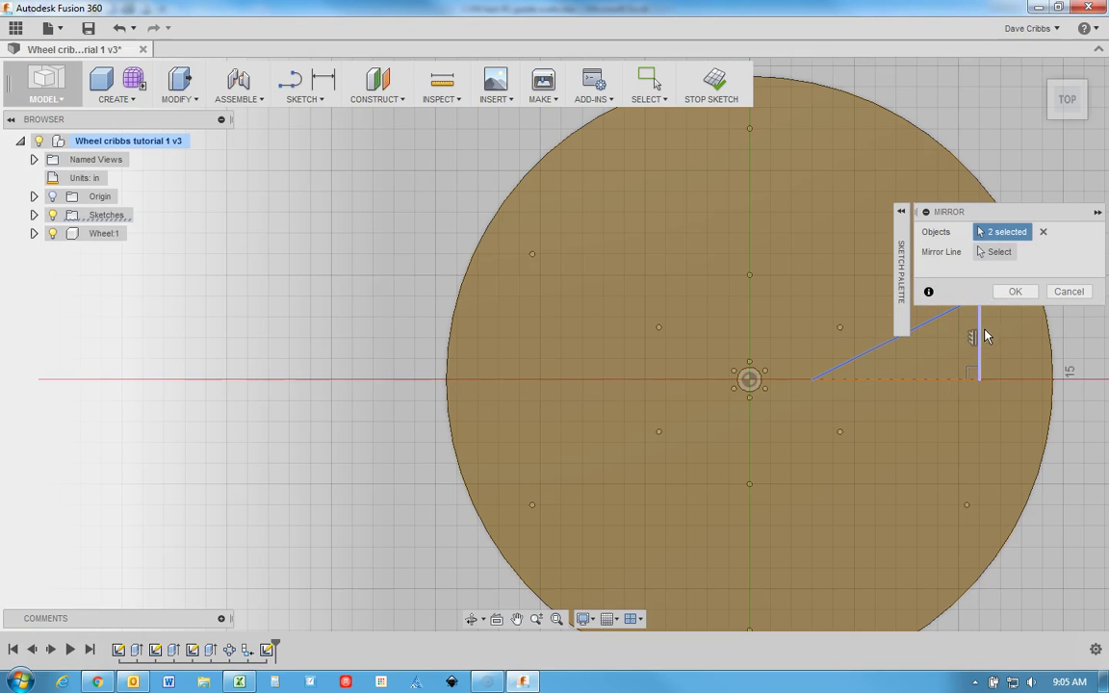
{"action": "left_click", "coordinate": [995, 252]}
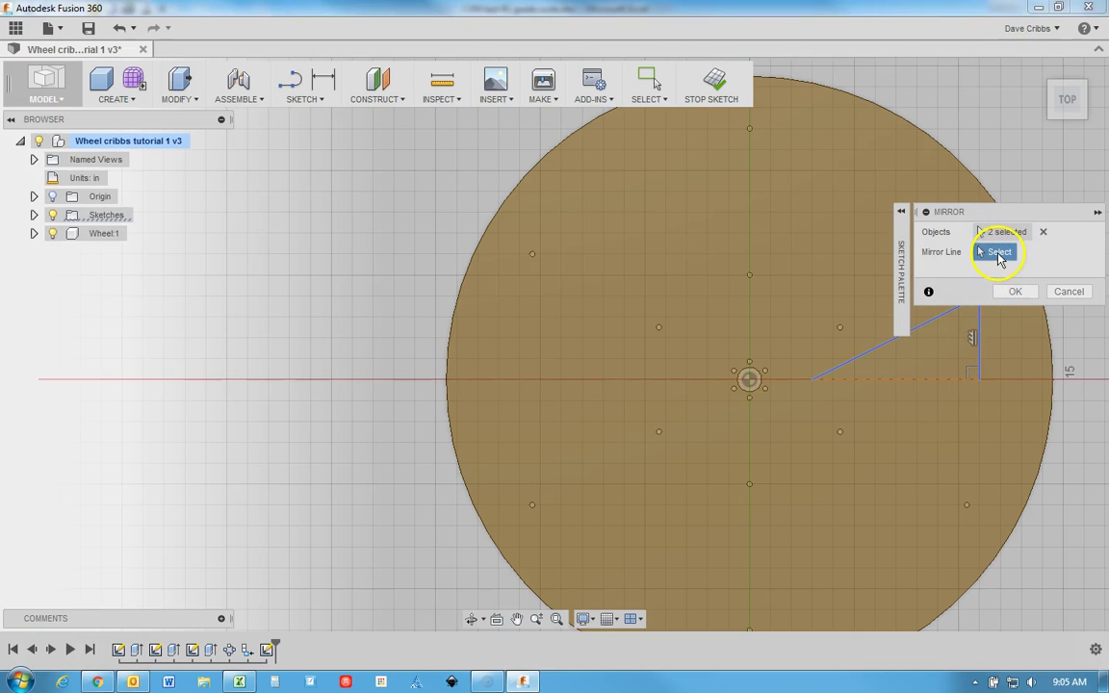
{"action": "left_click", "coordinate": [913, 381]}
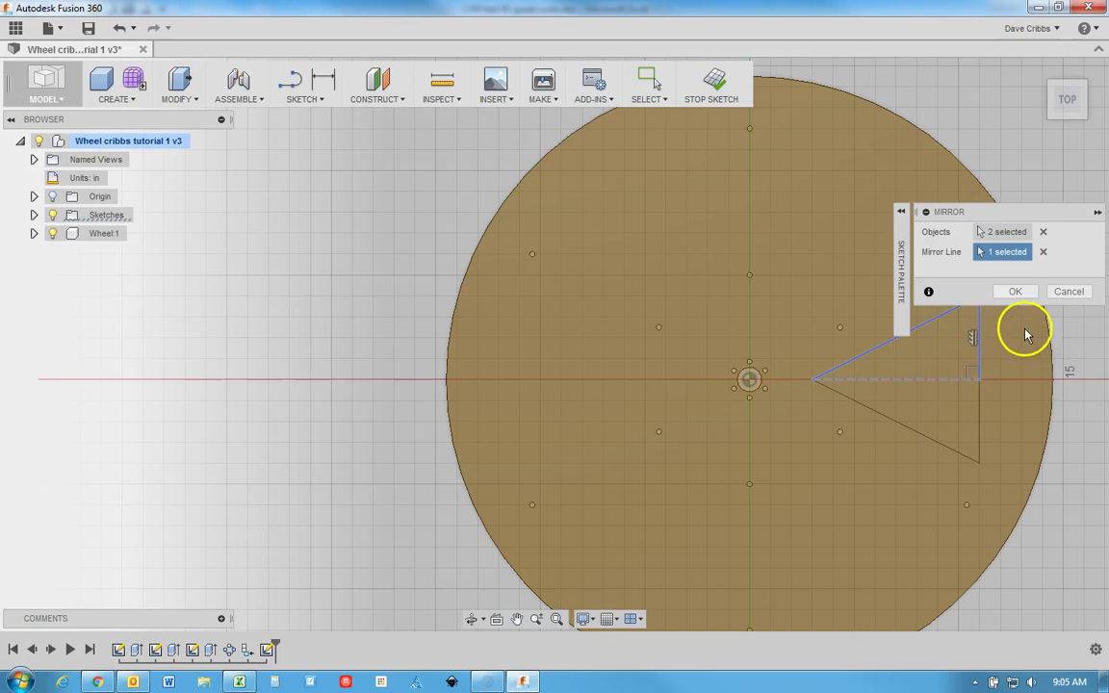
{"action": "left_click", "coordinate": [1016, 293]}
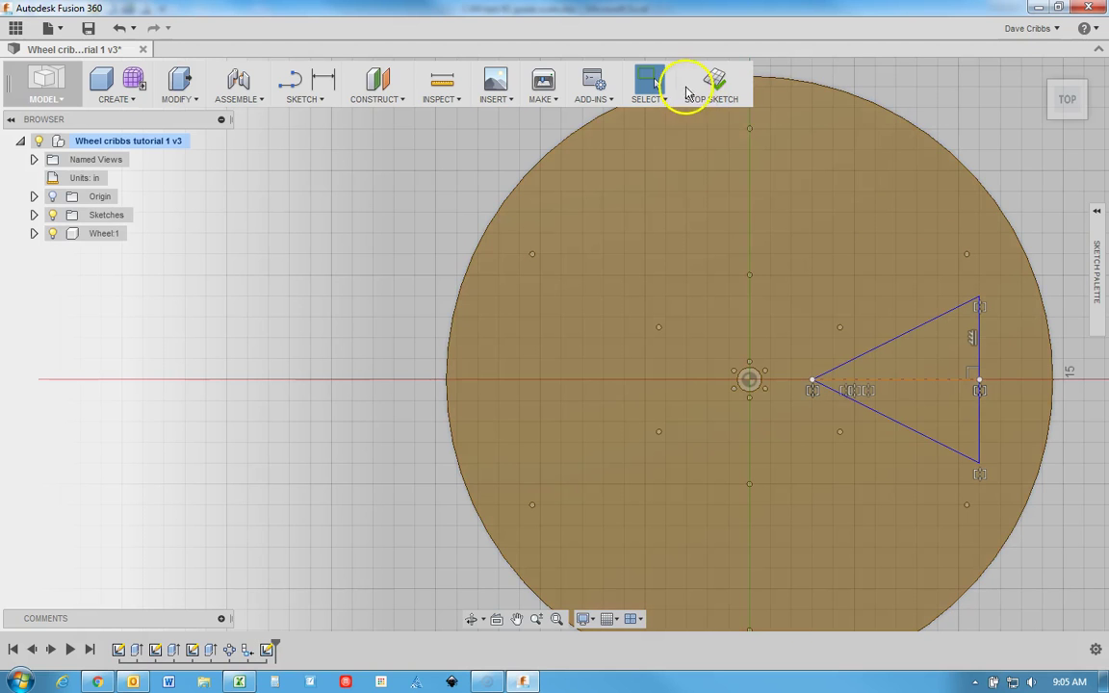
{"action": "left_click", "coordinate": [717, 85]}
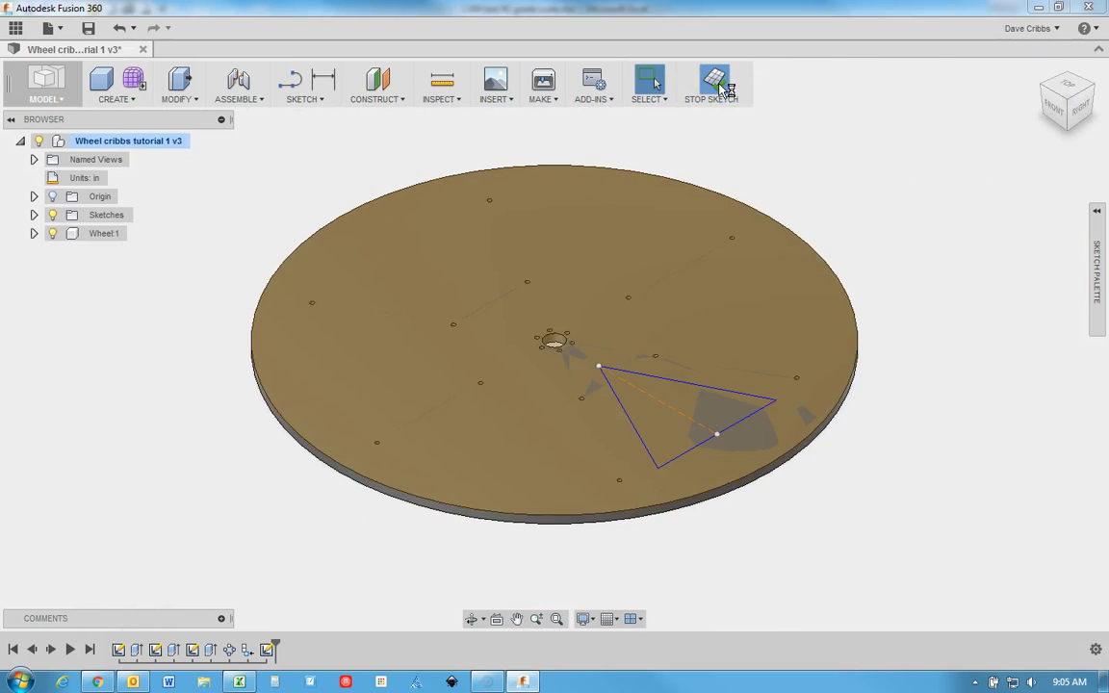
Step: Extrude the full triangle profile as a one-sided cut through the wheel, with extents set to All
{"action": "left_click", "coordinate": [680, 410]}
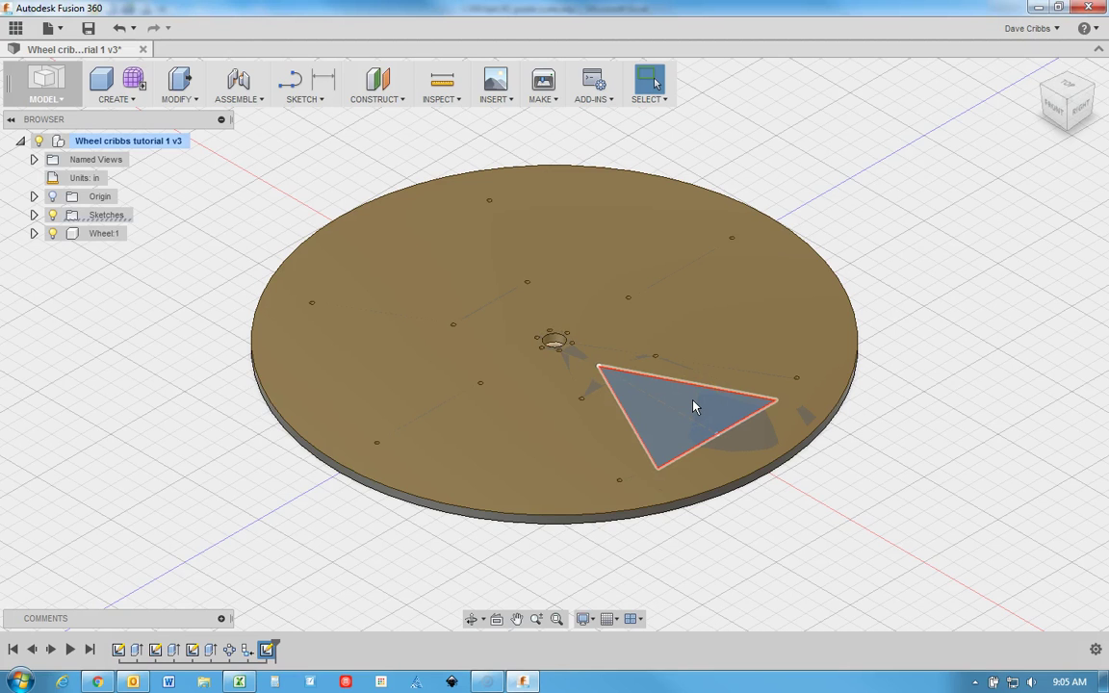
{"action": "right_click", "coordinate": [693, 406]}
{"action": "left_click", "coordinate": [739, 383]}
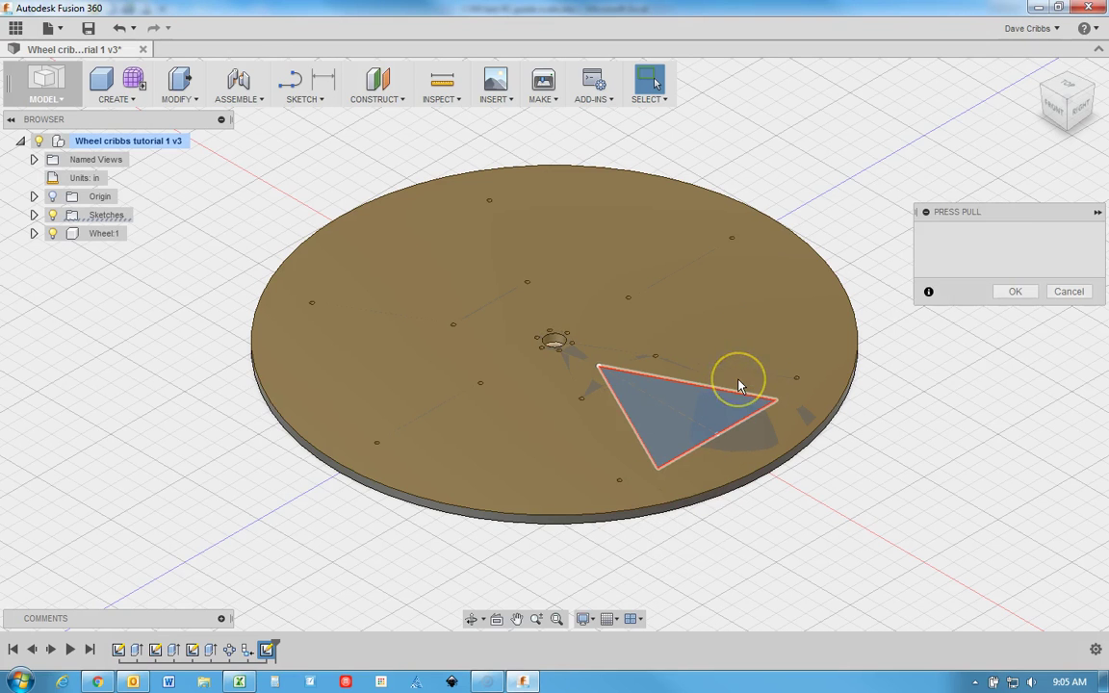
{"action": "left_click", "coordinate": [780, 389]}
{"action": "left_click", "coordinate": [658, 387]}
{"action": "left_click_drag", "start_coordinate": [658, 387], "coordinate": [656, 421]}
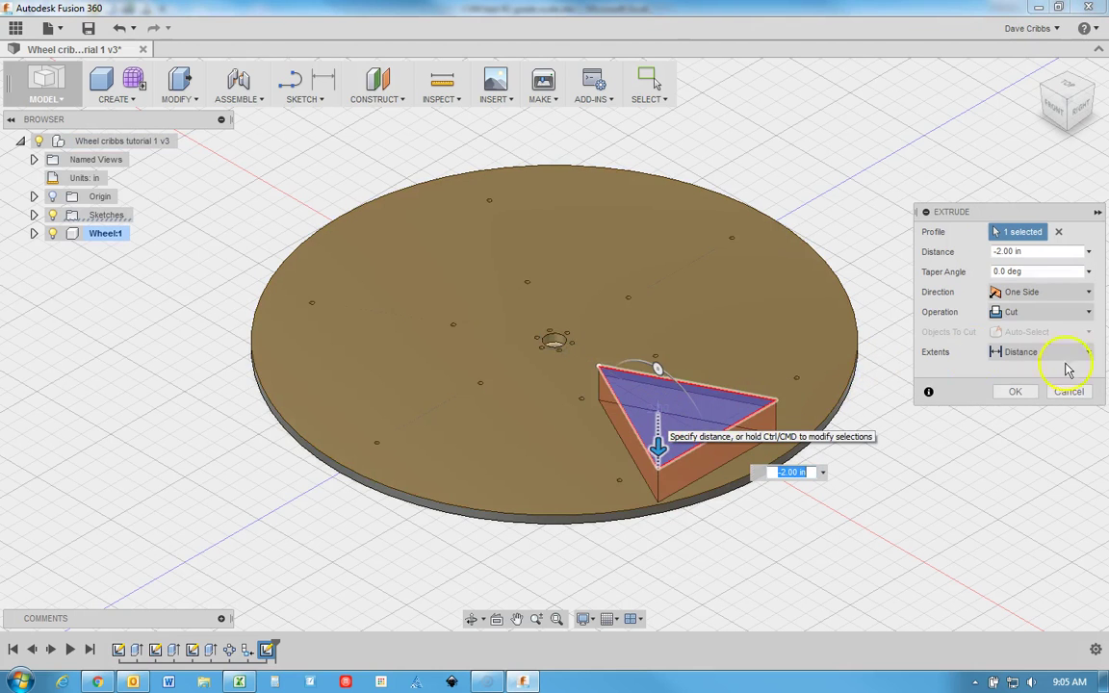
{"action": "left_click", "coordinate": [1086, 352]}
{"action": "left_click", "coordinate": [1007, 412]}
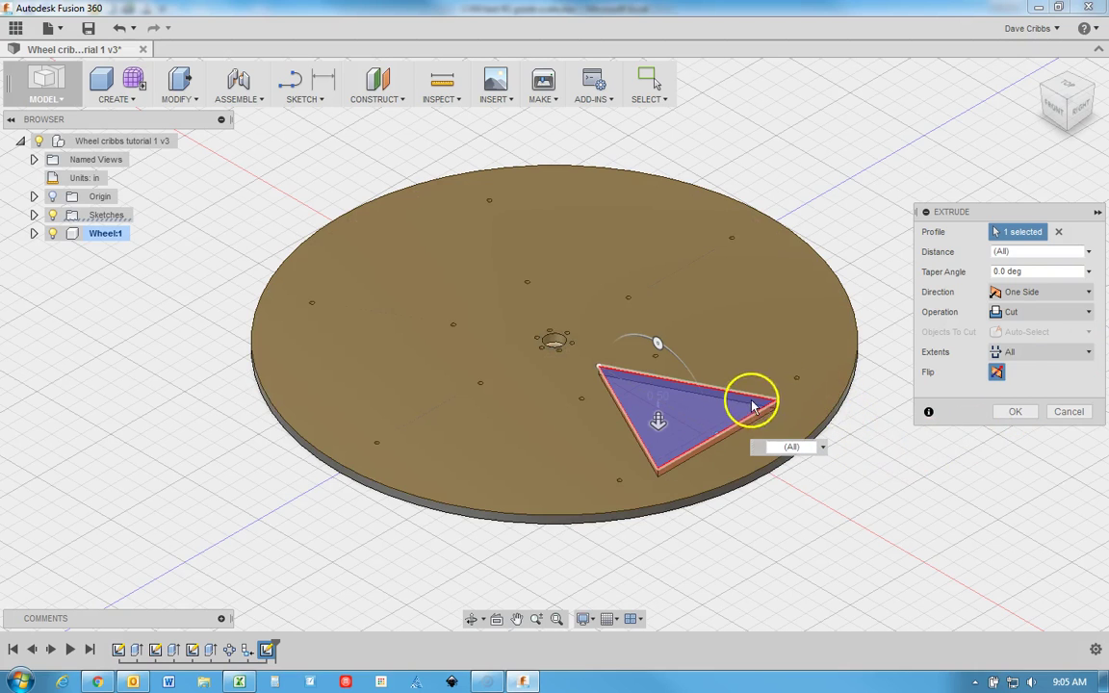
{"action": "left_click", "coordinate": [1012, 411]}
{"action": "left_click", "coordinate": [1001, 414]}
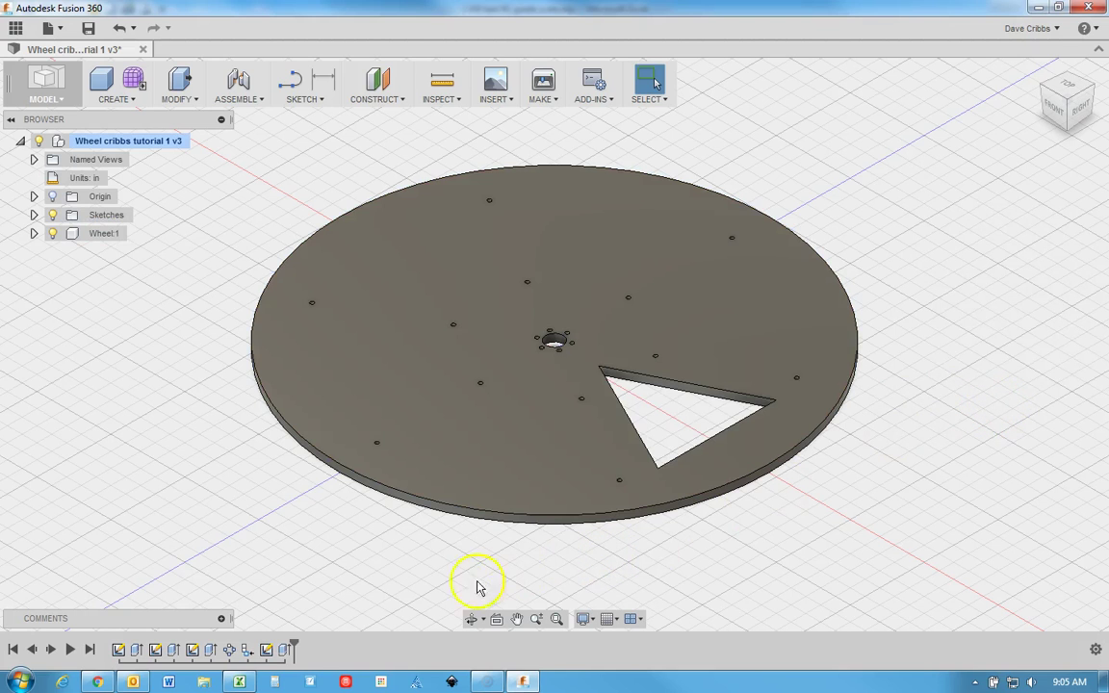
Step: Create a full circular feature pattern of the triangular cut around the wheel's vertical centre axis with a quantity of 6
{"action": "left_click", "coordinate": [132, 102]}
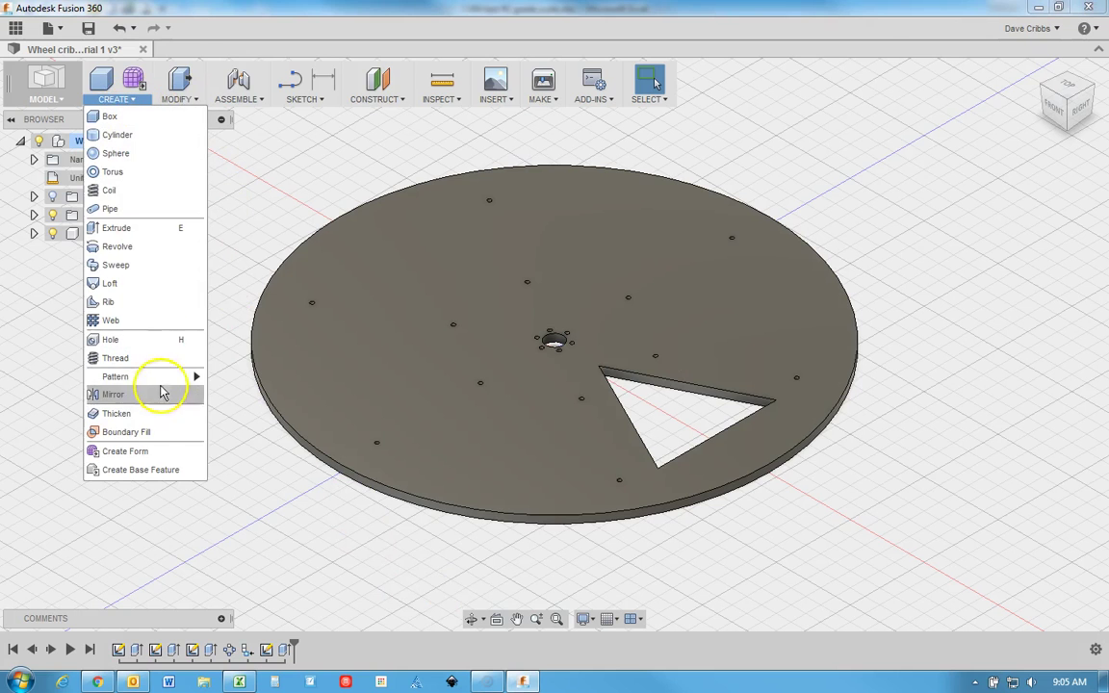
{"action": "mouse_move", "coordinate": [168, 381]}
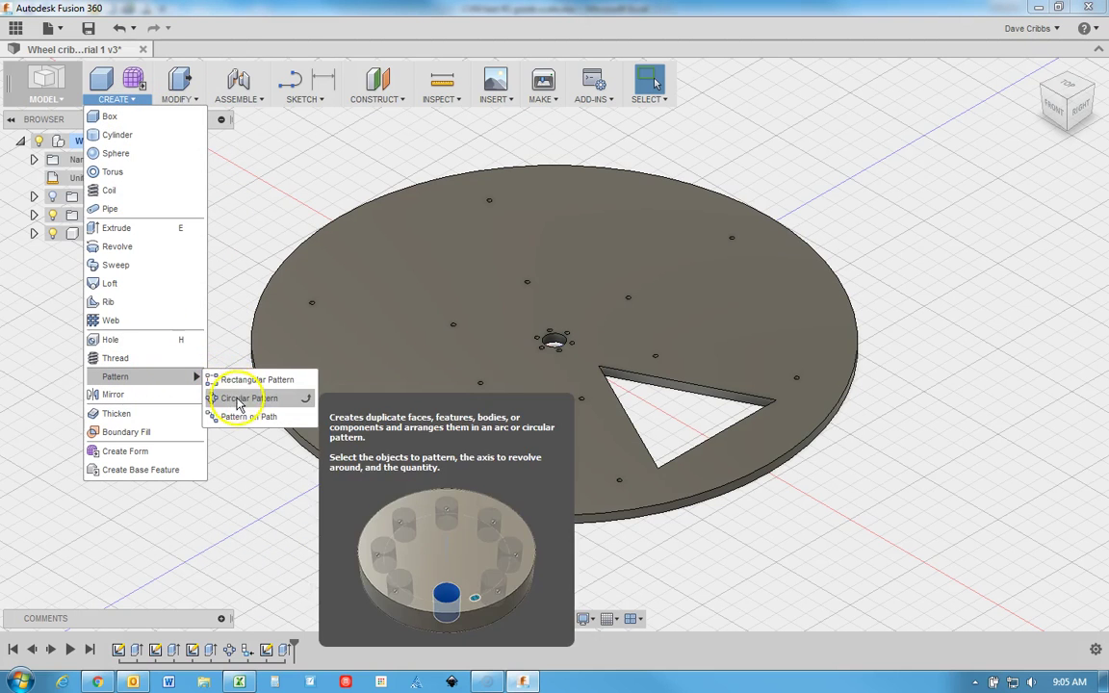
{"action": "left_click", "coordinate": [239, 400]}
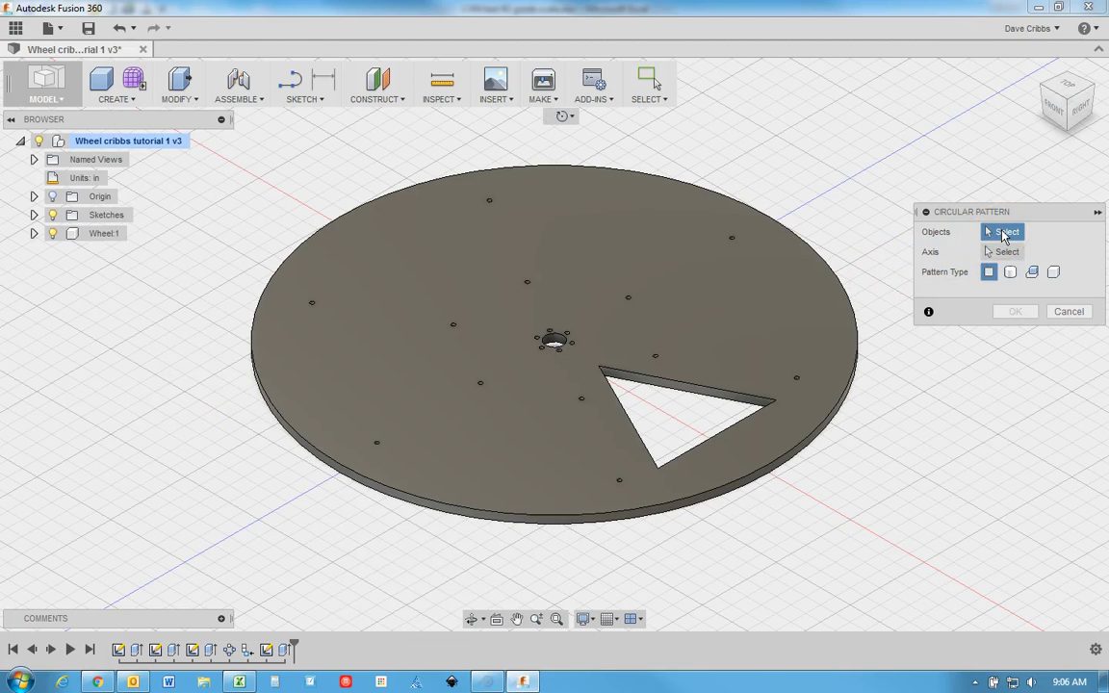
{"action": "left_click", "coordinate": [286, 651]}
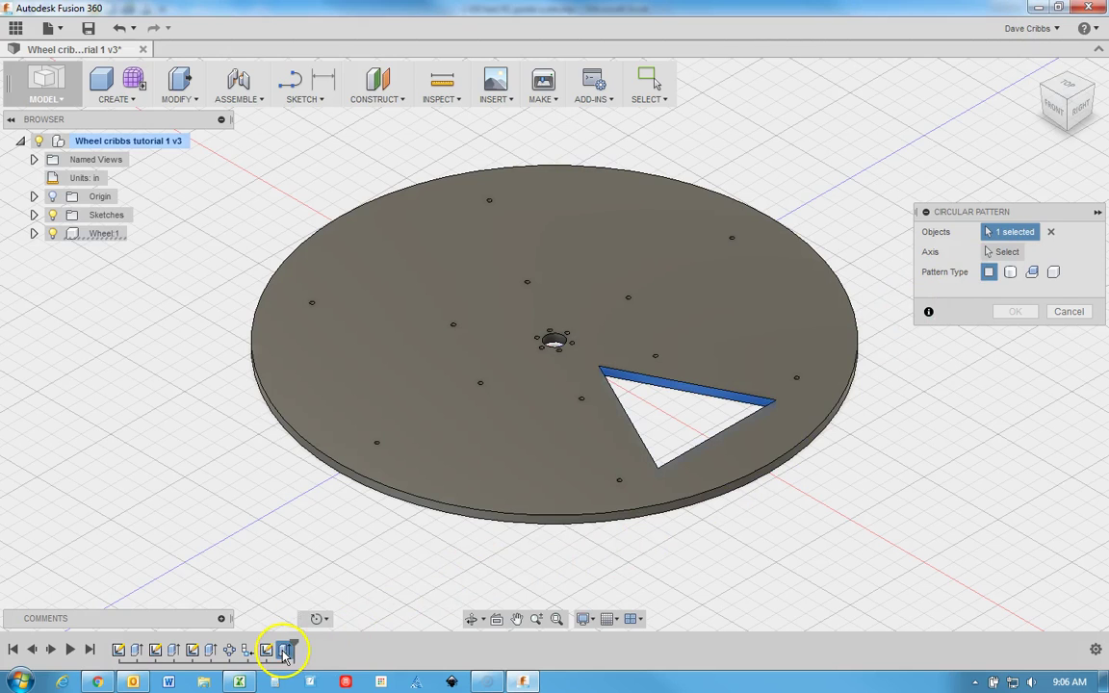
{"action": "left_click", "coordinate": [1033, 273]}
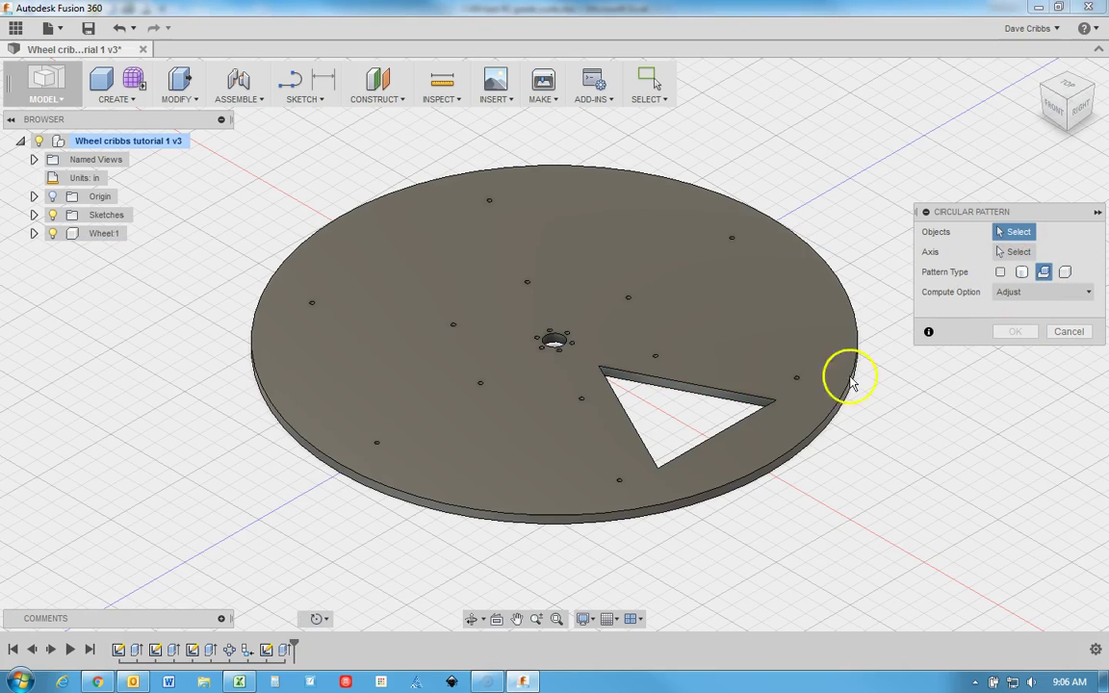
{"action": "left_click", "coordinate": [285, 650]}
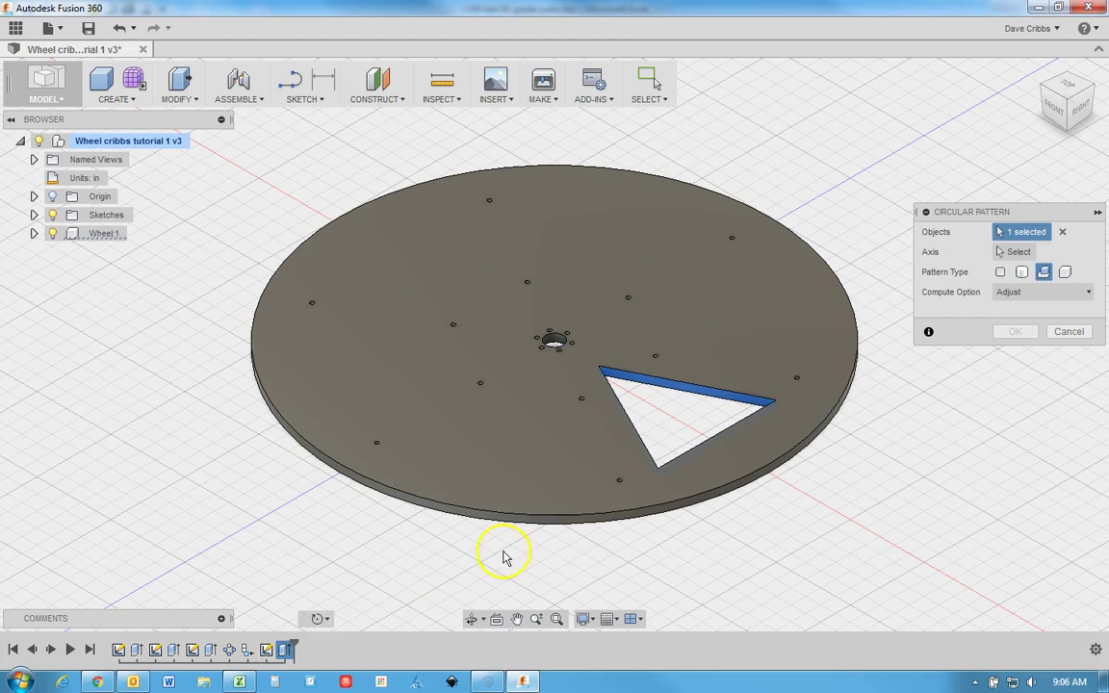
{"action": "left_click", "coordinate": [1011, 251]}
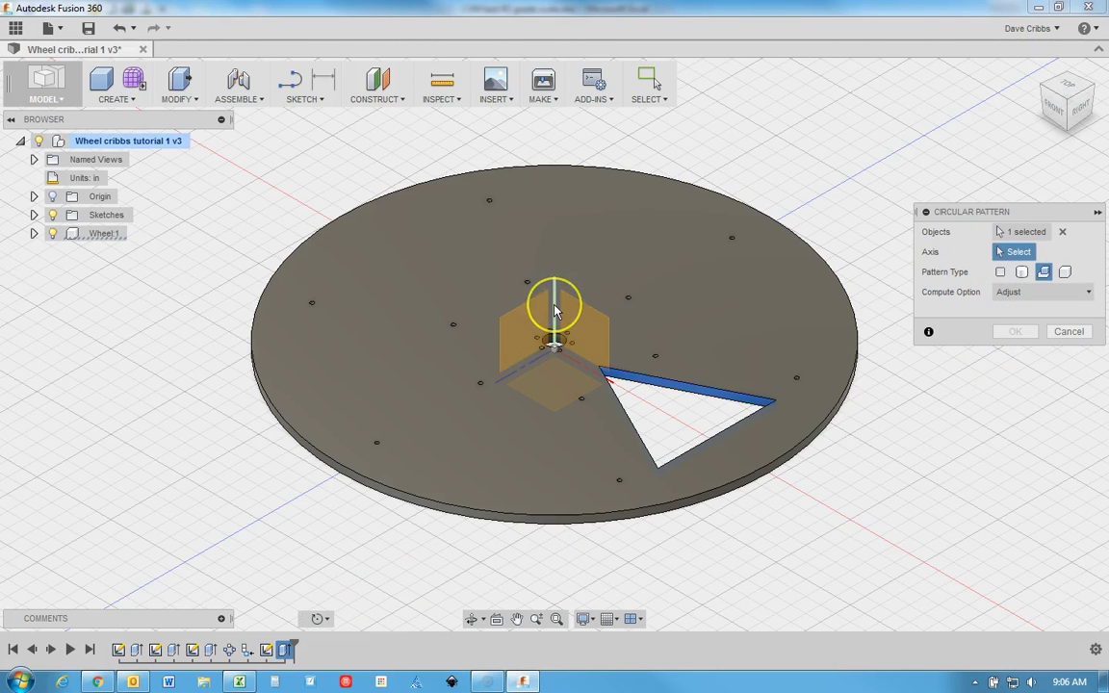
{"action": "left_click", "coordinate": [555, 310]}
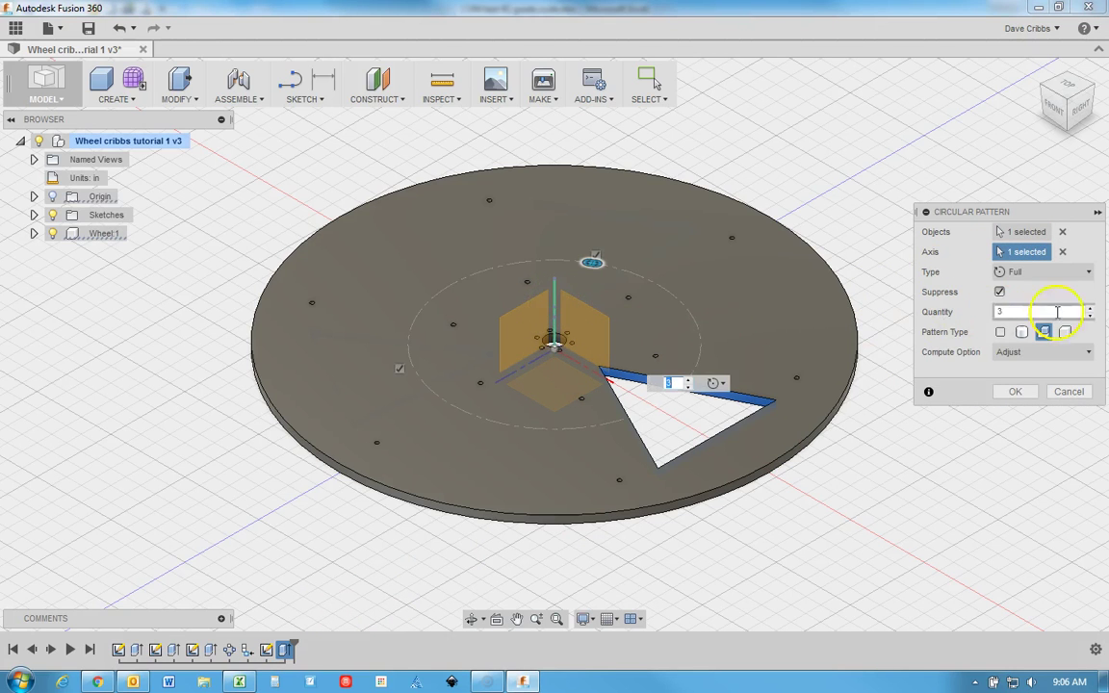
{"action": "left_click", "coordinate": [1092, 311]}
{"action": "left_click", "coordinate": [1092, 312]}
{"action": "left_click", "coordinate": [1093, 312]}
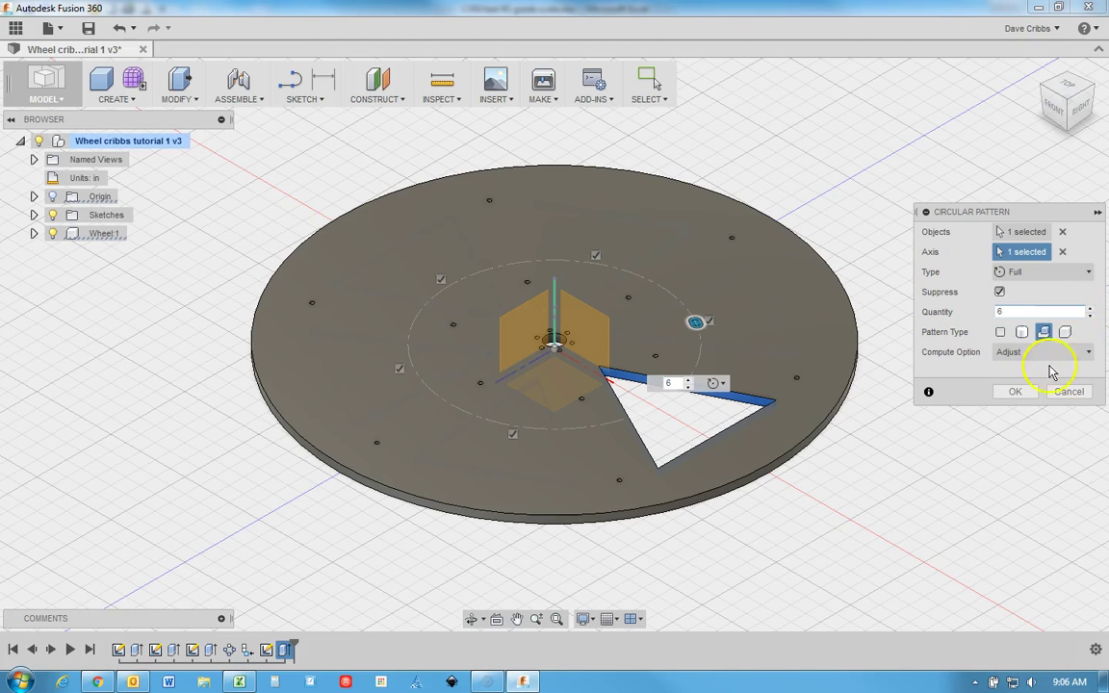
{"action": "left_click", "coordinate": [1016, 393]}
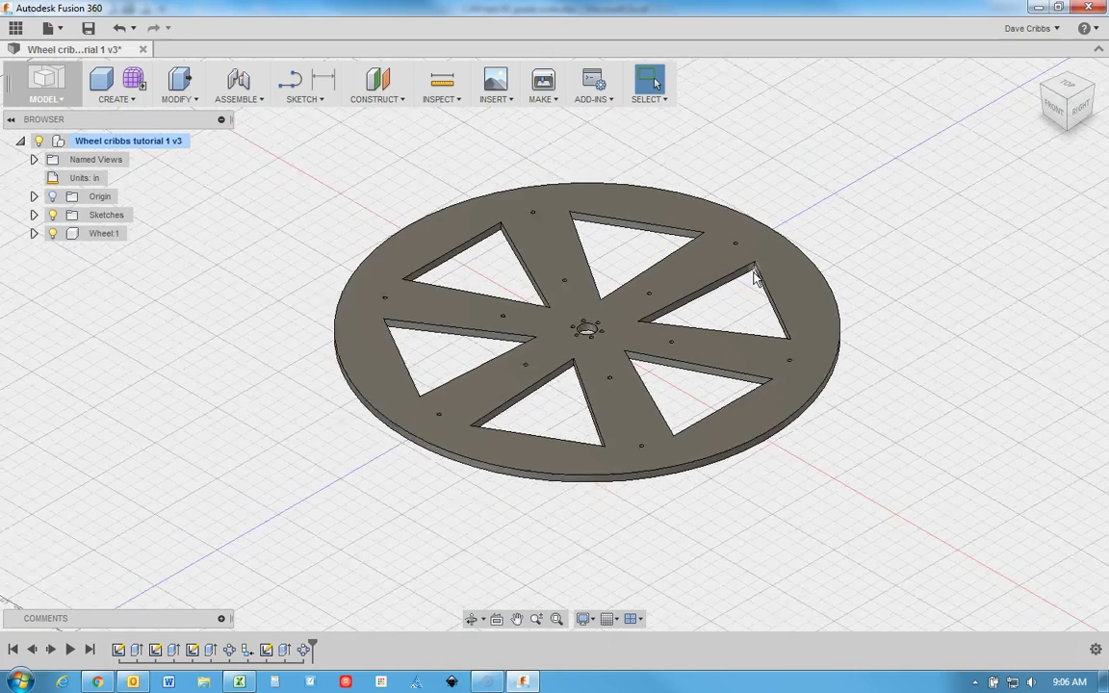
{"action": "scroll", "coordinate": [755, 277], "scroll_direction": "up", "scroll_amount": 5}
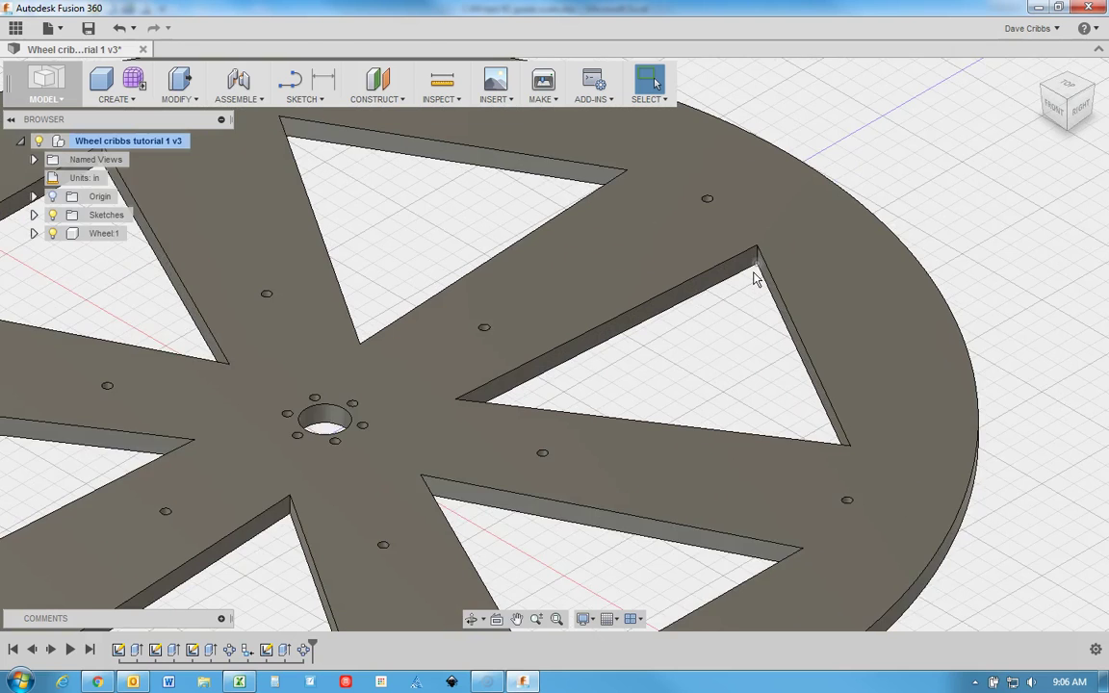
{"action": "scroll", "coordinate": [755, 277], "scroll_direction": "up", "scroll_amount": 2}
{"action": "left_click", "coordinate": [698, 332]}
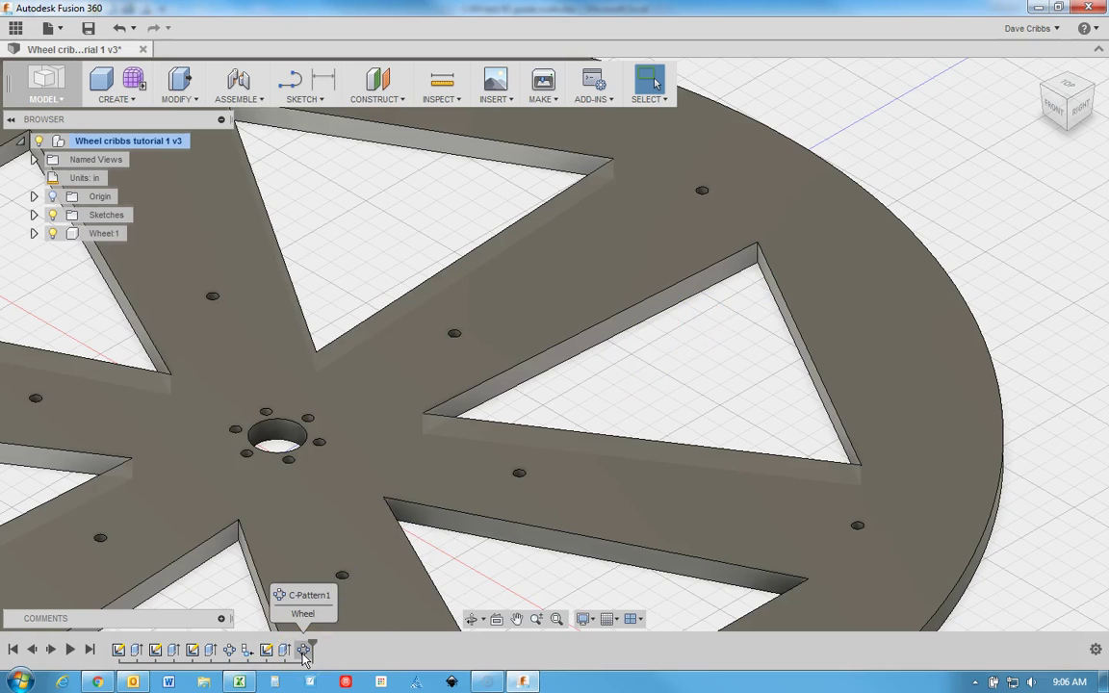
Step: Delete the circular pattern of the triangular cuts from the wheel's feature history
{"action": "left_click", "coordinate": [309, 651]}
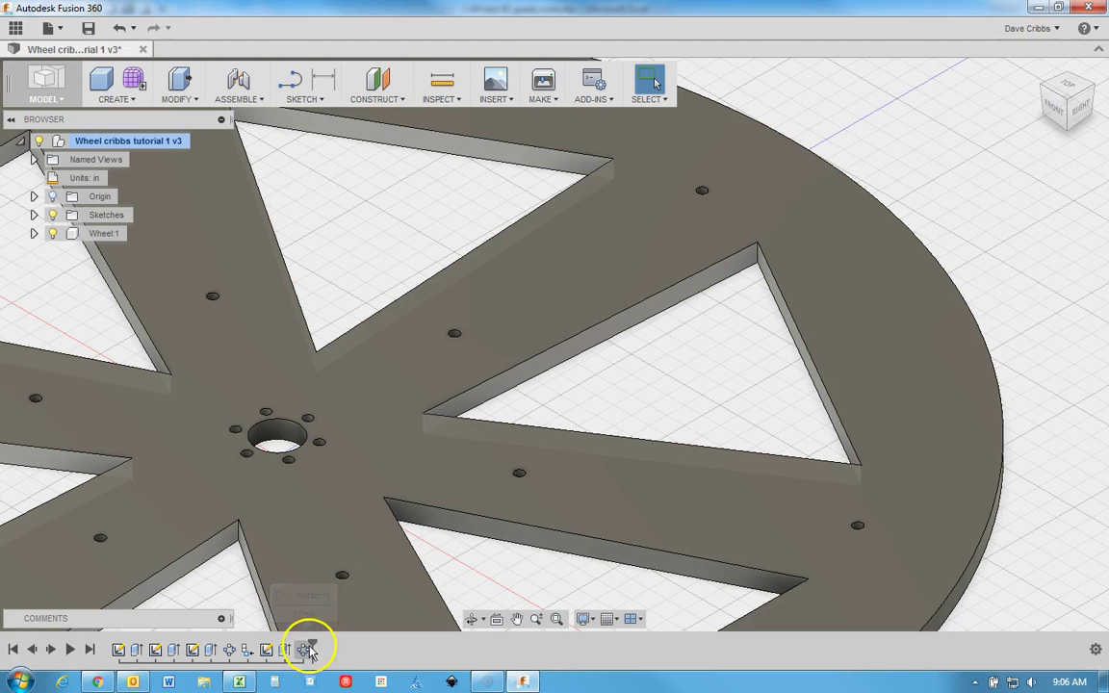
{"action": "right_click", "coordinate": [304, 651]}
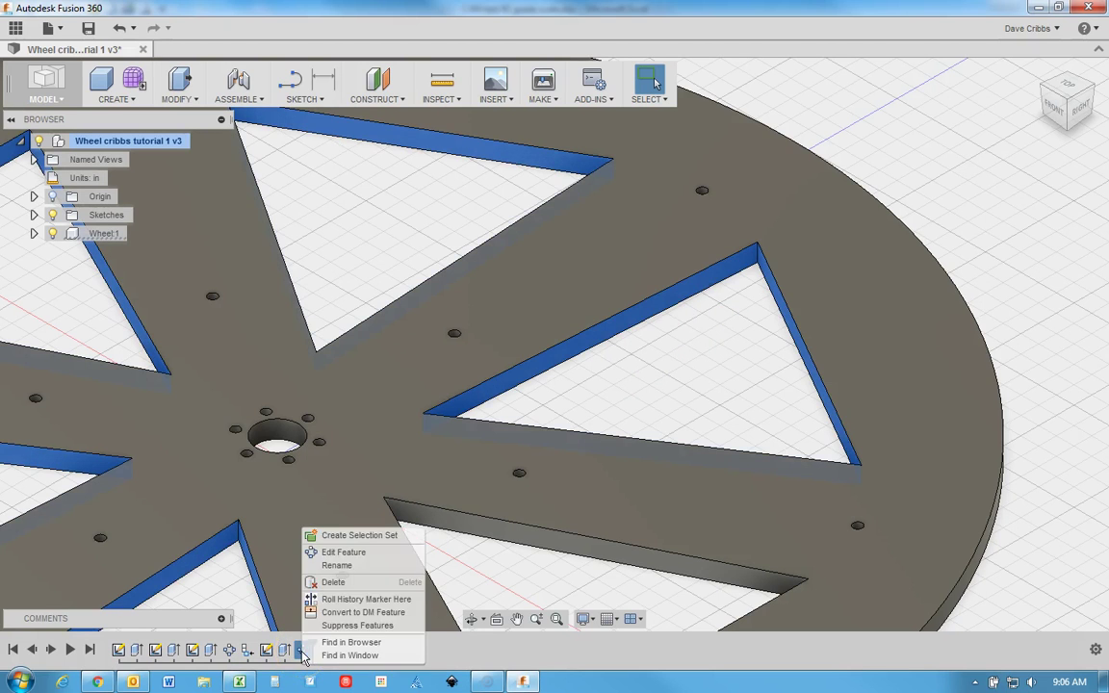
{"action": "left_click", "coordinate": [332, 580]}
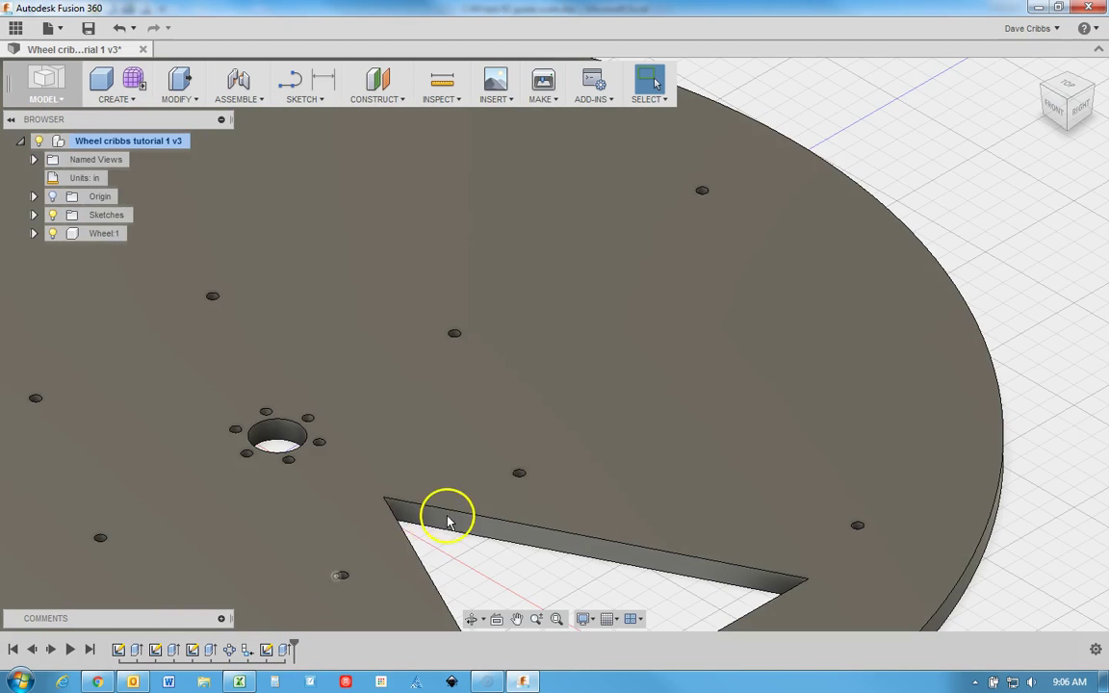
Step: Fillet the three vertical corner edges of the triangular opening with a constant radius of 1 in
{"action": "scroll", "coordinate": [471, 521], "scroll_direction": "up", "scroll_amount": 2}
{"action": "scroll", "coordinate": [465, 525], "scroll_direction": "up", "scroll_amount": 1}
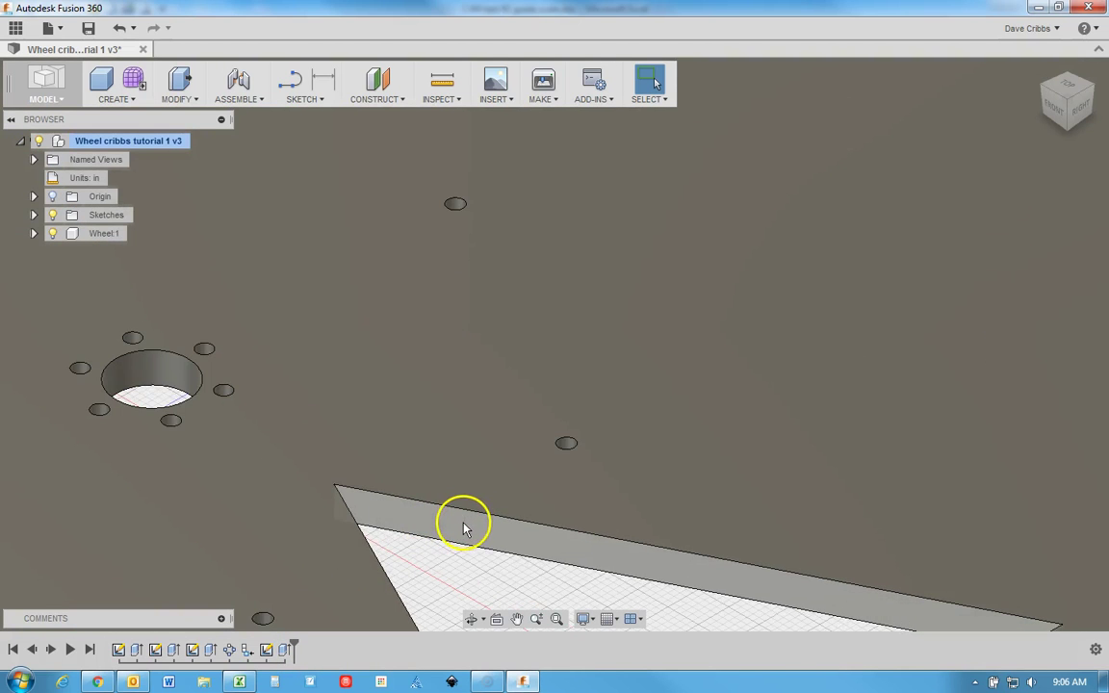
{"action": "middle_click_drag", "start_coordinate": [494, 558], "coordinate": [440, 569], "text": "shift"}
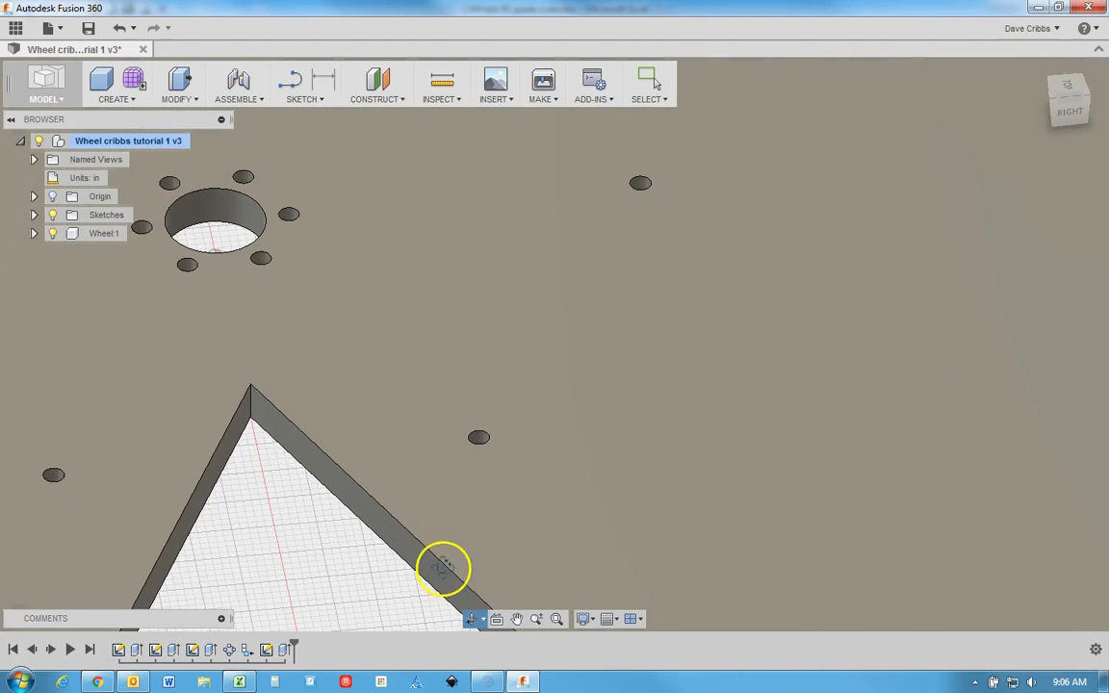
{"action": "left_click", "coordinate": [251, 409]}
{"action": "middle_click_drag", "start_coordinate": [498, 512], "coordinate": [325, 472], "text": "shift"}
{"action": "key", "text": "Escape"}
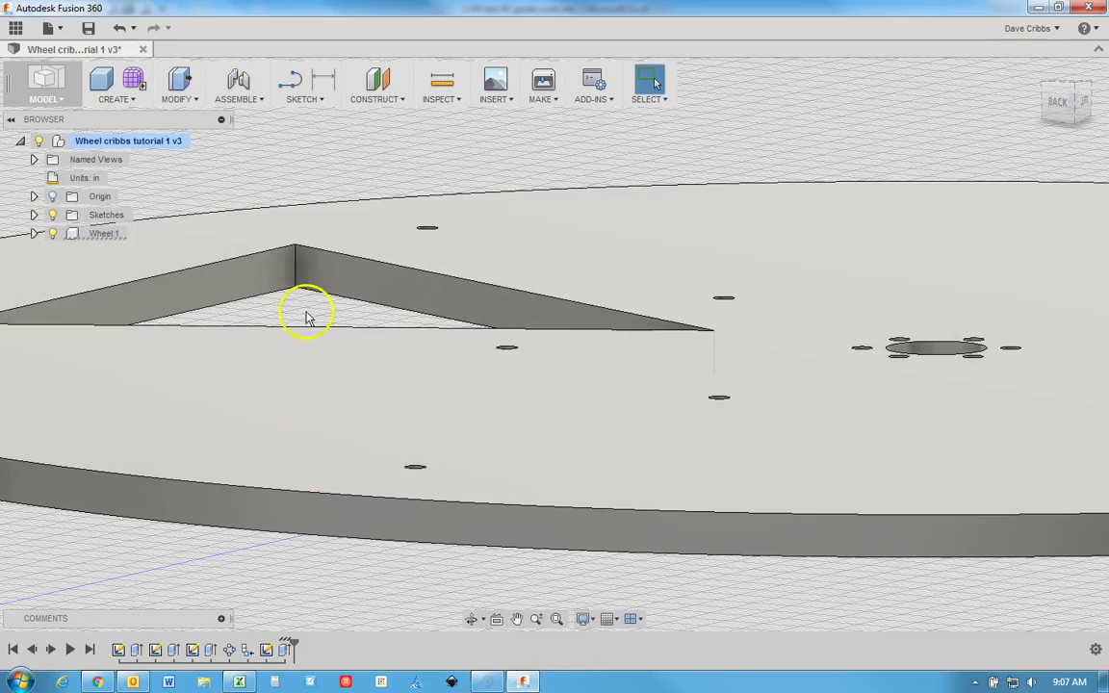
{"action": "middle_click_drag", "start_coordinate": [255, 298], "coordinate": [124, 291], "text": "shift"}
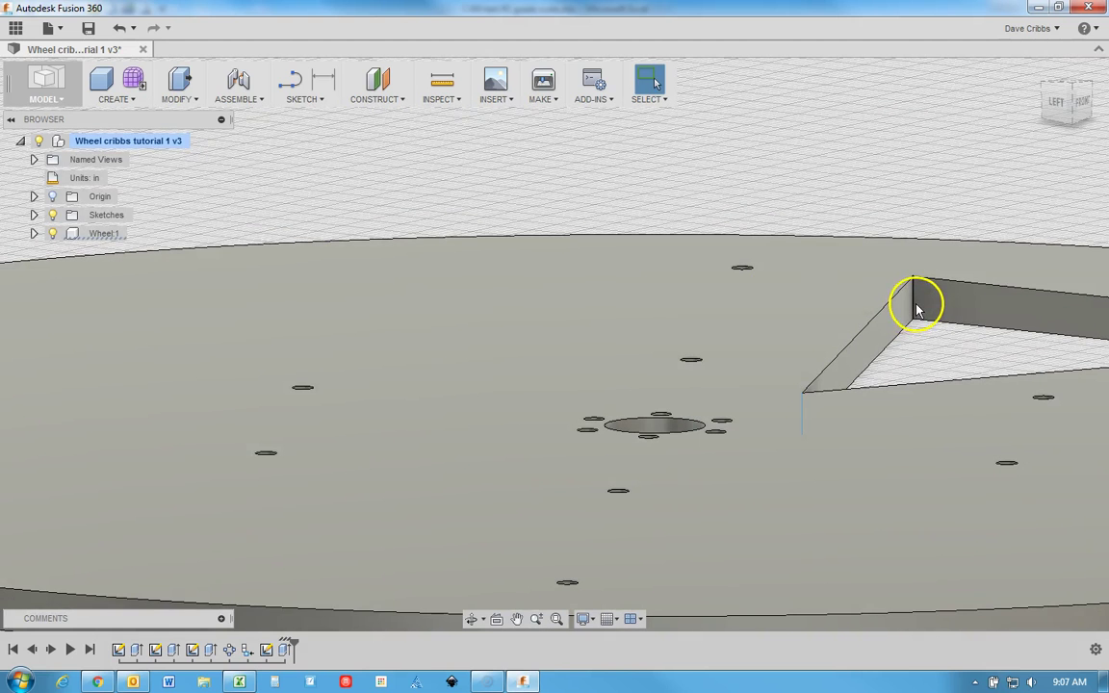
{"action": "left_click", "coordinate": [912, 306]}
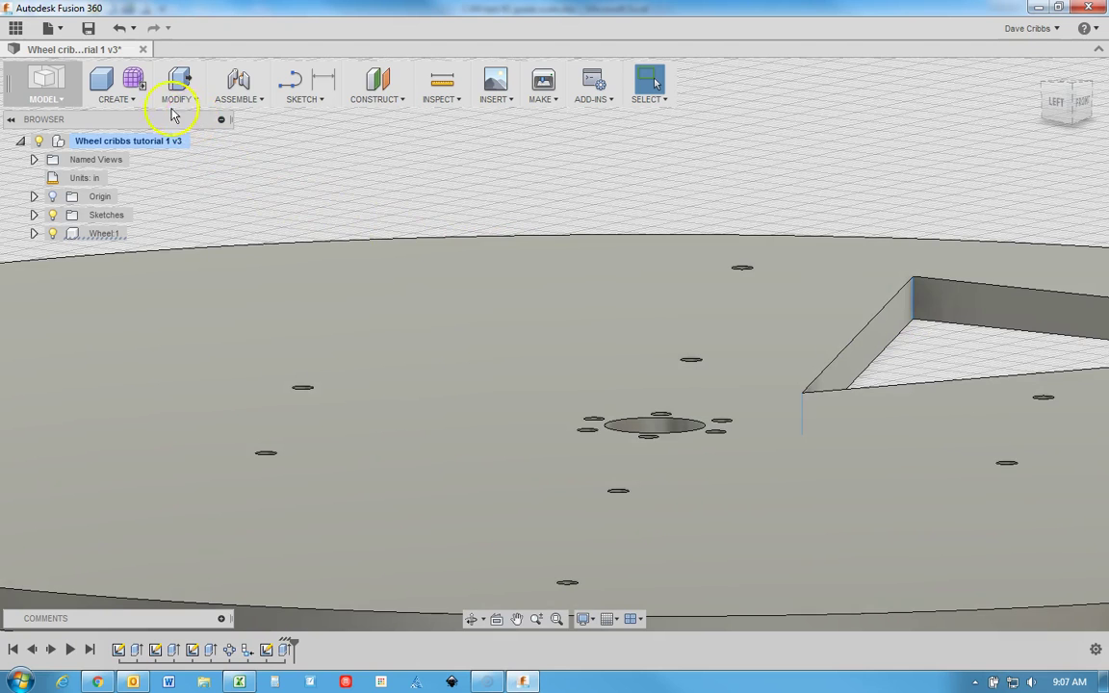
{"action": "left_click", "coordinate": [179, 96]}
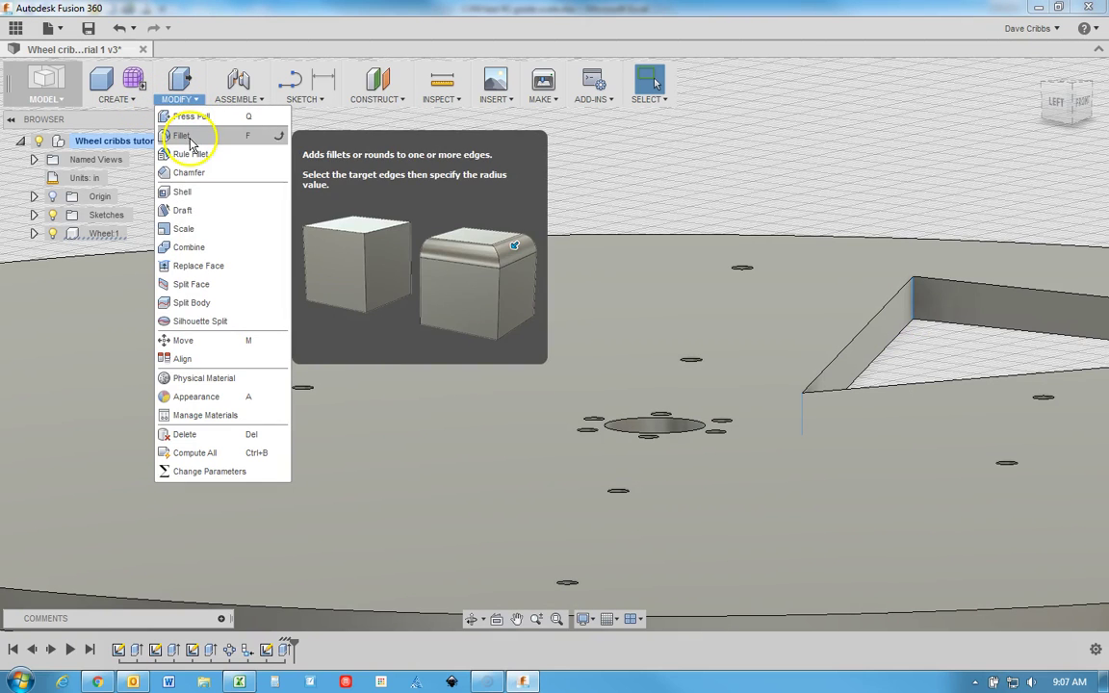
{"action": "left_click", "coordinate": [189, 142]}
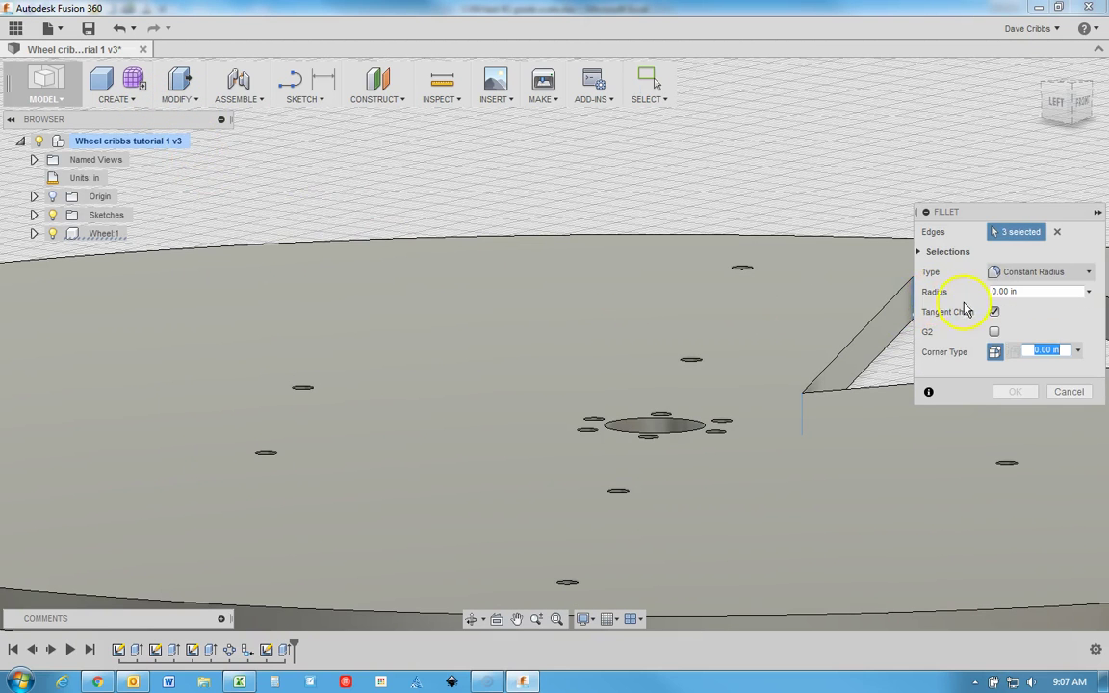
{"action": "left_click", "coordinate": [1020, 290]}
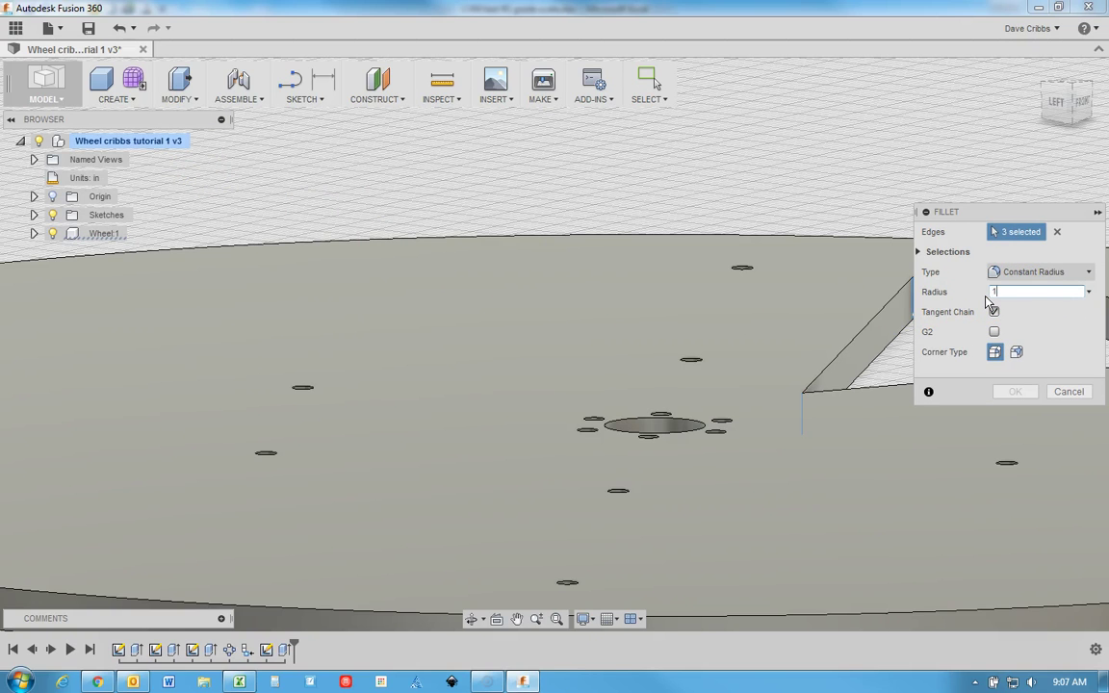
{"action": "left_click", "coordinate": [999, 292]}
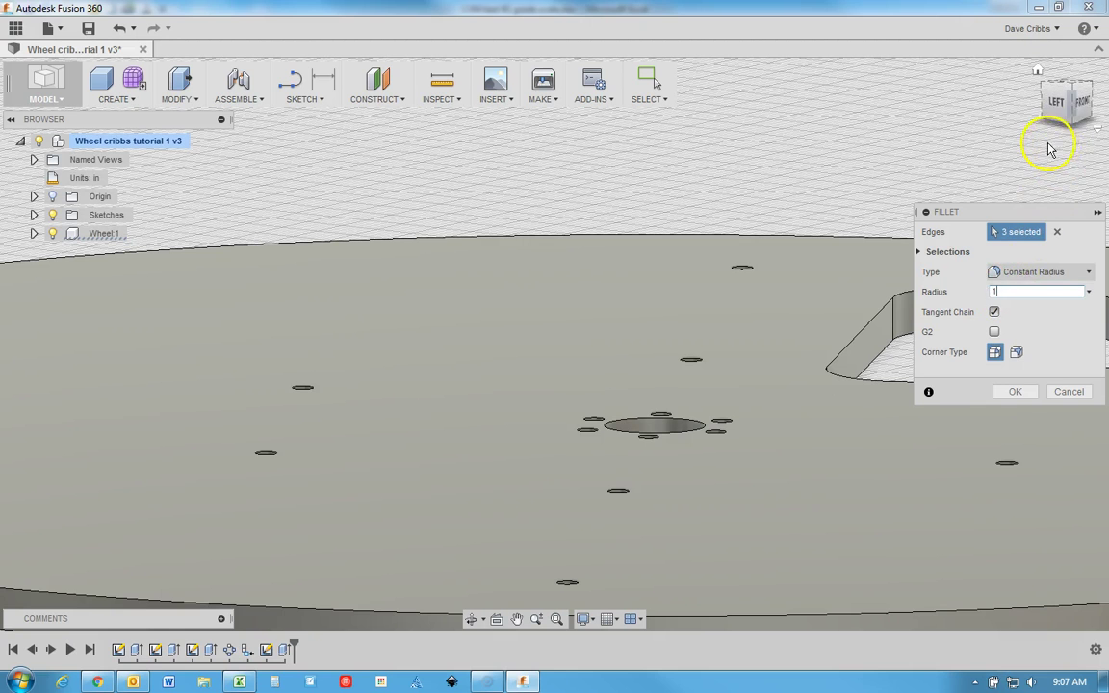
Step: Try a 2 in radius on the triangle's corner fillets, return the radius to 1 in, and apply the fillet
{"action": "left_click", "coordinate": [1036, 72]}
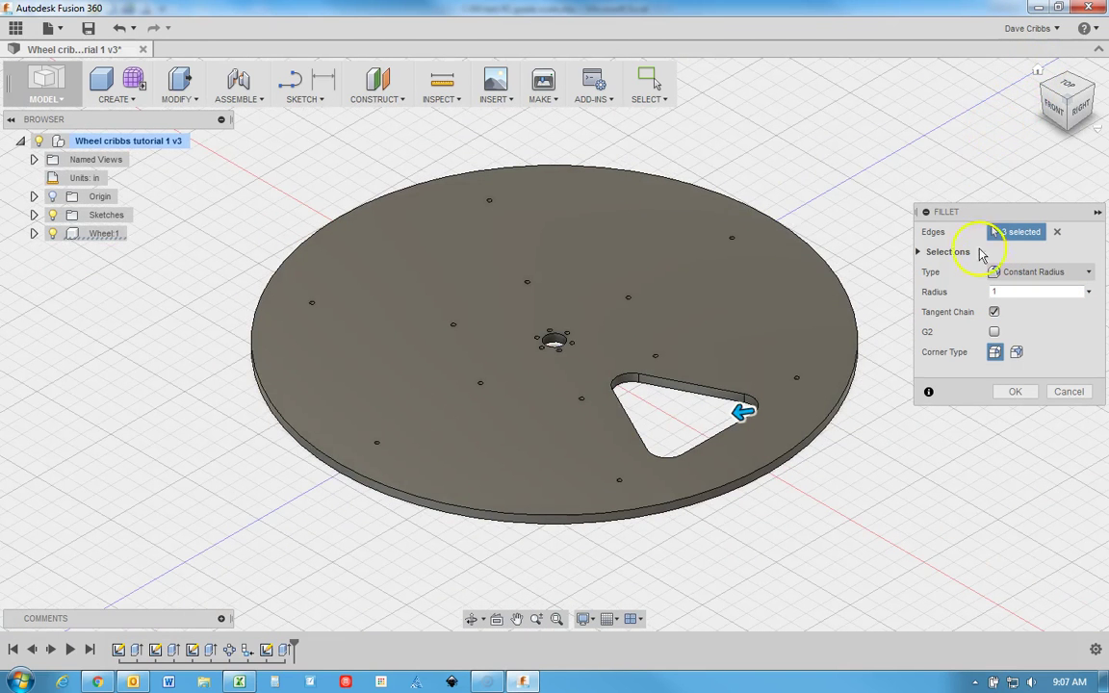
{"action": "left_click", "coordinate": [1008, 292]}
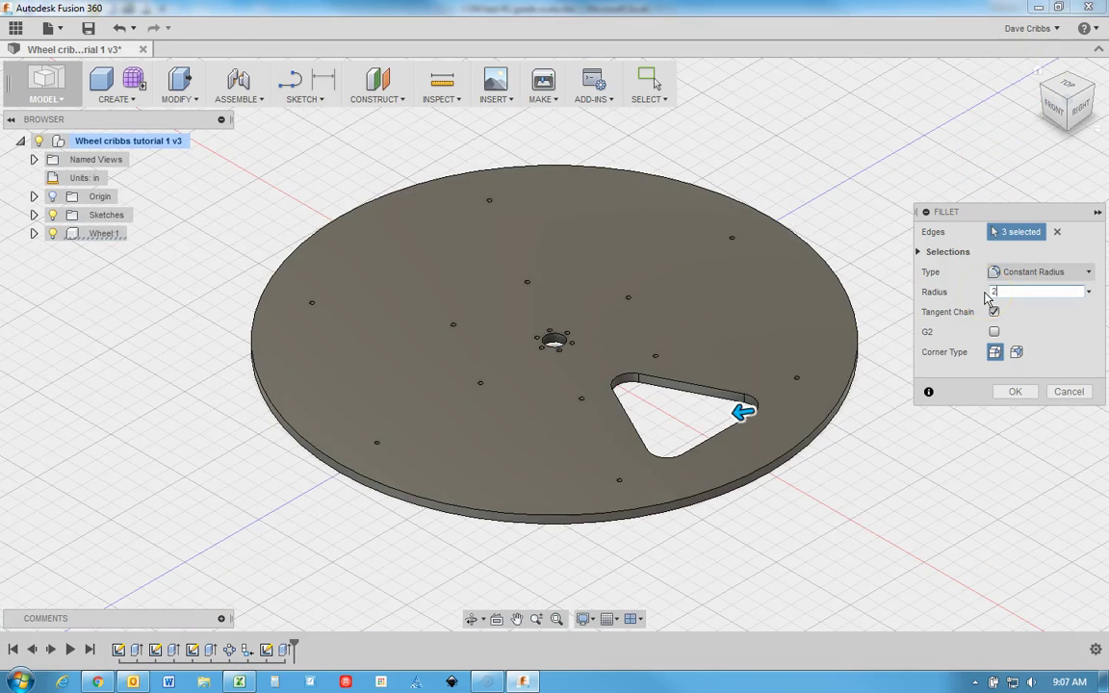
{"action": "left_click", "coordinate": [1001, 296]}
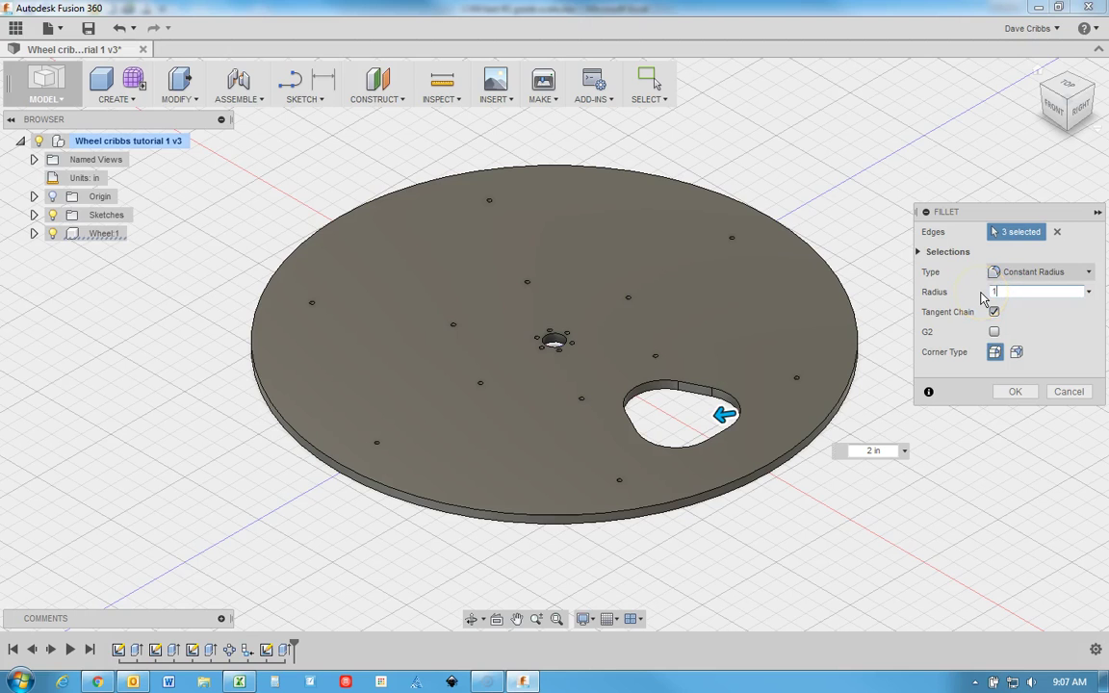
{"action": "left_click", "coordinate": [1008, 291]}
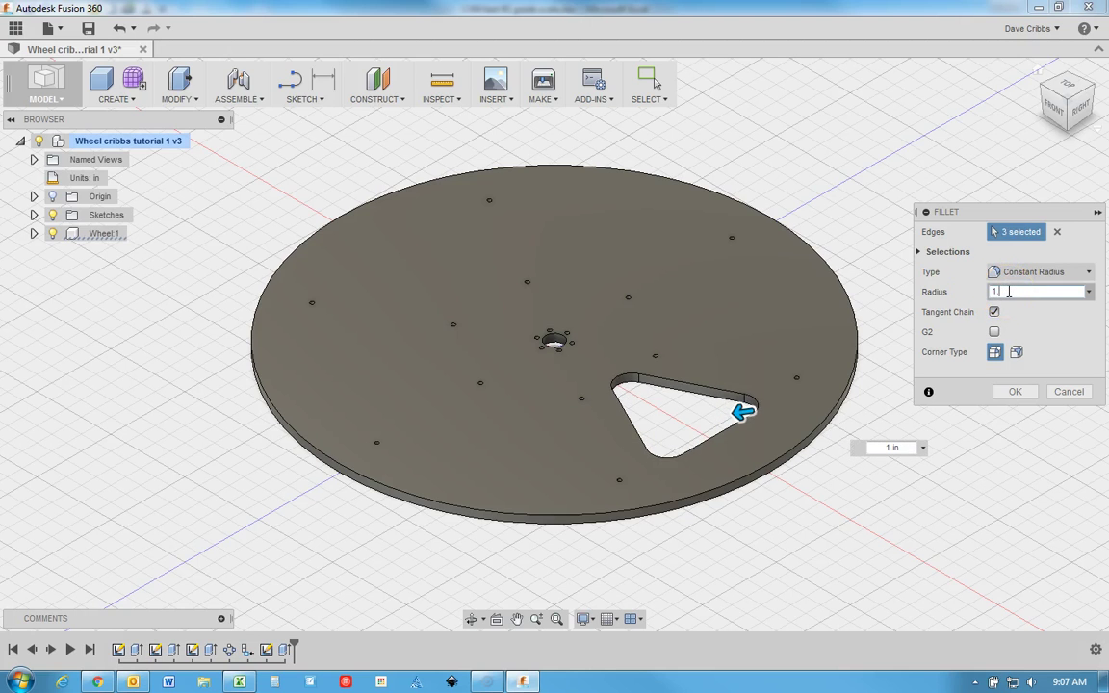
{"action": "left_click", "coordinate": [1030, 393]}
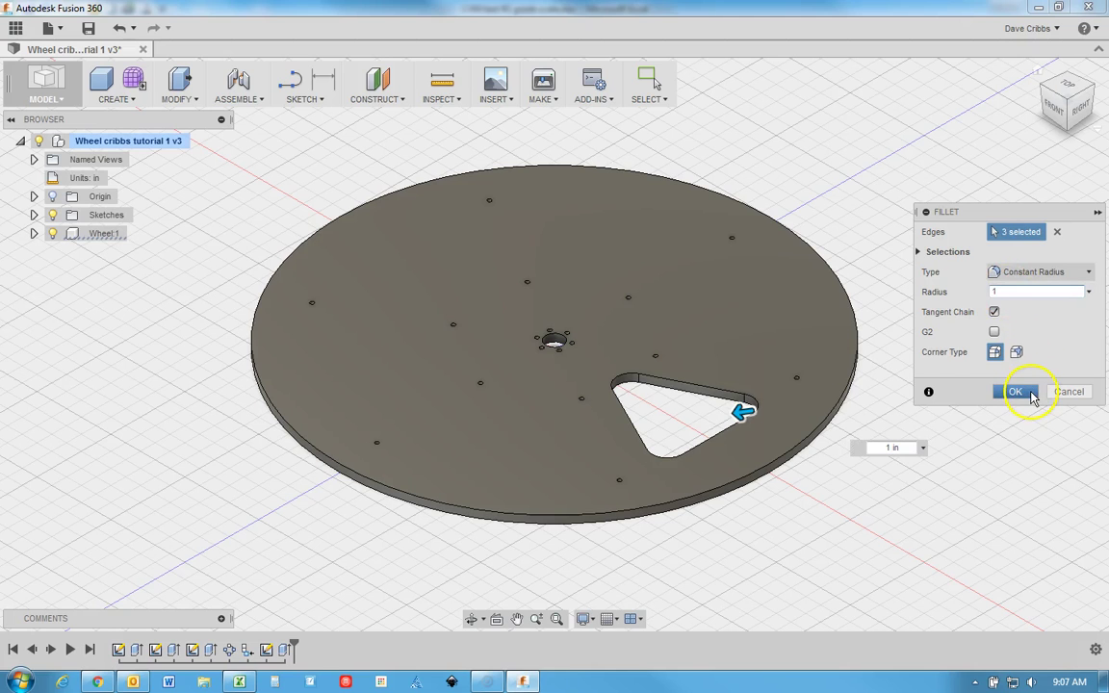
{"action": "left_click", "coordinate": [761, 396]}
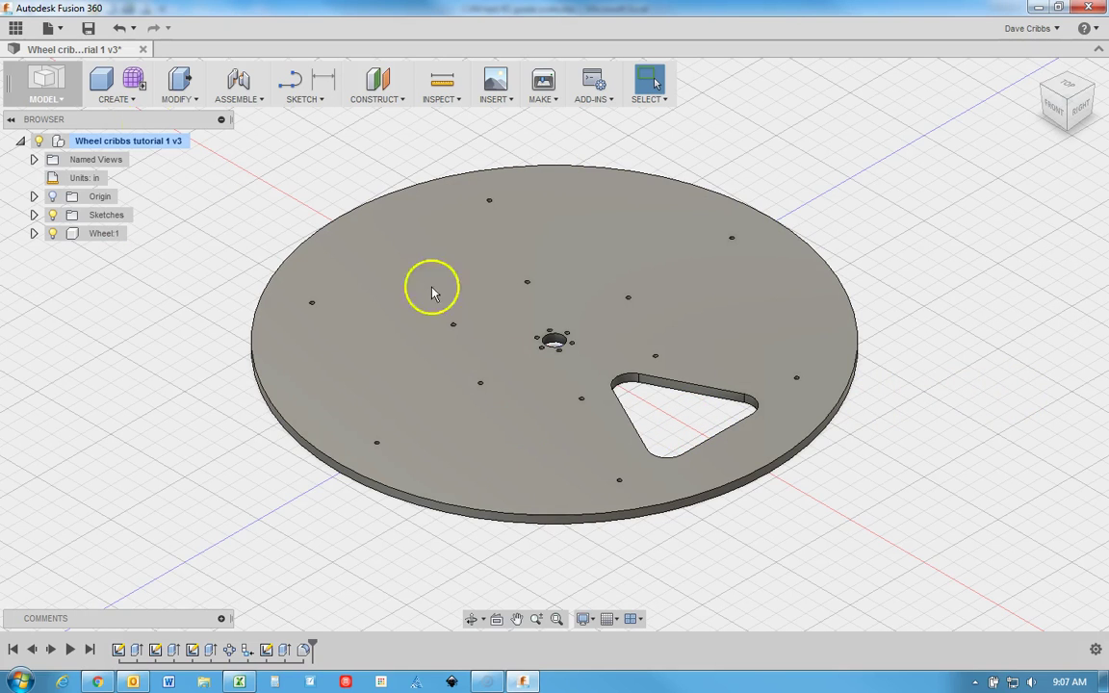
Step: Create a full circular pattern of the triangular cut and its corner fillet features around the wheel's vertical centre axis, with a quantity of 6
{"action": "left_click", "coordinate": [131, 99]}
{"action": "mouse_move", "coordinate": [161, 376]}
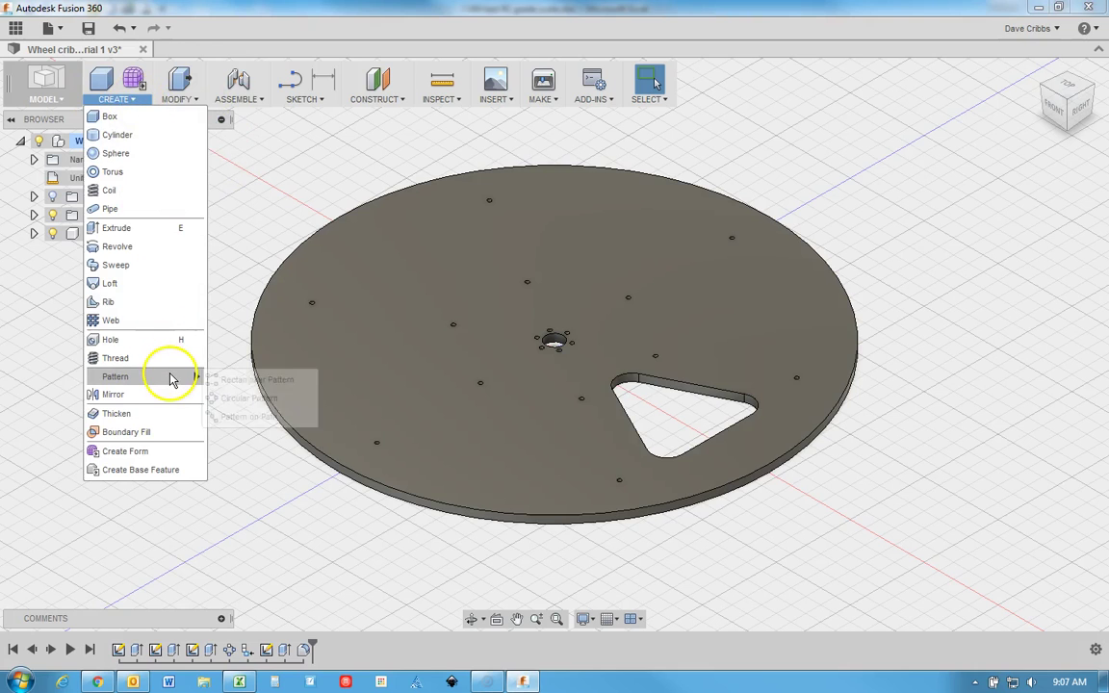
{"action": "left_click", "coordinate": [242, 395]}
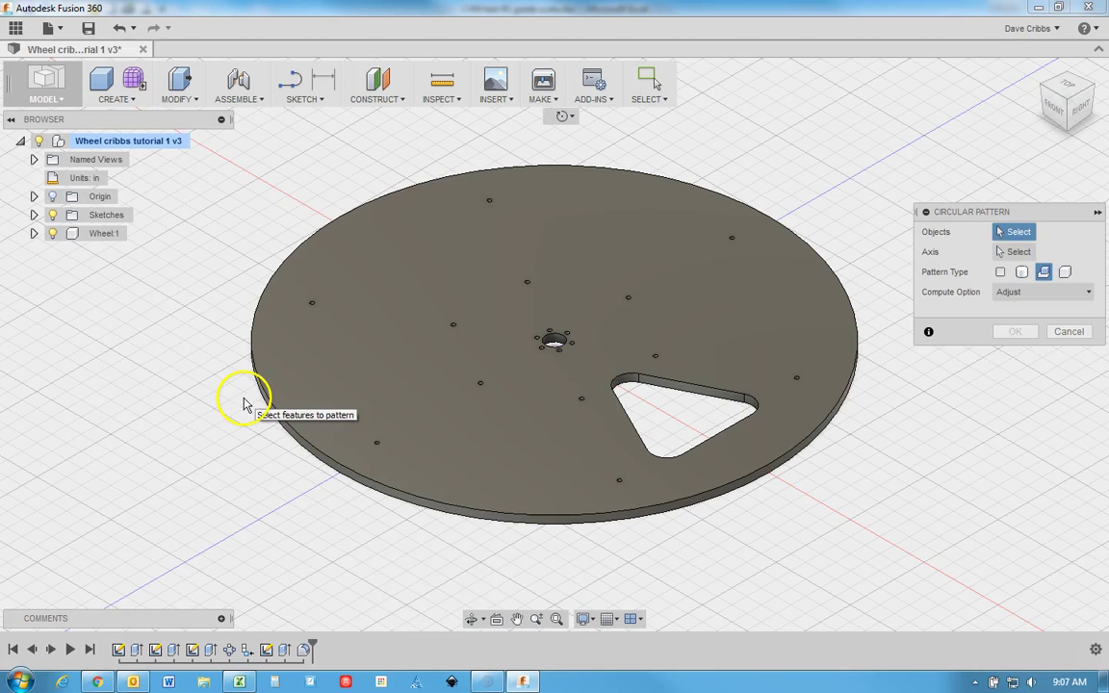
{"action": "left_click", "coordinate": [285, 649]}
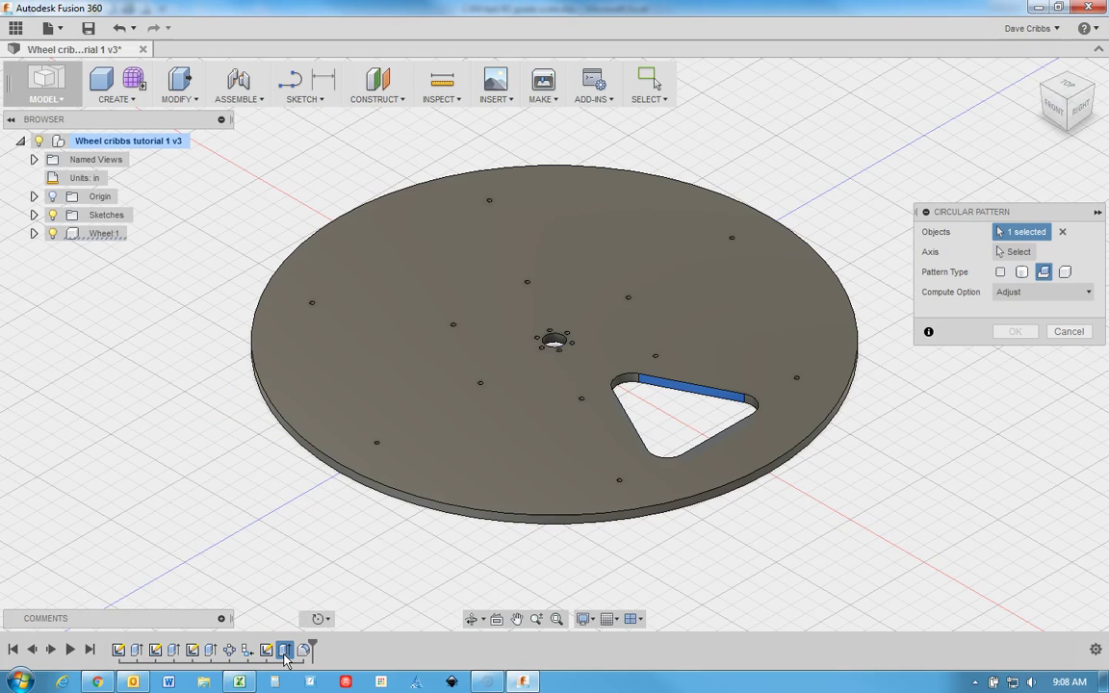
{"action": "left_click", "coordinate": [304, 650]}
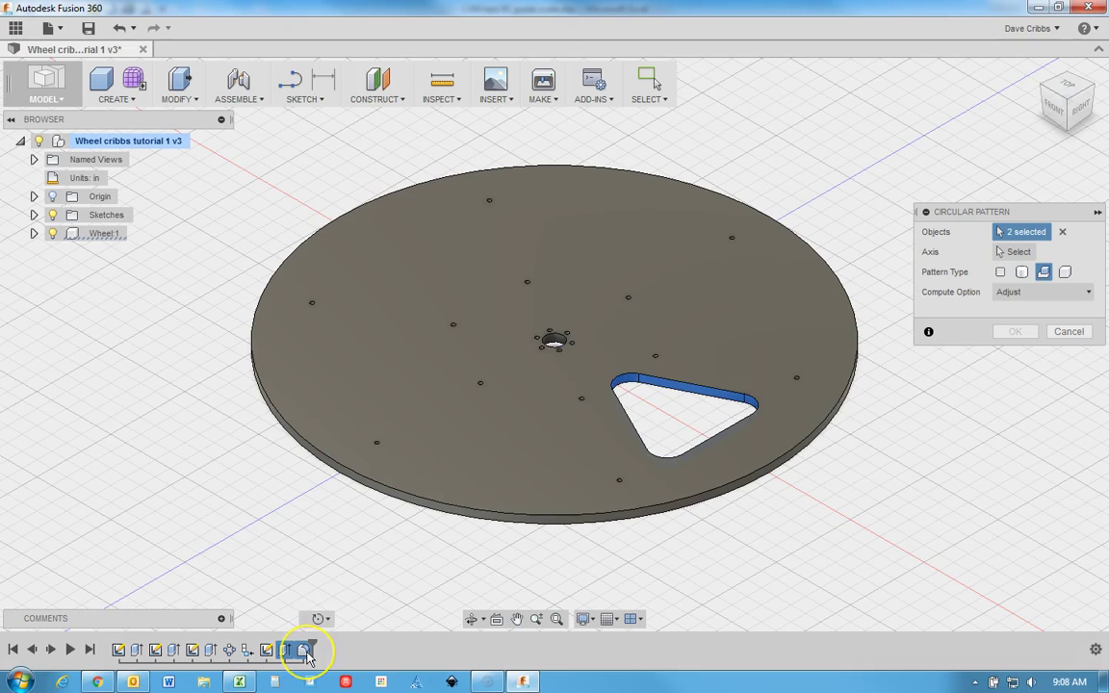
{"action": "left_click", "coordinate": [322, 652]}
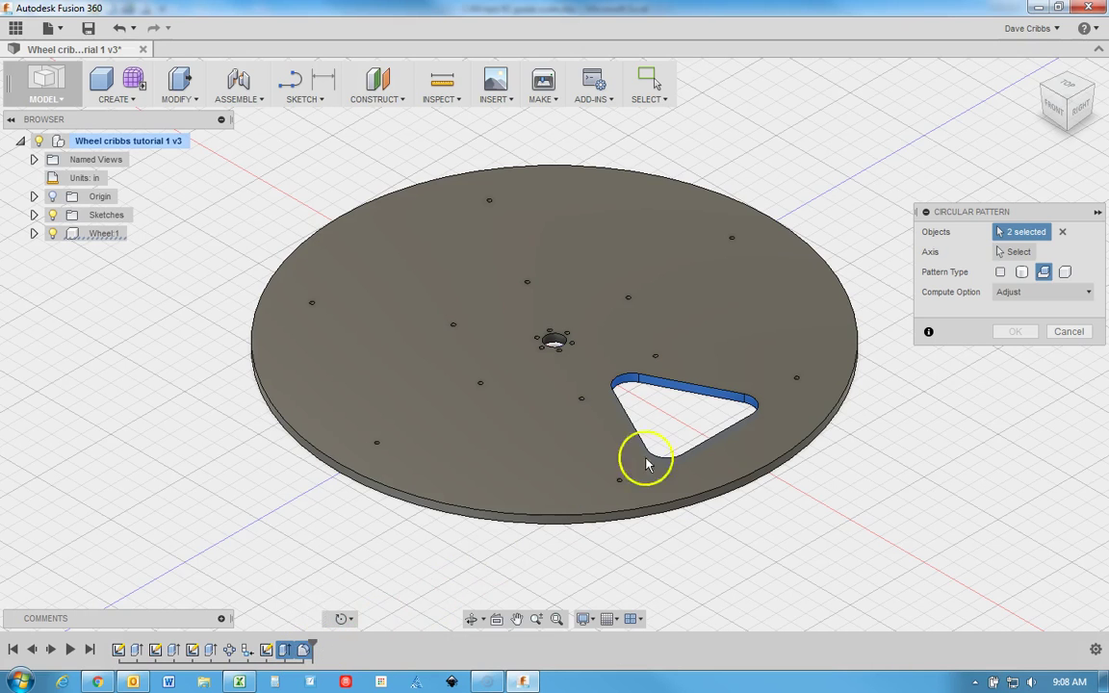
{"action": "left_click", "coordinate": [1015, 251]}
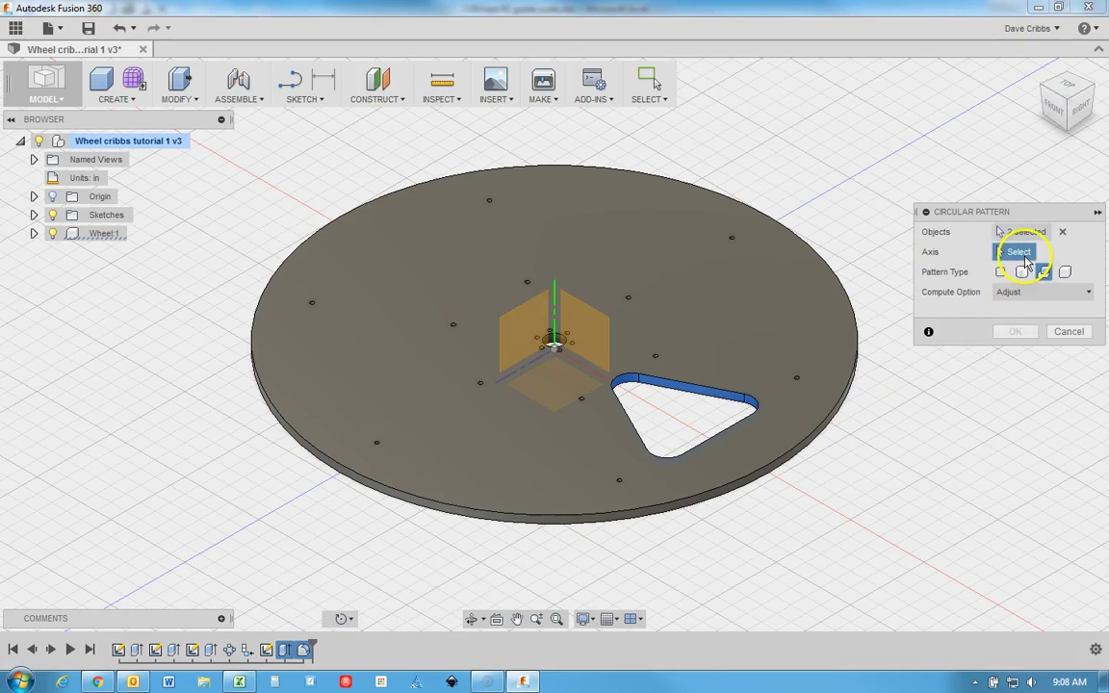
{"action": "left_click", "coordinate": [561, 310]}
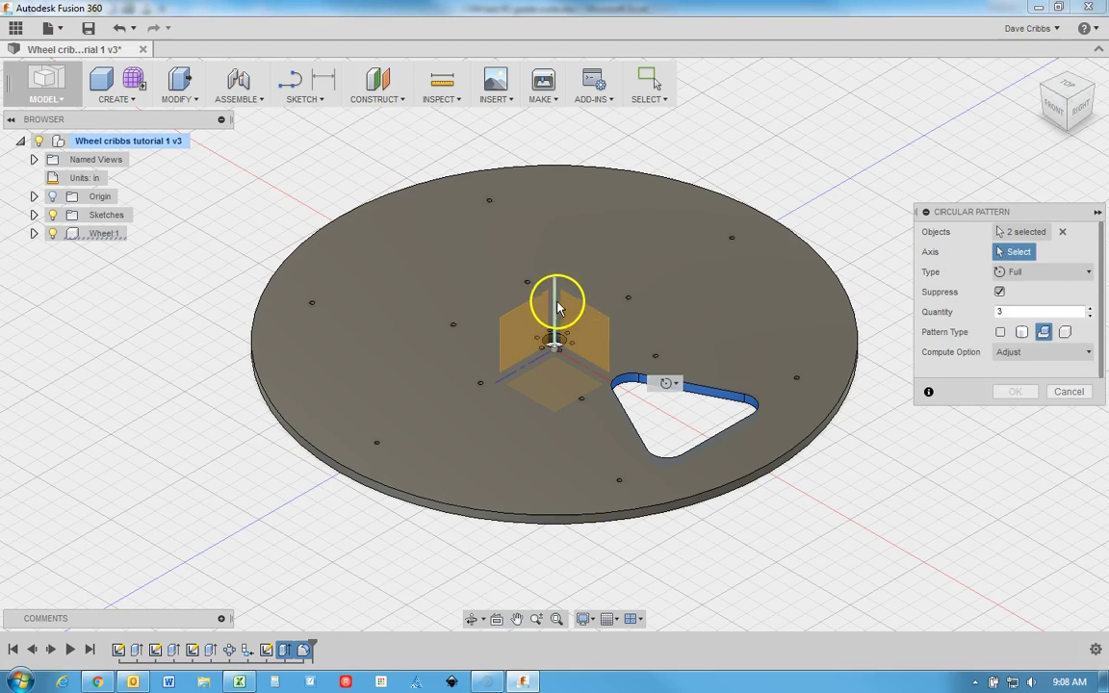
{"action": "left_click", "coordinate": [1089, 311]}
{"action": "left_click", "coordinate": [1089, 310]}
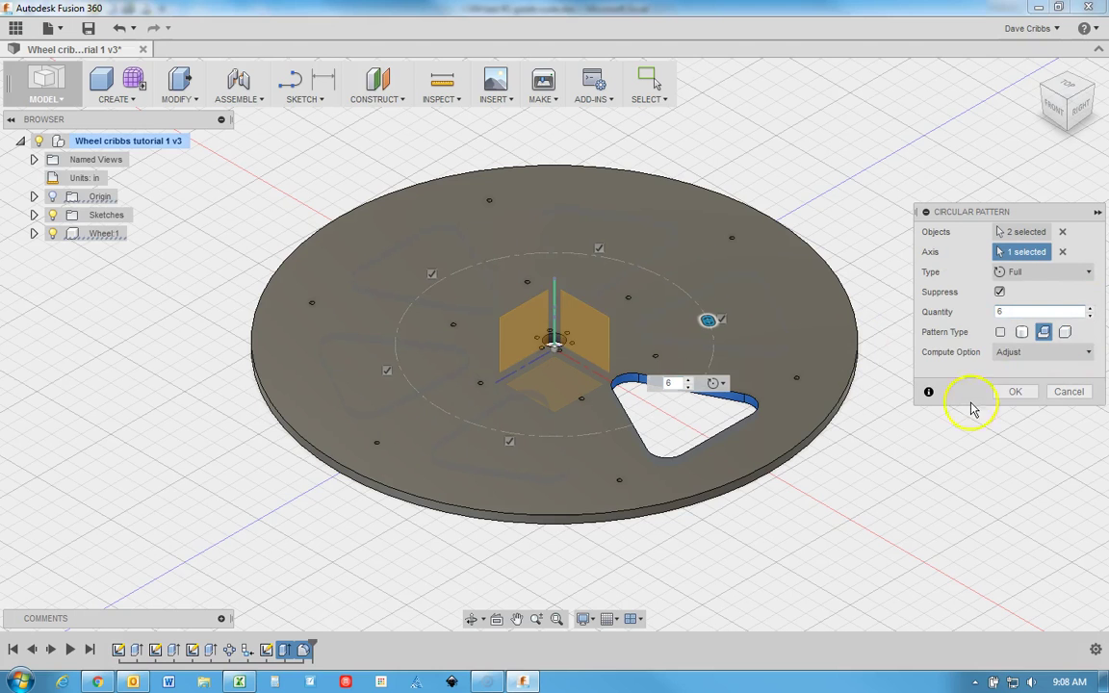
{"action": "left_click", "coordinate": [1015, 392]}
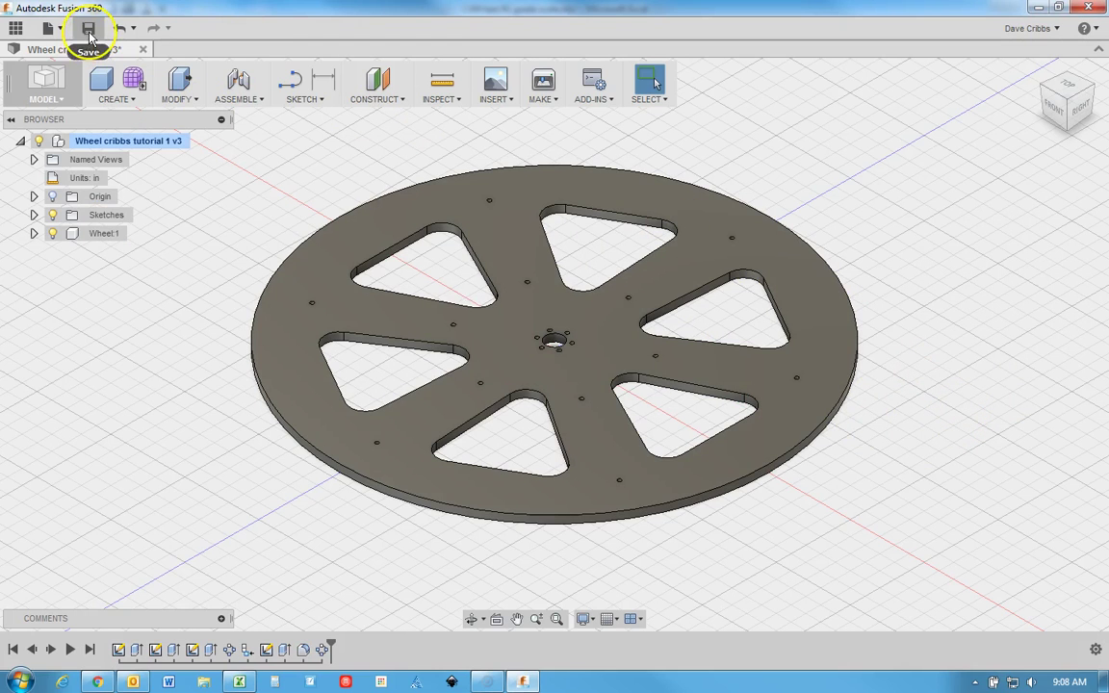
Step: Save the wheel design as a new version, keeping the description "User Saved"
{"action": "left_click", "coordinate": [90, 32]}
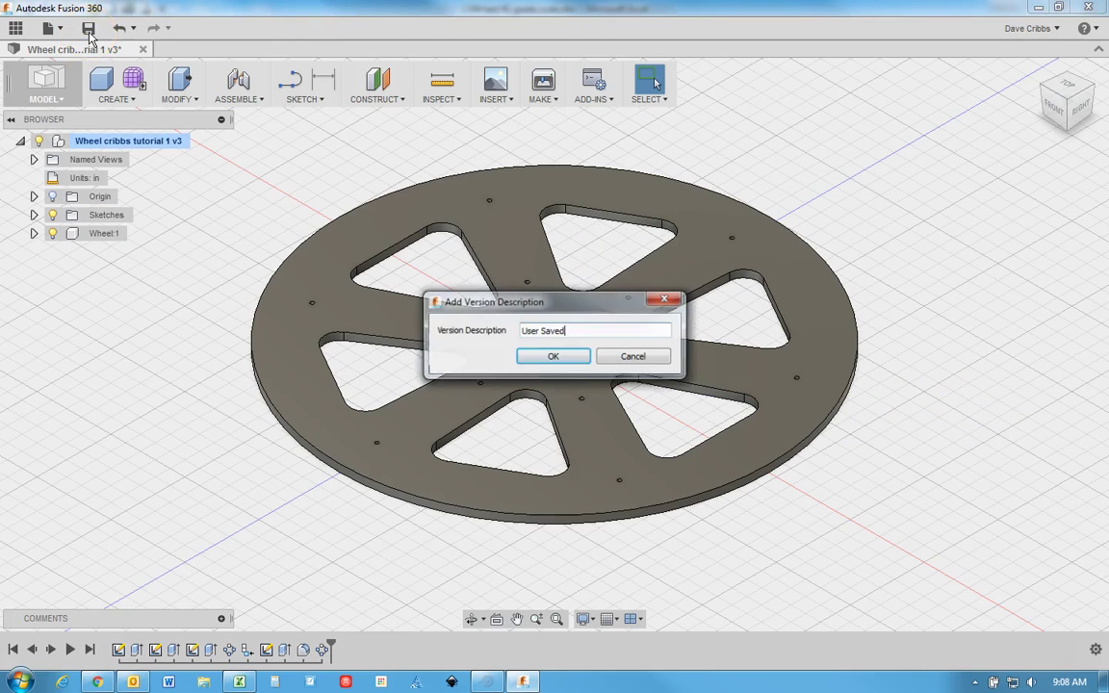
{"action": "left_click", "coordinate": [570, 364]}
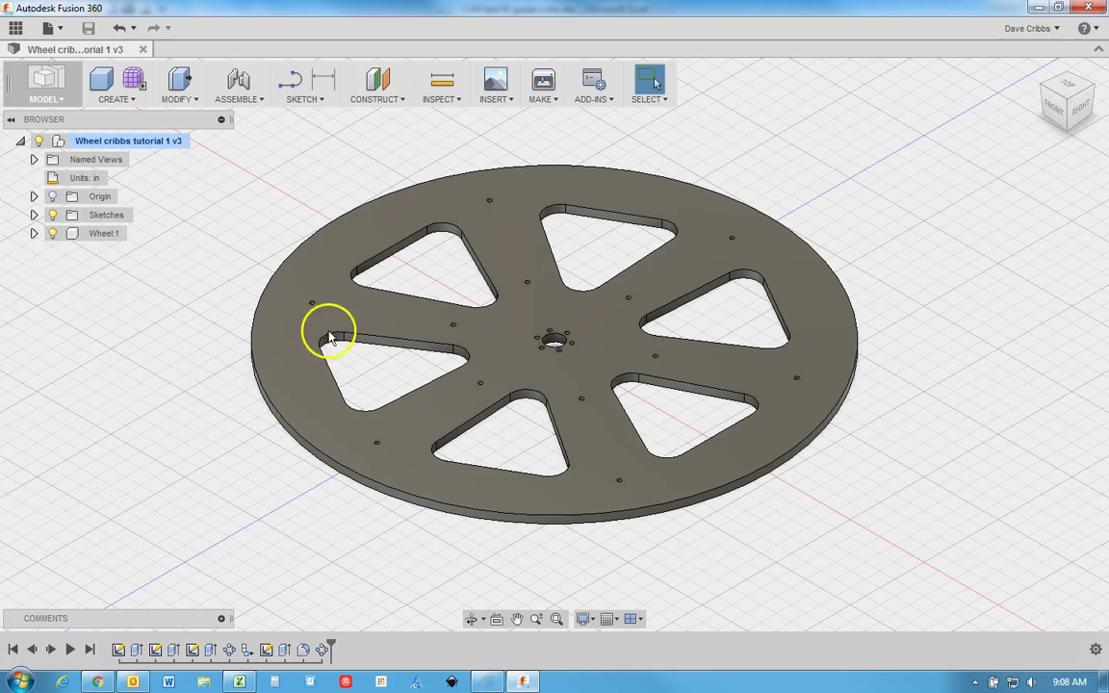
Step: Create a new drawing from the Wheel component with the sheet size B (17in x 11in)
{"action": "left_click", "coordinate": [104, 236]}
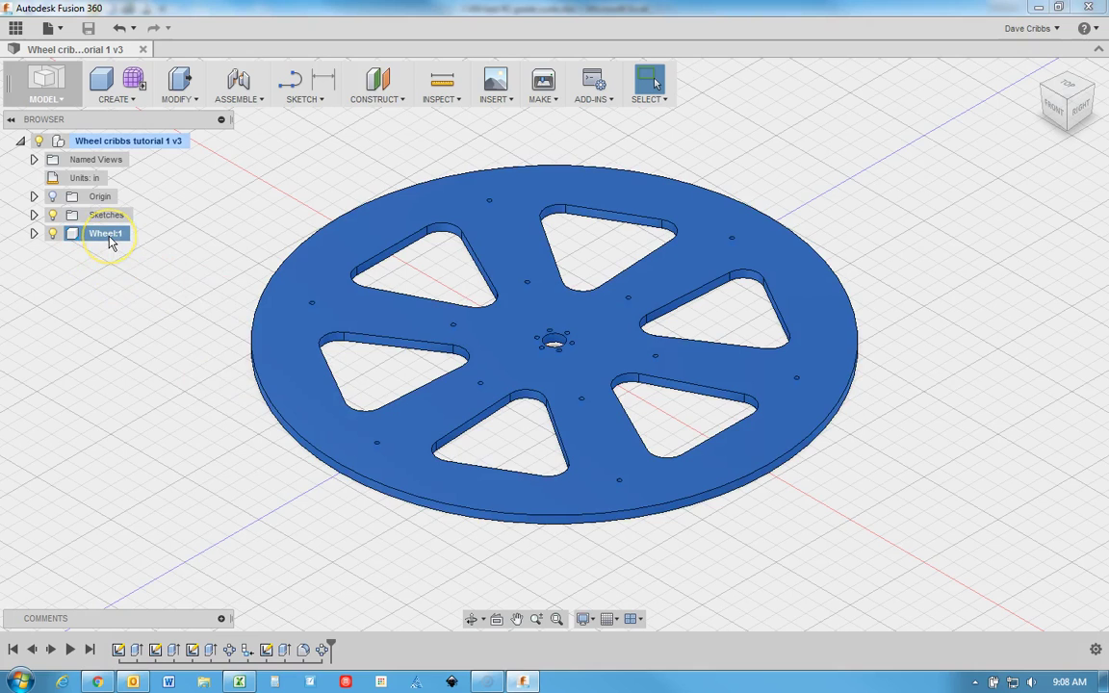
{"action": "right_click", "coordinate": [112, 244]}
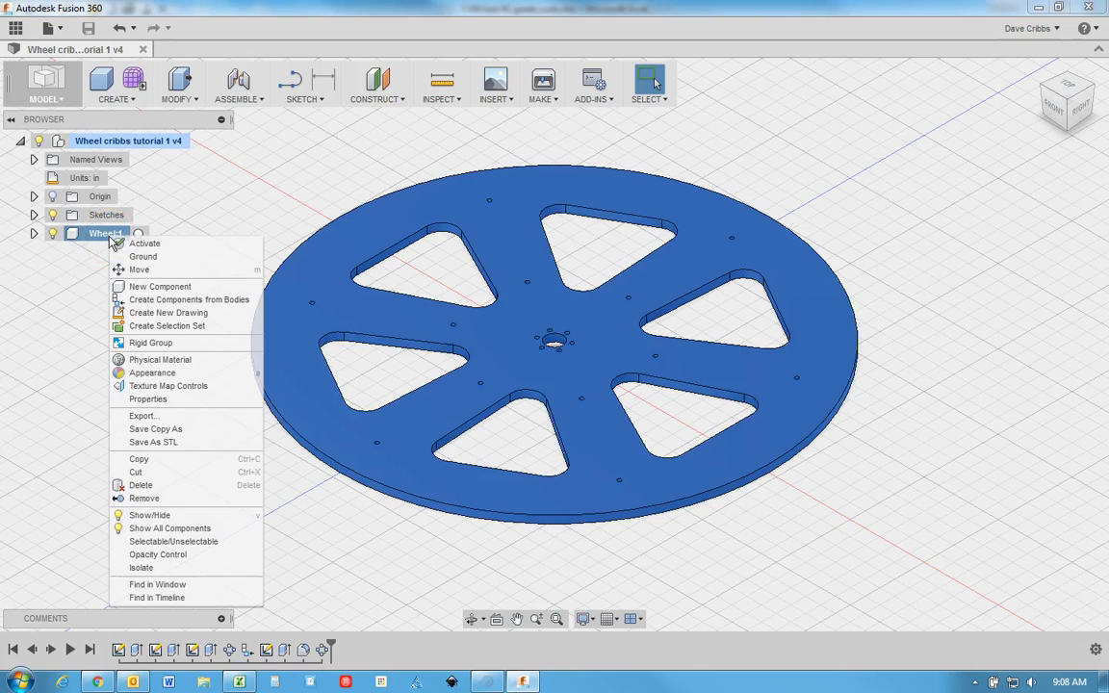
{"action": "left_click", "coordinate": [146, 316]}
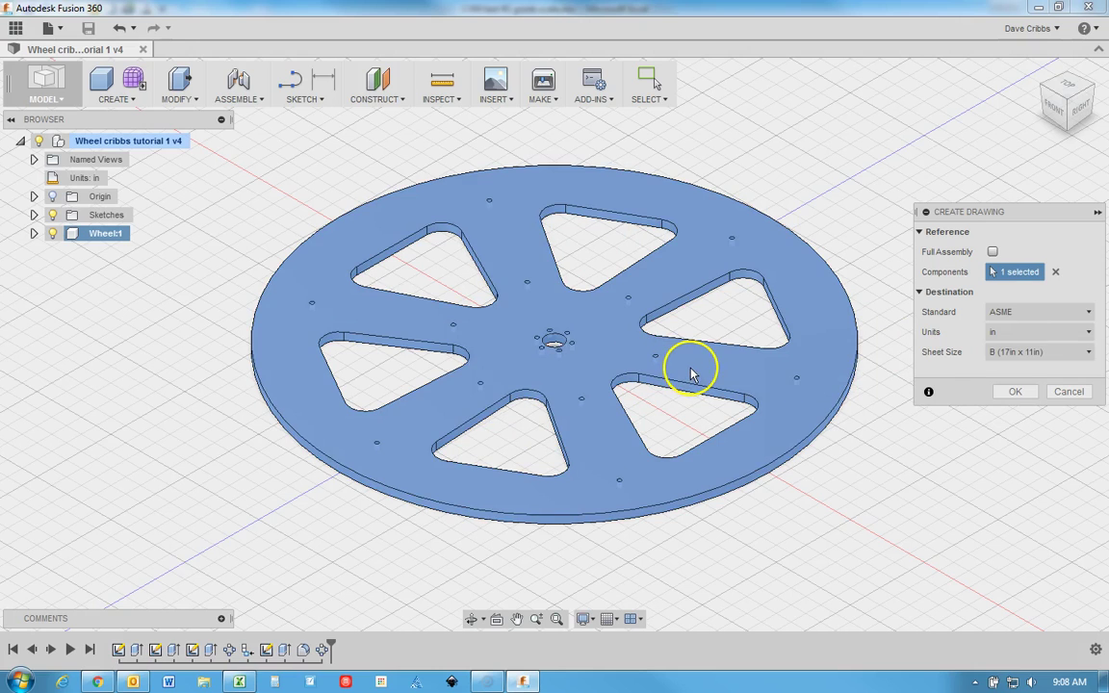
{"action": "left_click", "coordinate": [1088, 353]}
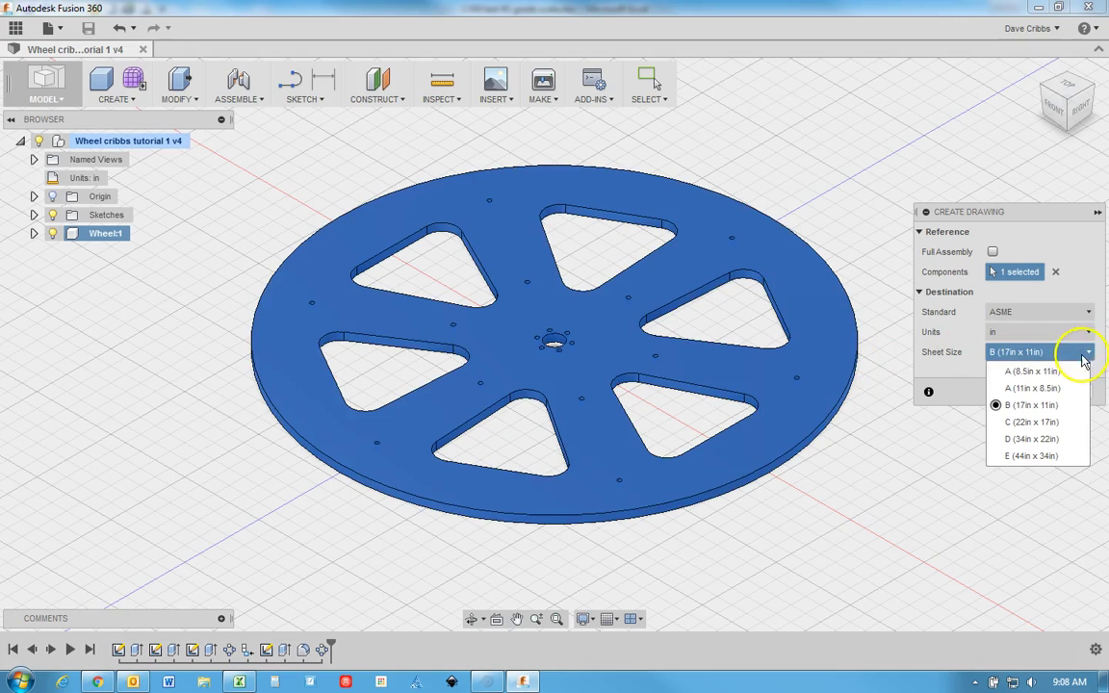
{"action": "left_click", "coordinate": [1034, 412]}
{"action": "left_click", "coordinate": [1016, 392]}
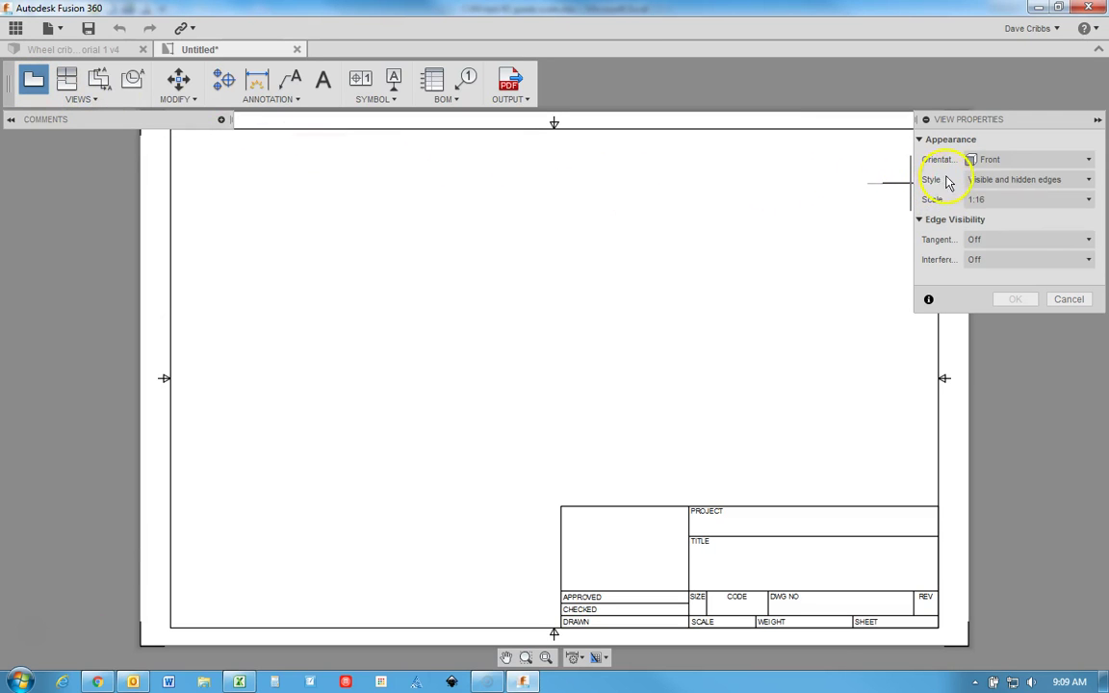
Step: Place a base view with NE Isometric orientation at 1:5 scale in the sheet's upper-right area
{"action": "left_click", "coordinate": [1091, 162]}
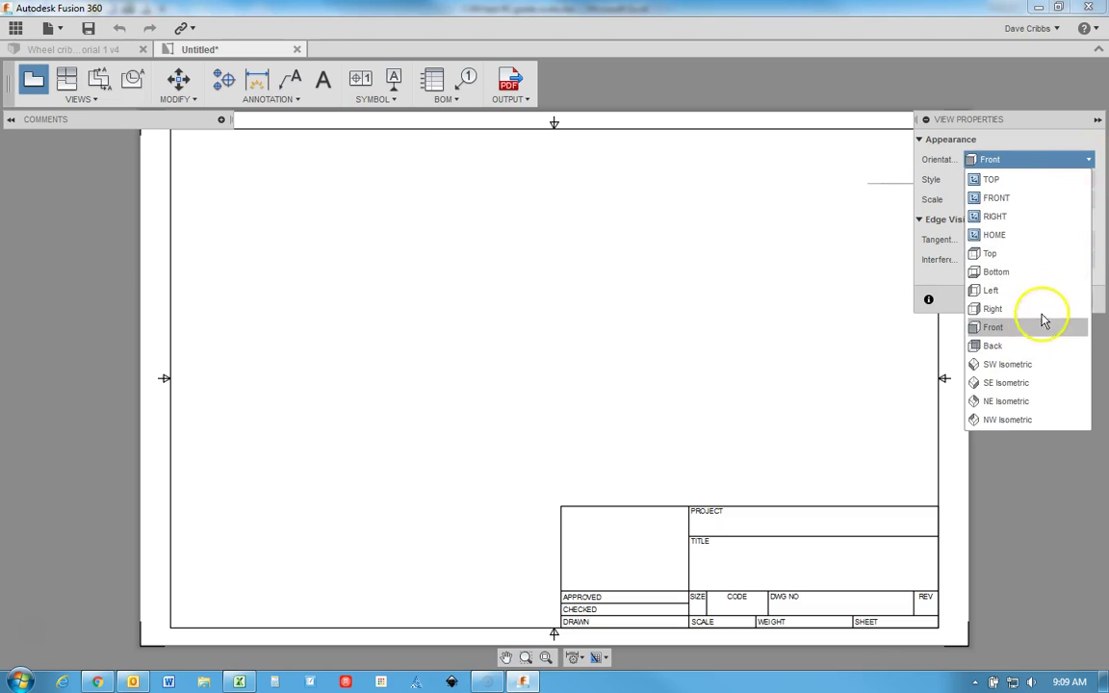
{"action": "left_click", "coordinate": [1007, 363]}
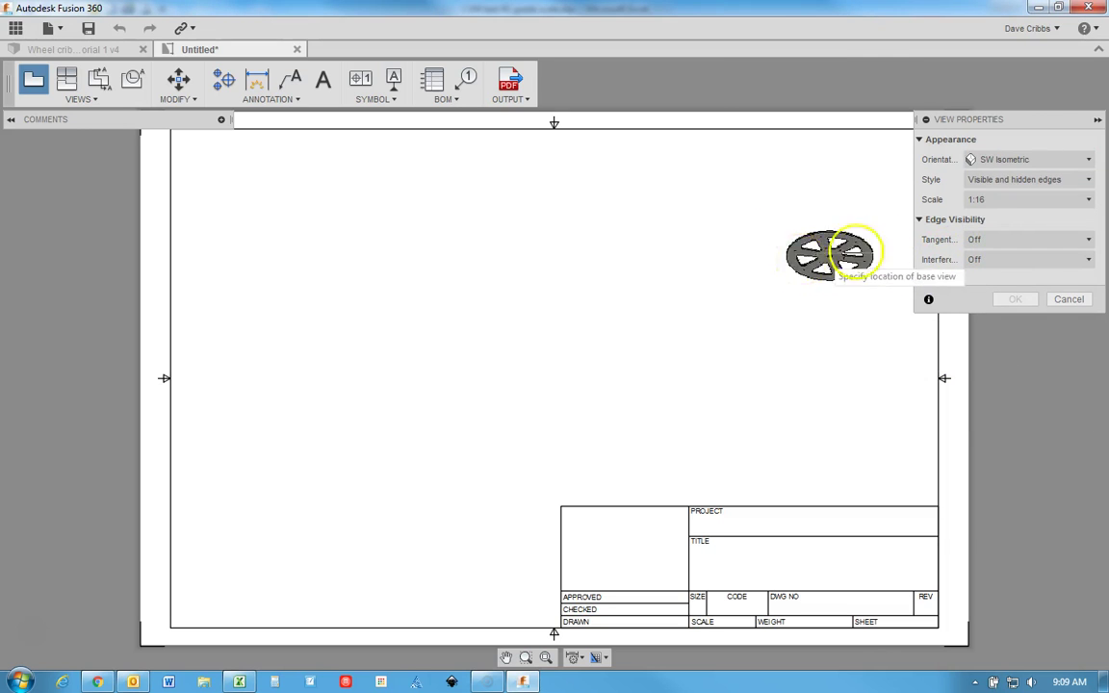
{"action": "left_click", "coordinate": [1087, 161]}
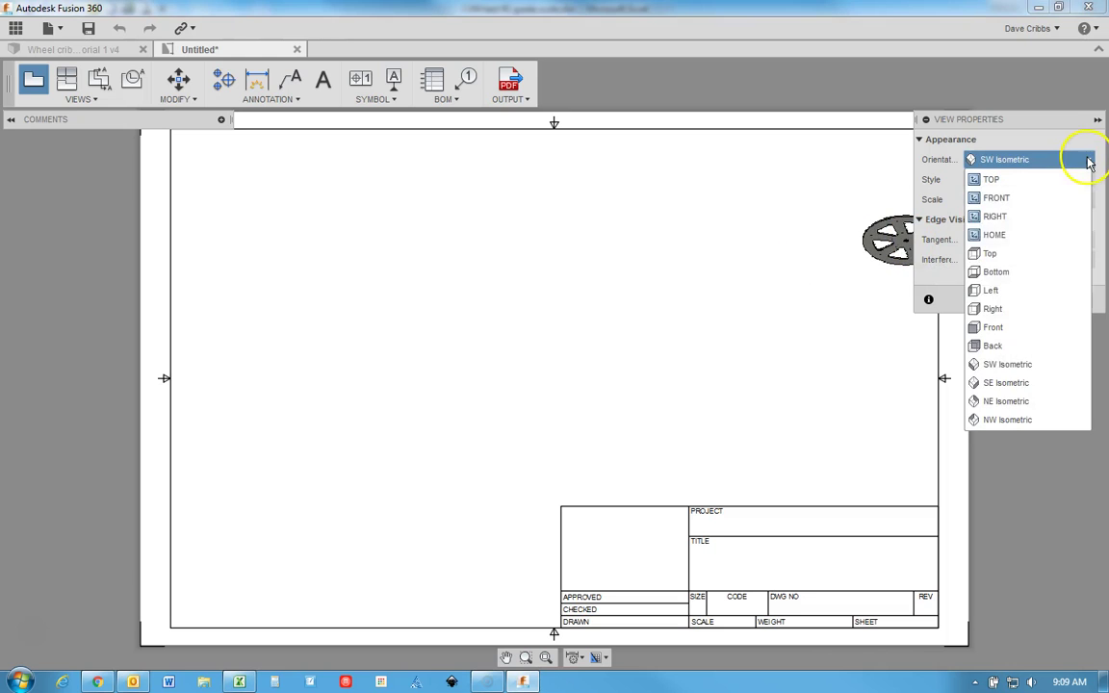
{"action": "left_click", "coordinate": [1013, 403]}
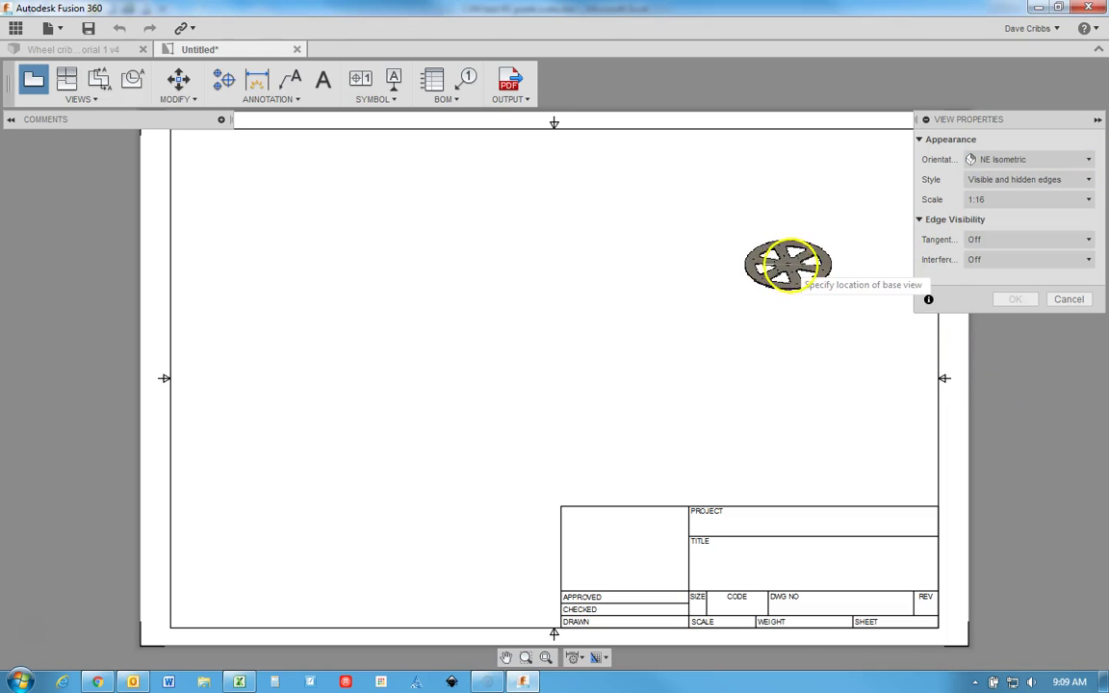
{"action": "left_click", "coordinate": [1087, 199]}
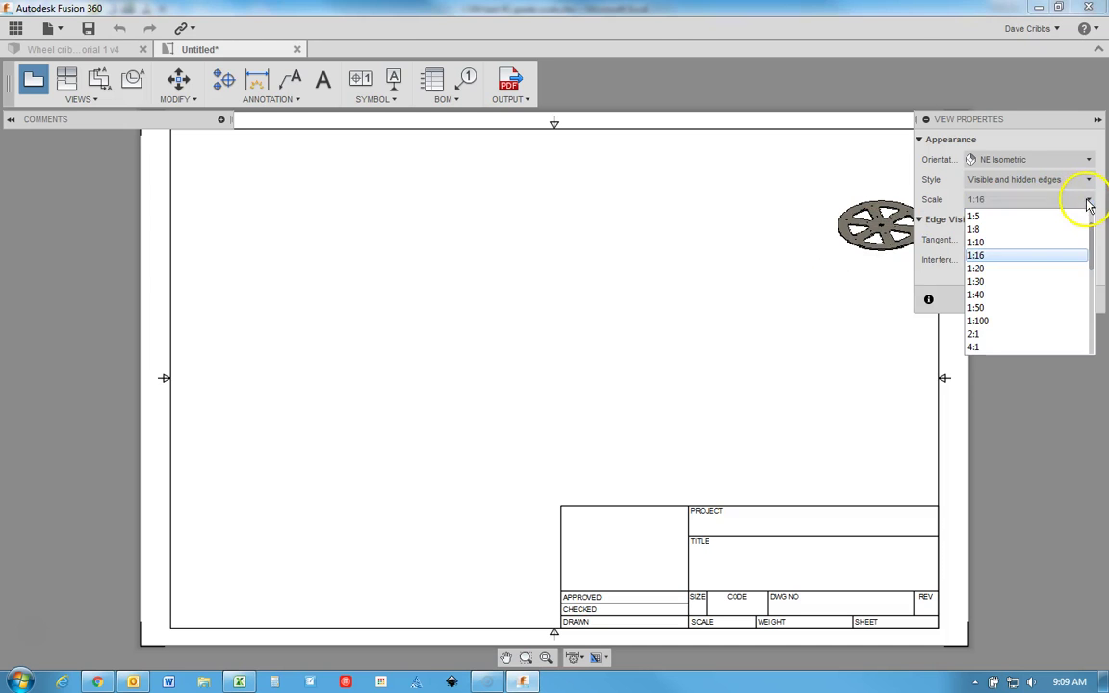
{"action": "left_click", "coordinate": [1068, 216]}
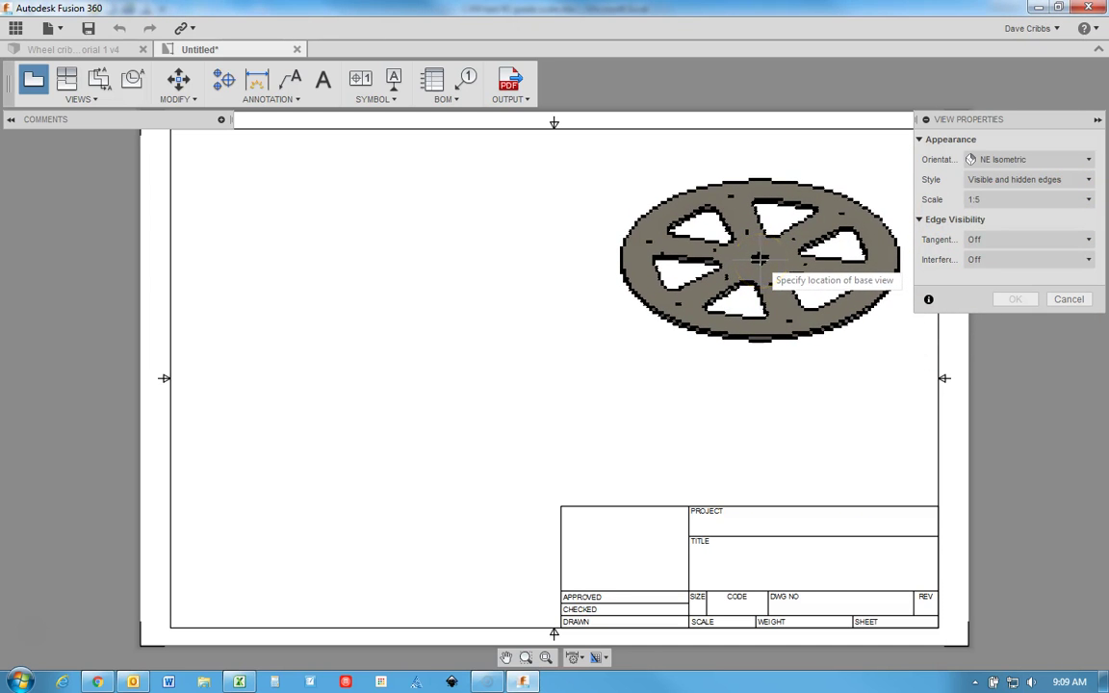
{"action": "left_click", "coordinate": [755, 260]}
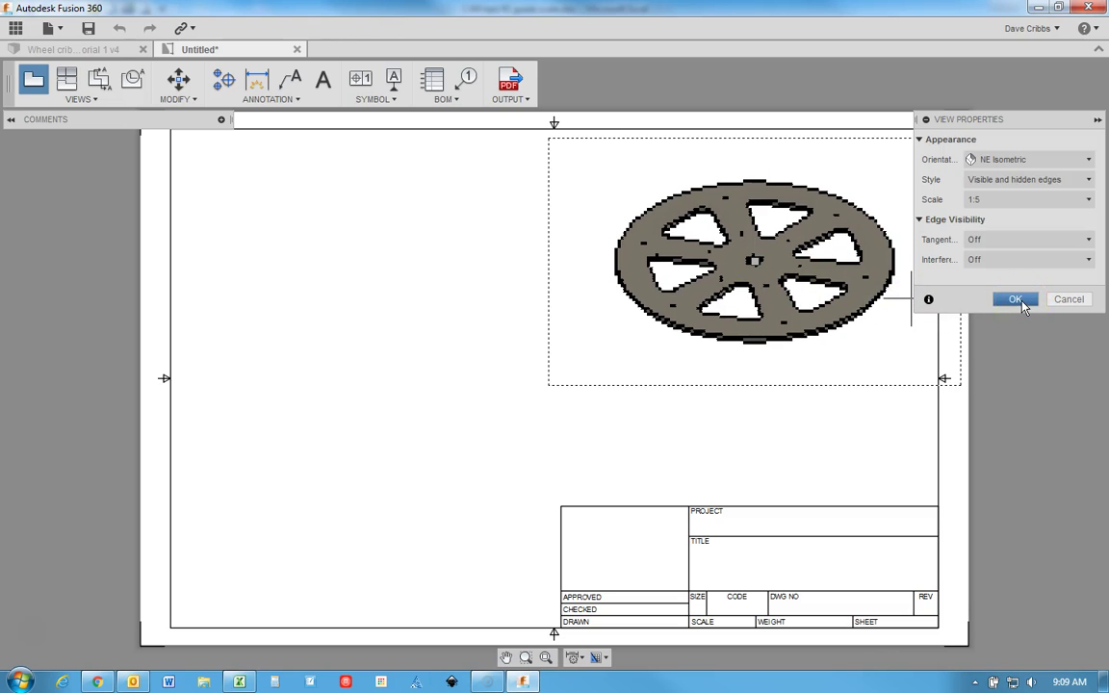
Step: Set the isometric view's style to Shaded with visible edges and finish the view
{"action": "left_click", "coordinate": [1089, 181]}
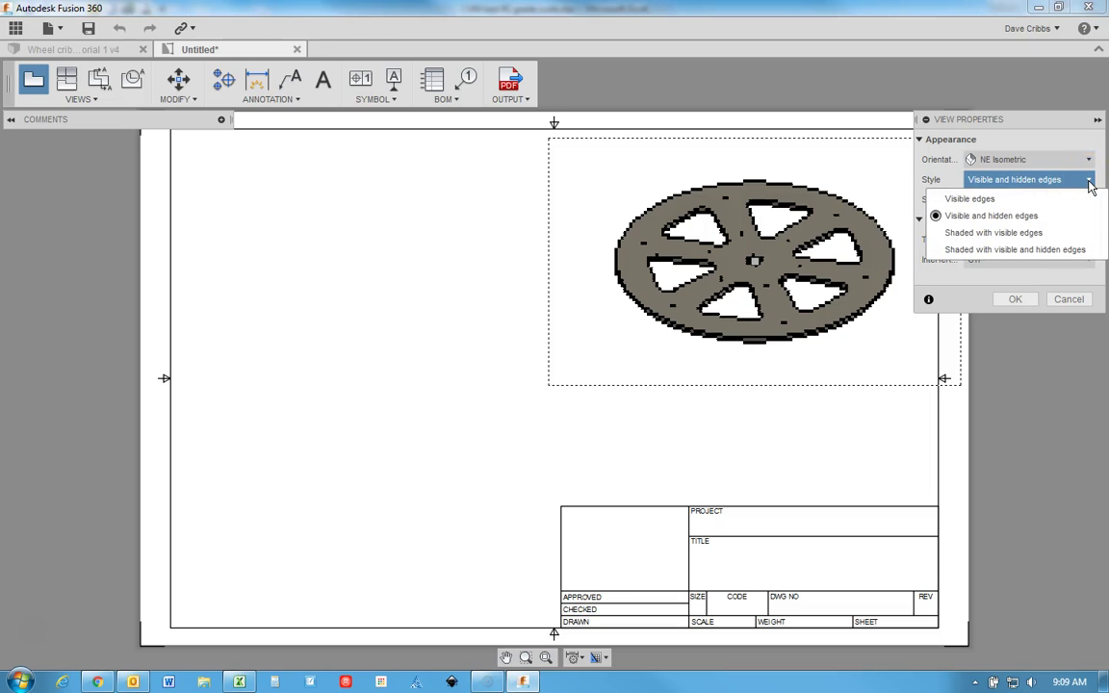
{"action": "left_click", "coordinate": [1044, 234]}
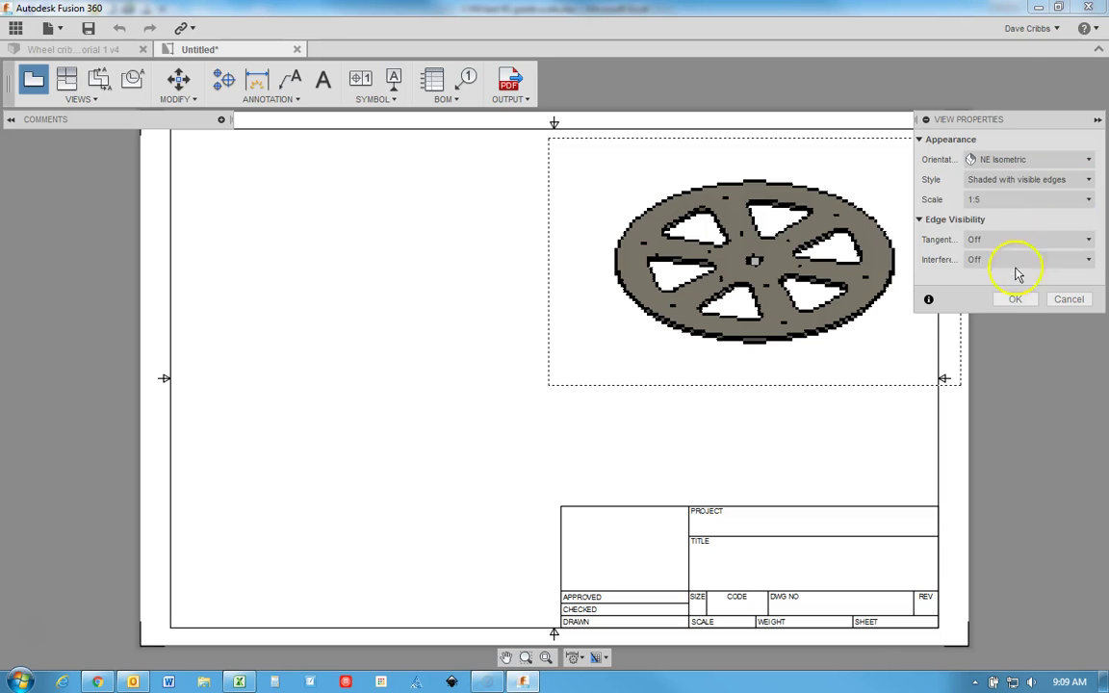
{"action": "left_click", "coordinate": [1010, 300]}
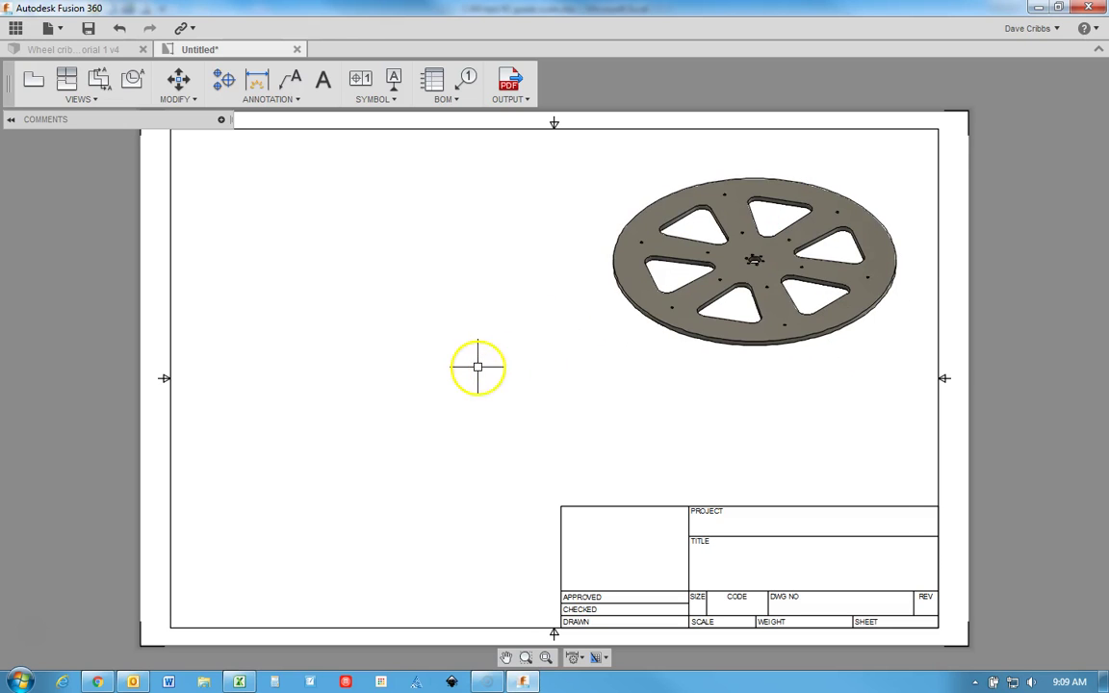
Step: Place another base view with TOP orientation at 1:16 scale in the sheet's upper-left area
{"action": "left_click", "coordinate": [35, 87]}
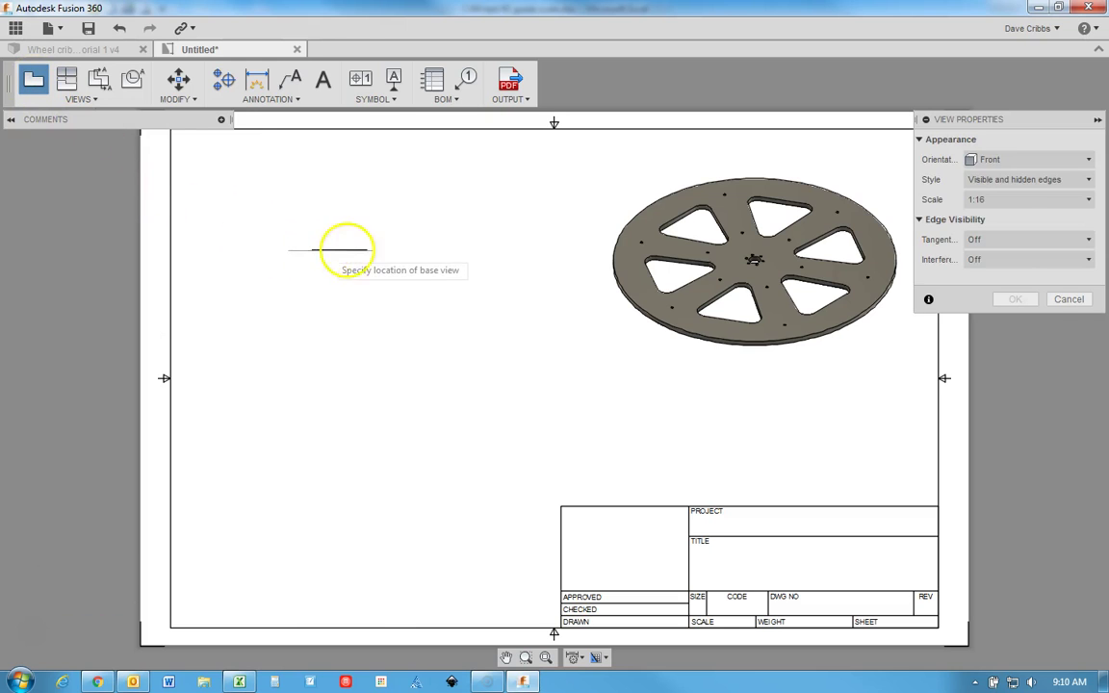
{"action": "left_click", "coordinate": [1088, 161]}
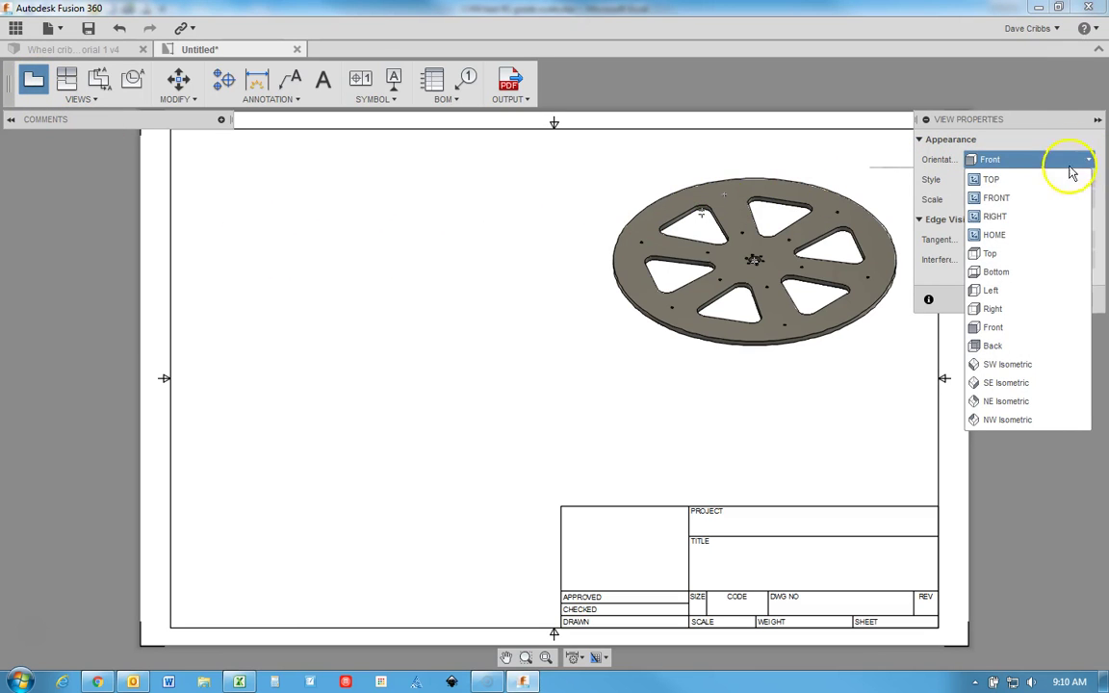
{"action": "left_click", "coordinate": [991, 181]}
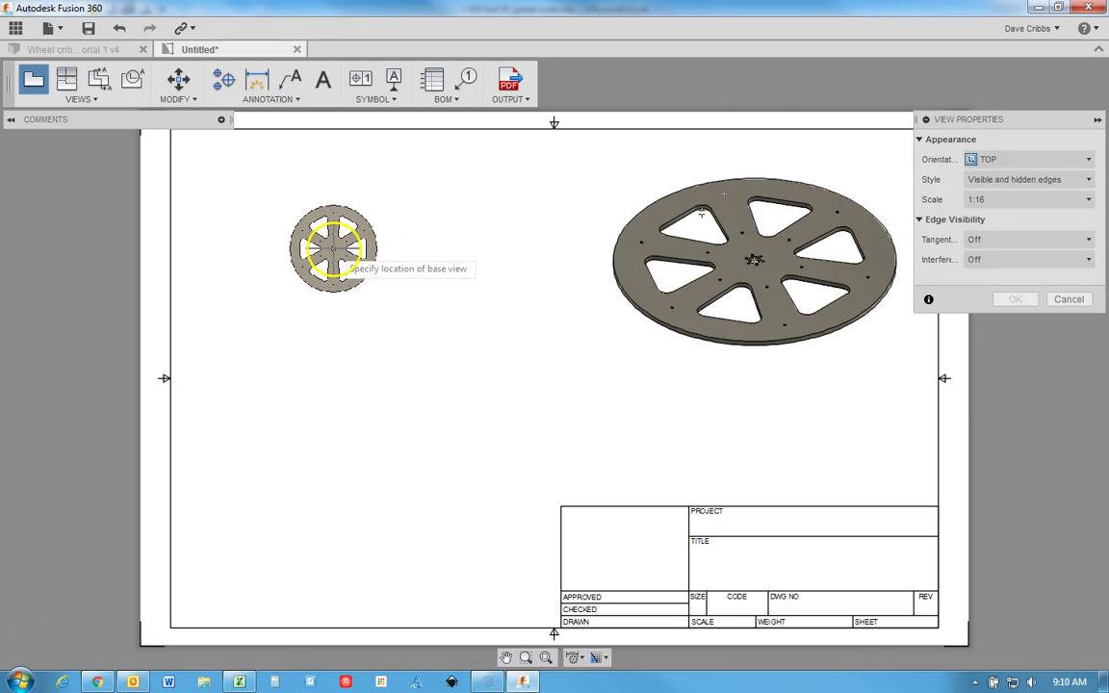
{"action": "left_click", "coordinate": [327, 242]}
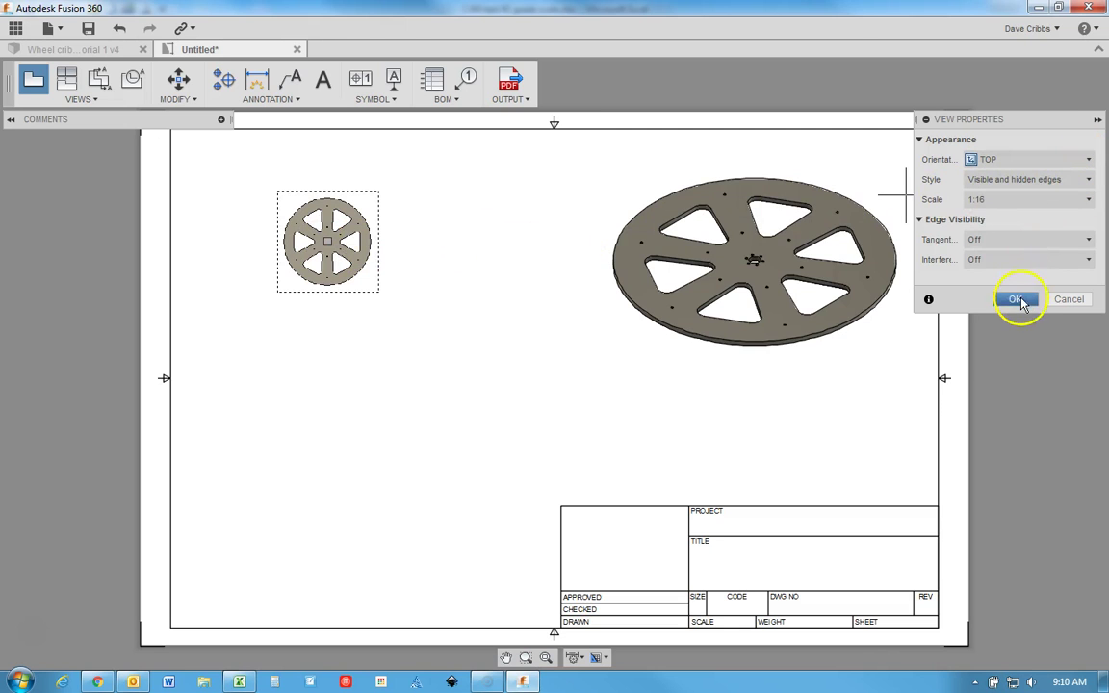
{"action": "left_click", "coordinate": [1017, 300]}
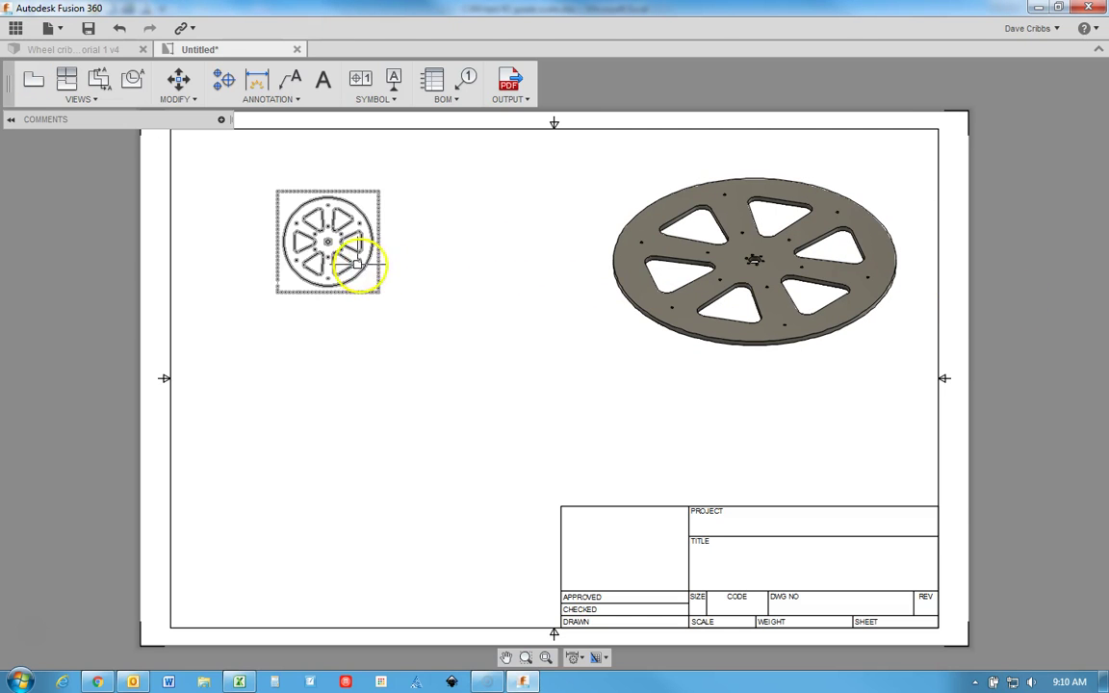
Step: Create projected views below and to the right of the top view, and delete the right-hand one
{"action": "left_click", "coordinate": [68, 86]}
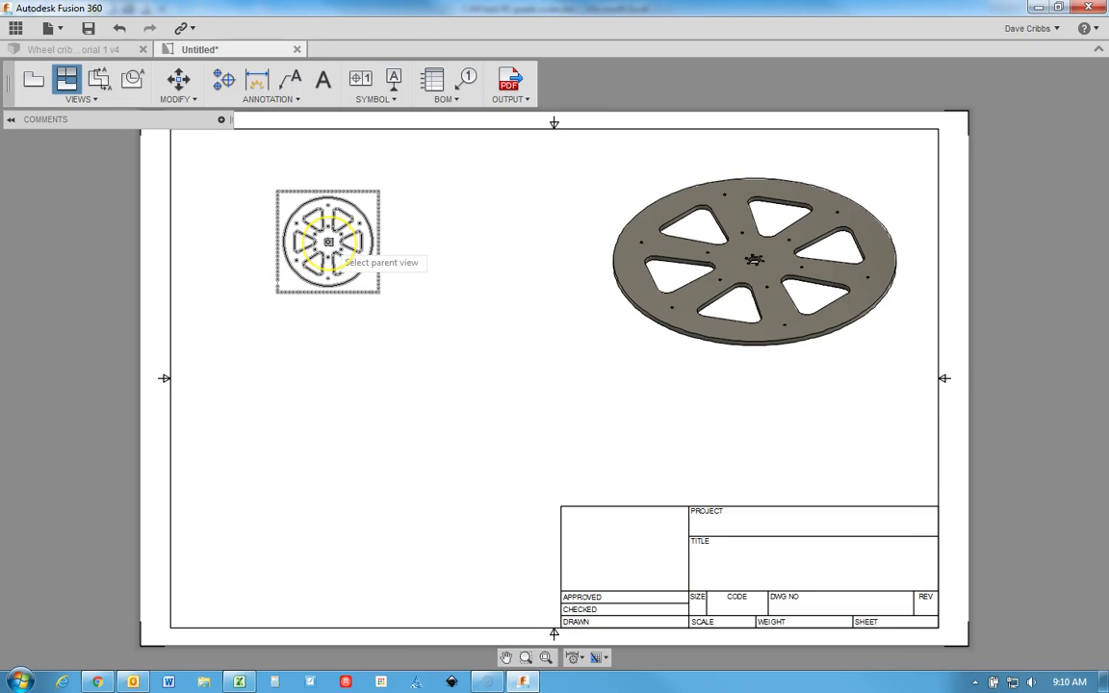
{"action": "left_click", "coordinate": [328, 241]}
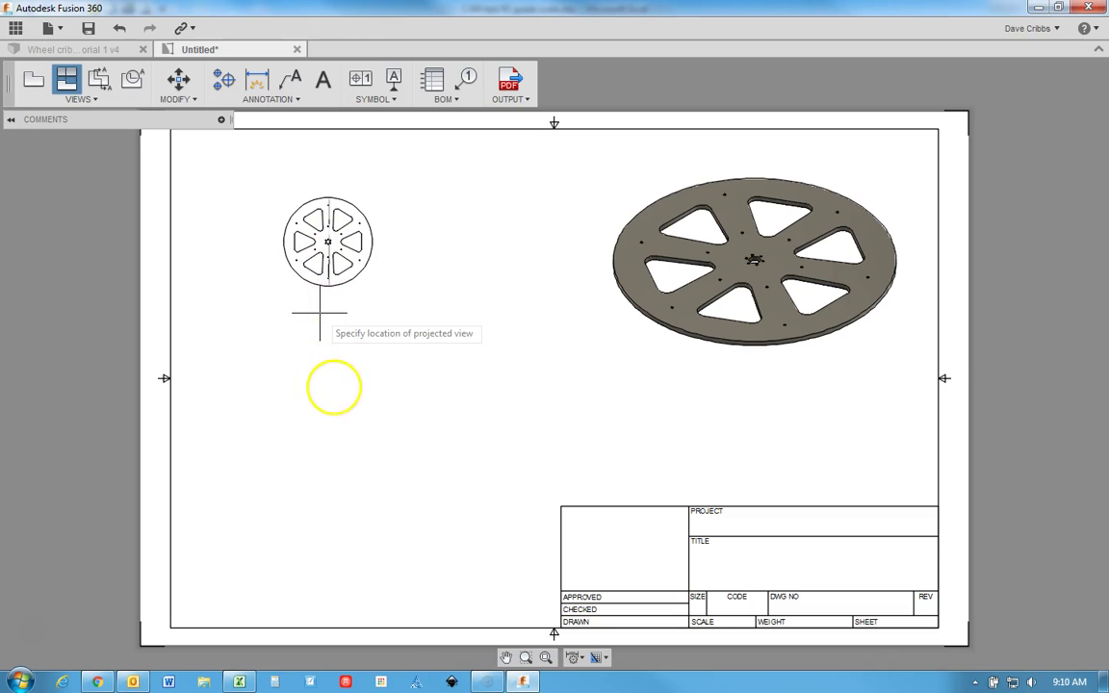
{"action": "left_click", "coordinate": [340, 407]}
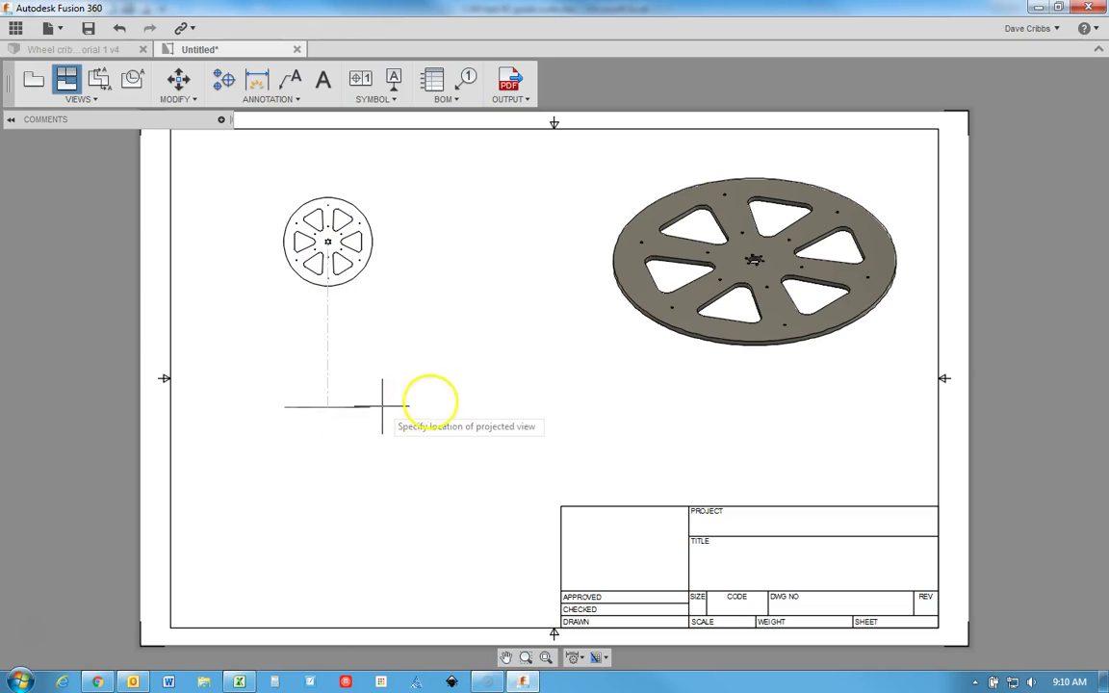
{"action": "left_click", "coordinate": [475, 233]}
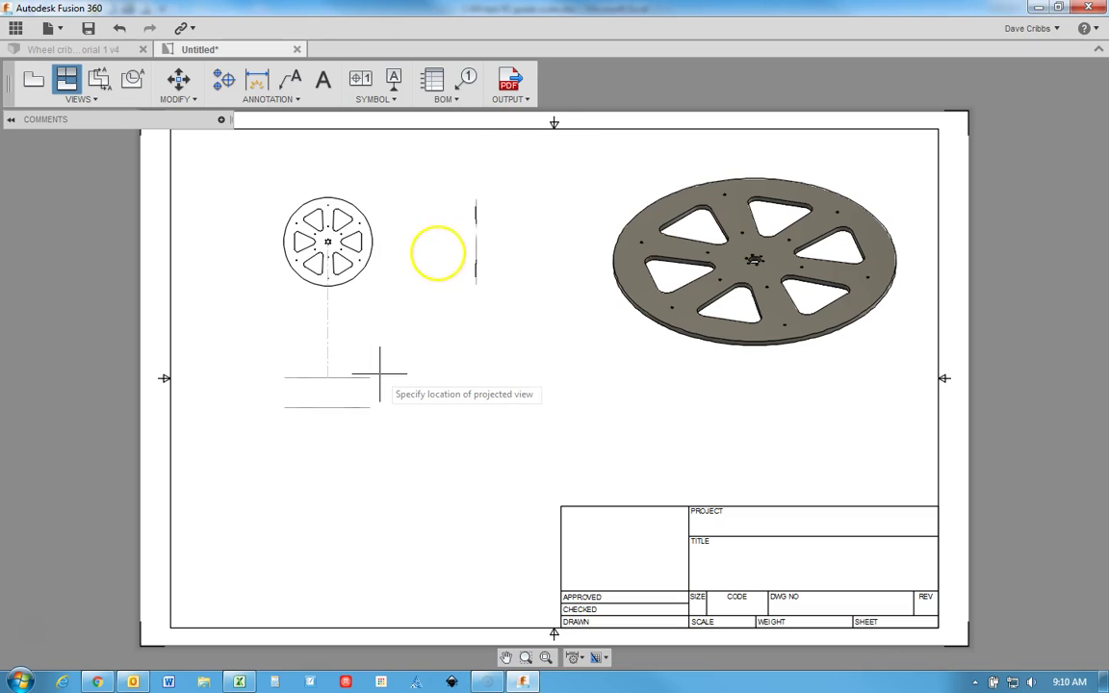
{"action": "right_click", "coordinate": [517, 162]}
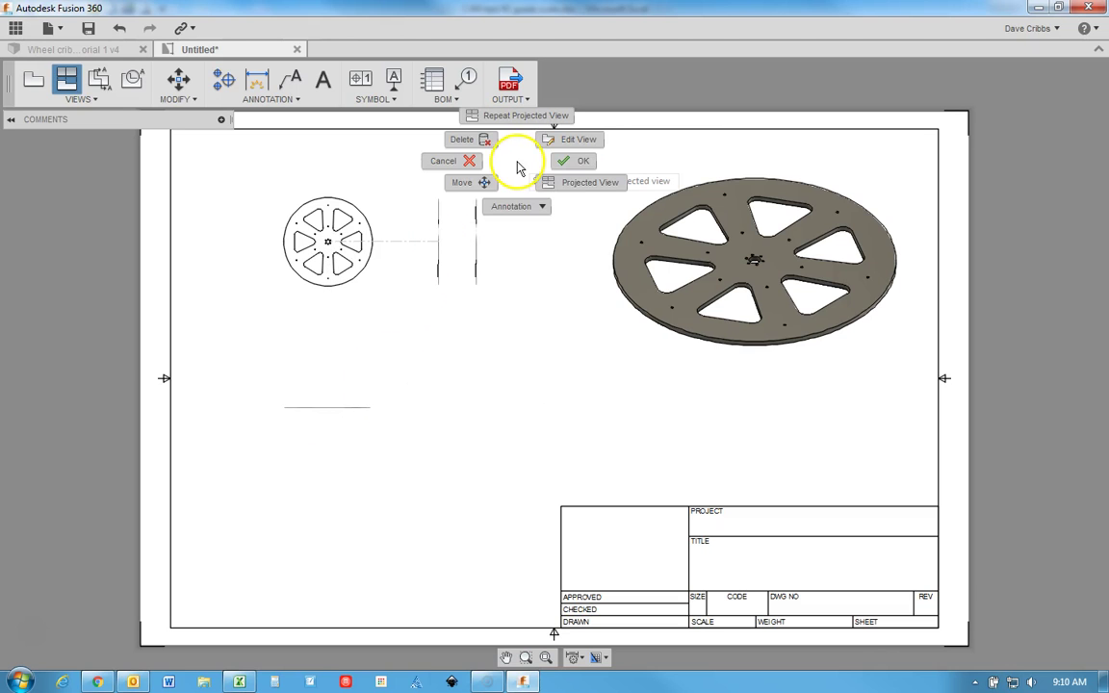
{"action": "left_click", "coordinate": [568, 162]}
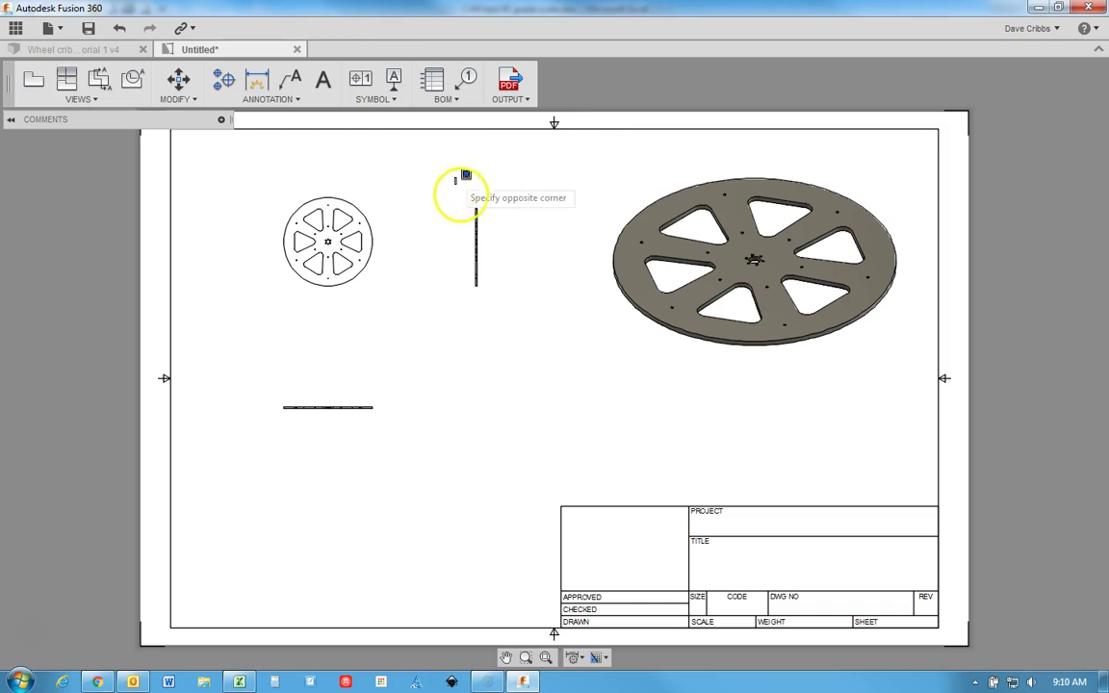
{"action": "left_click", "coordinate": [518, 301]}
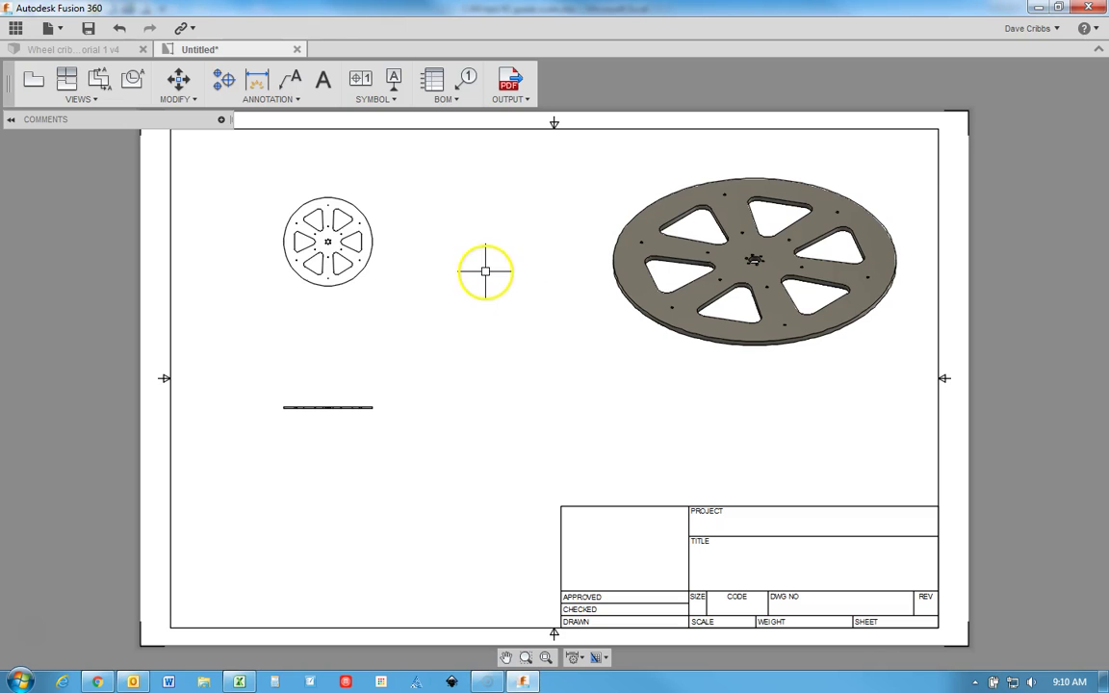
Step: Edit the top view of the wheel and set its scale to 1:5
{"action": "left_click", "coordinate": [329, 240]}
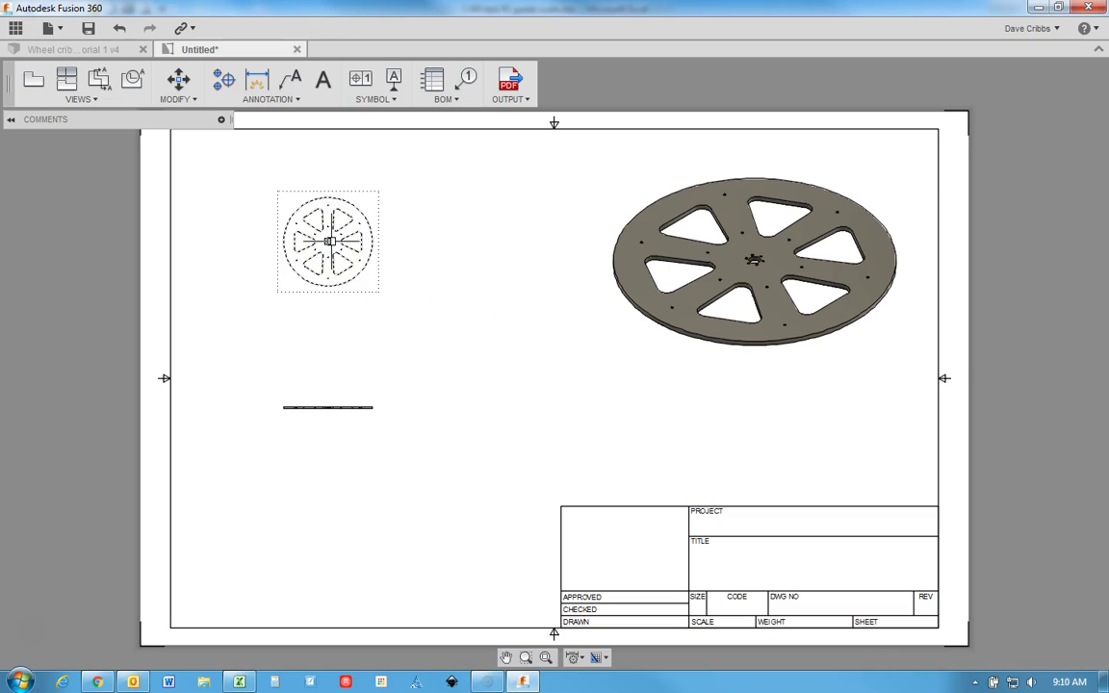
{"action": "right_click", "coordinate": [329, 241]}
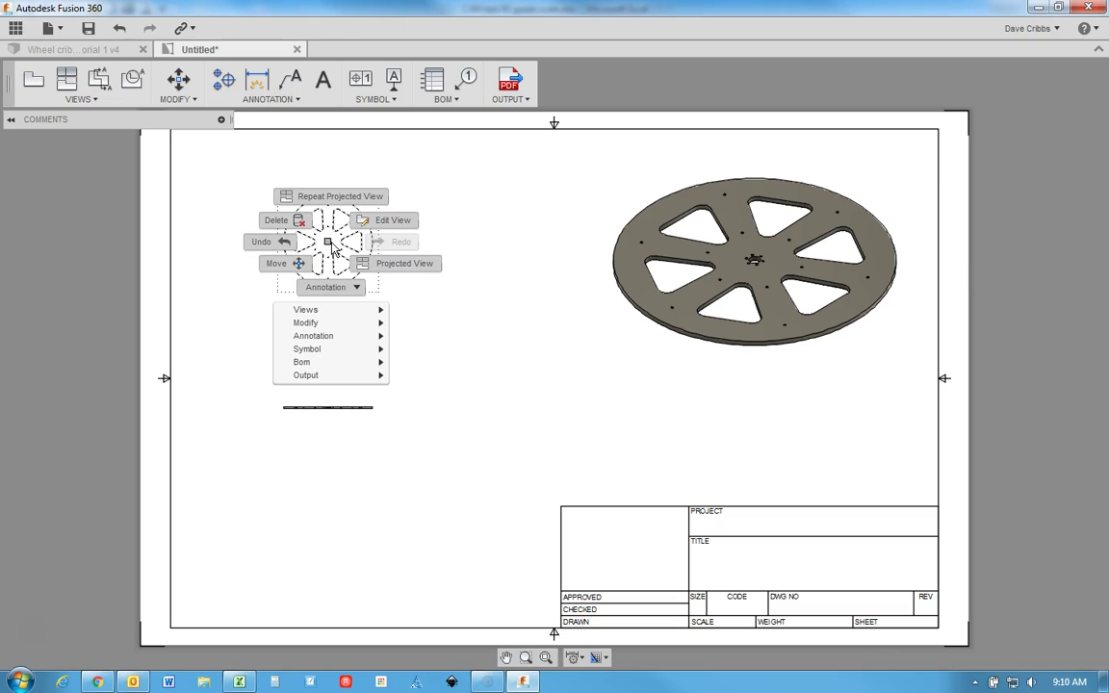
{"action": "left_click", "coordinate": [365, 226]}
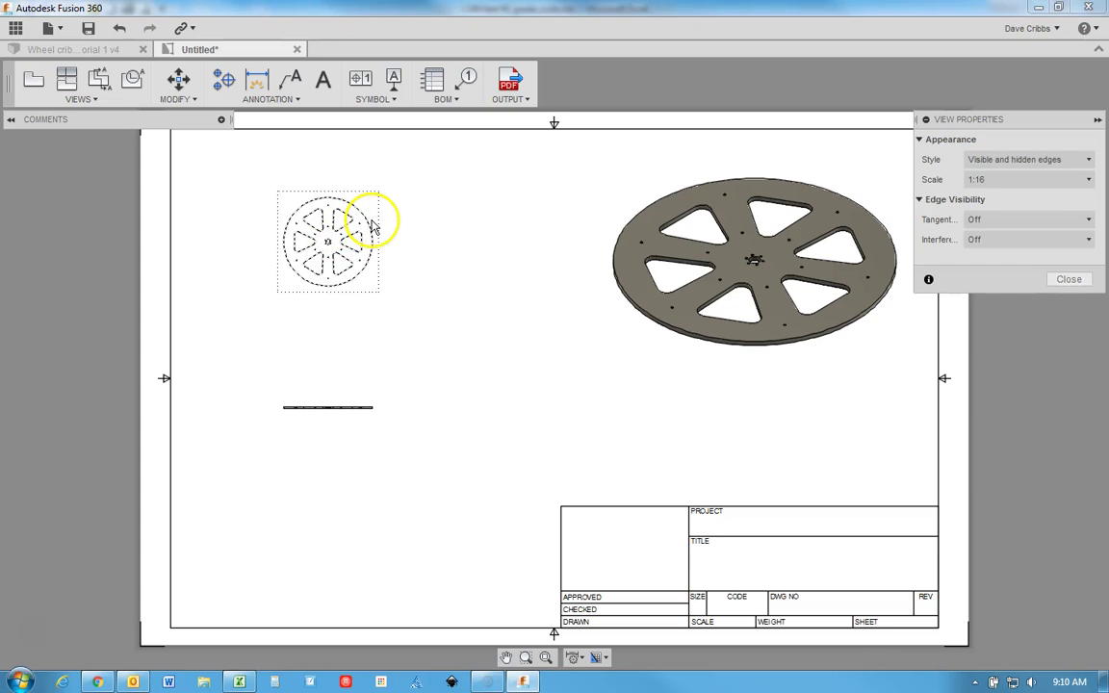
{"action": "left_click", "coordinate": [1075, 181]}
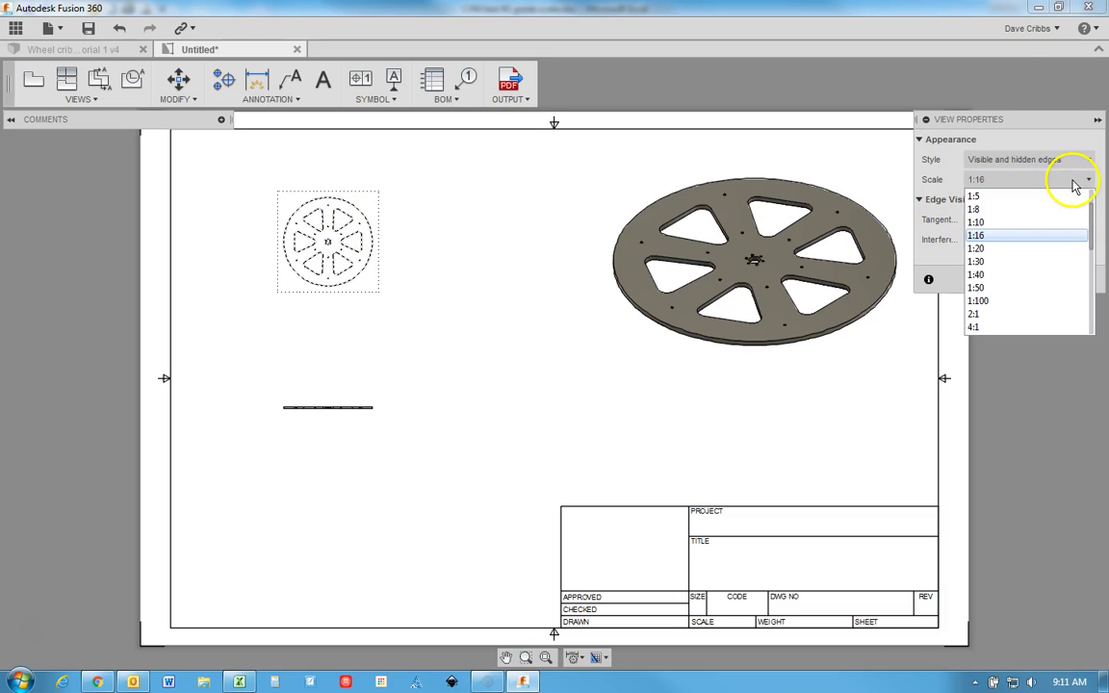
{"action": "left_click", "coordinate": [1041, 199]}
{"action": "left_click", "coordinate": [765, 277]}
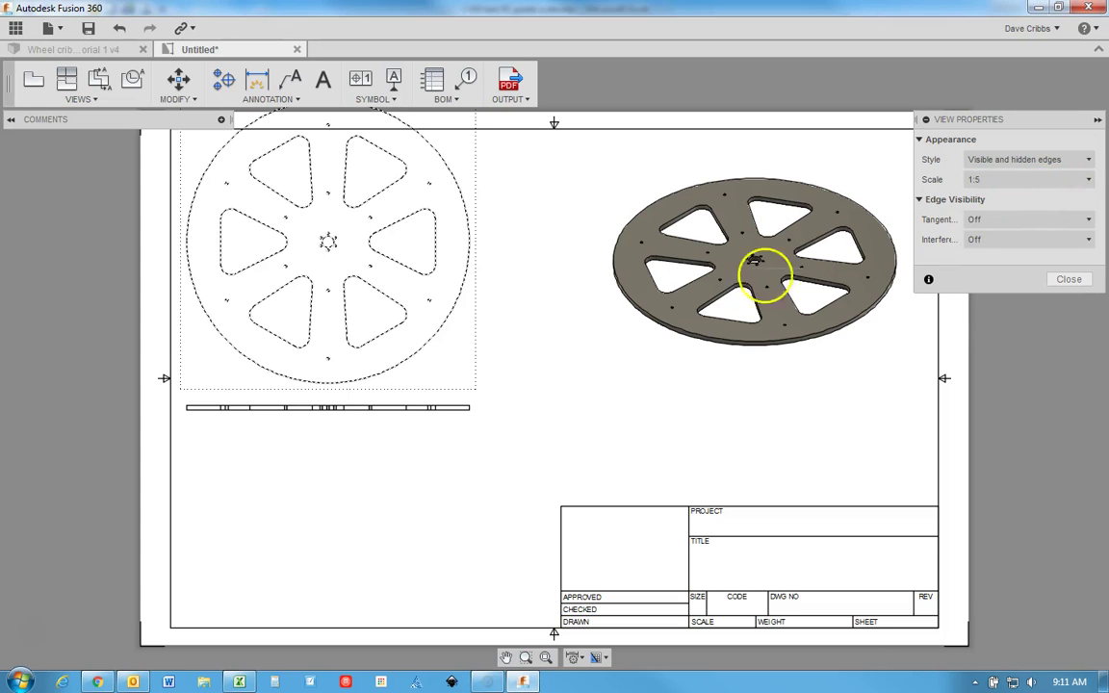
{"action": "left_click", "coordinate": [1064, 279]}
Step: Move the top view of the wheel down so it lies fully inside the sheet border
{"action": "left_click", "coordinate": [465, 276]}
{"action": "left_click_drag", "start_coordinate": [328, 241], "coordinate": [353, 297]}
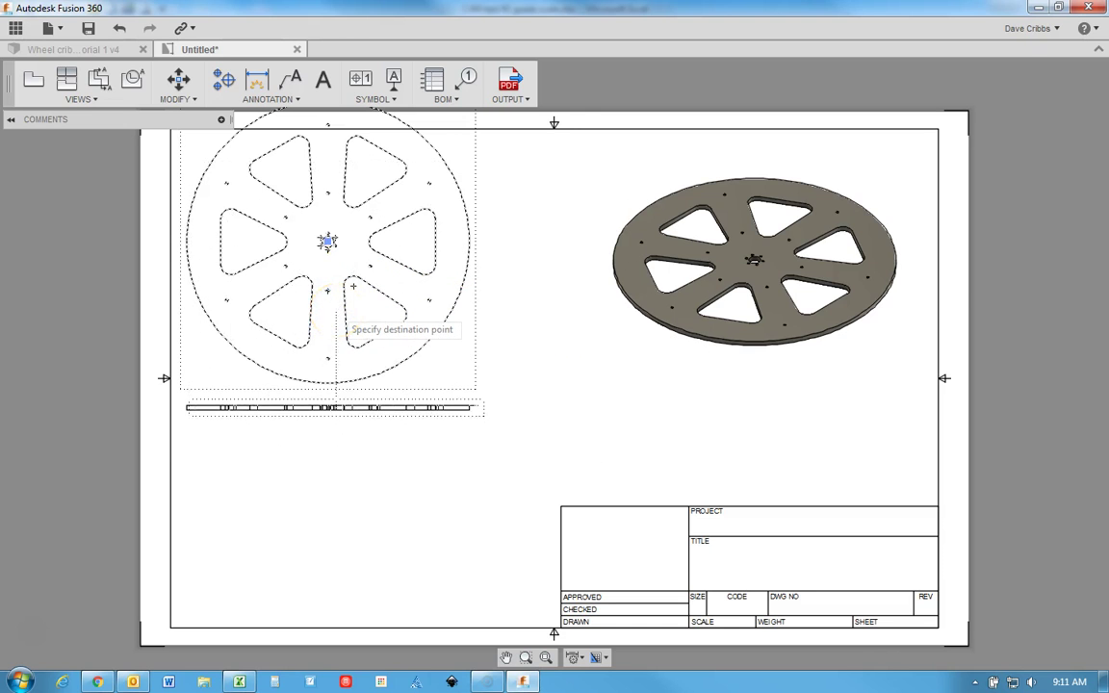
{"action": "left_click", "coordinate": [336, 309]}
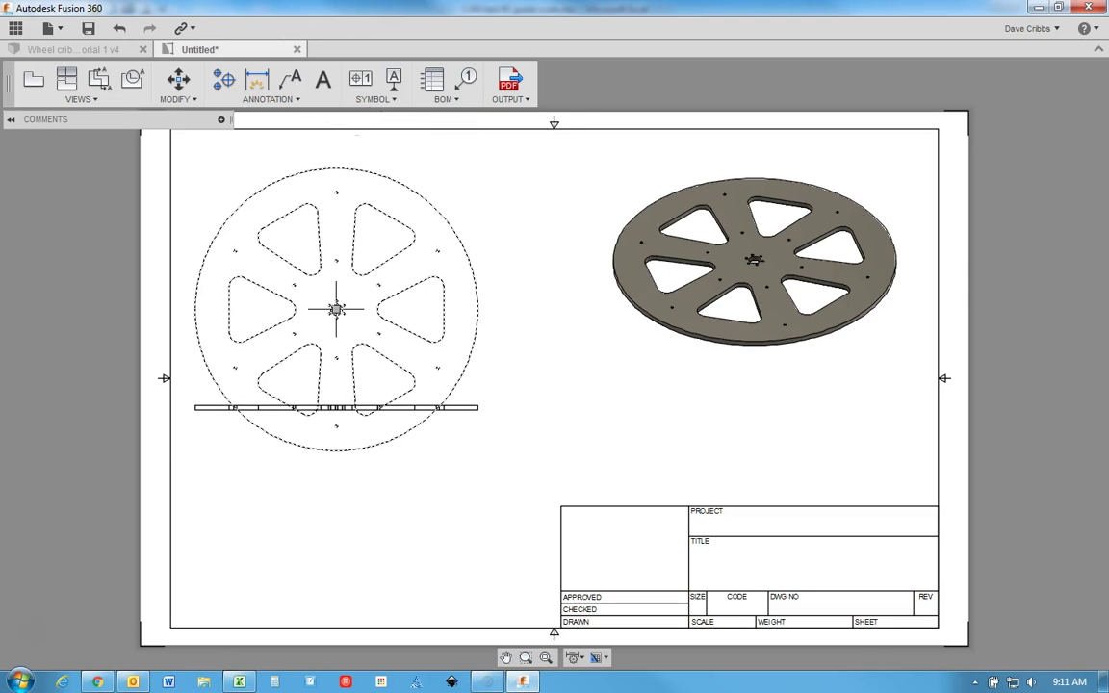
Step: Move the projected edge view straight down, clear of the top view, maintaining its alignment
{"action": "left_click", "coordinate": [457, 410]}
{"action": "left_click", "coordinate": [336, 408]}
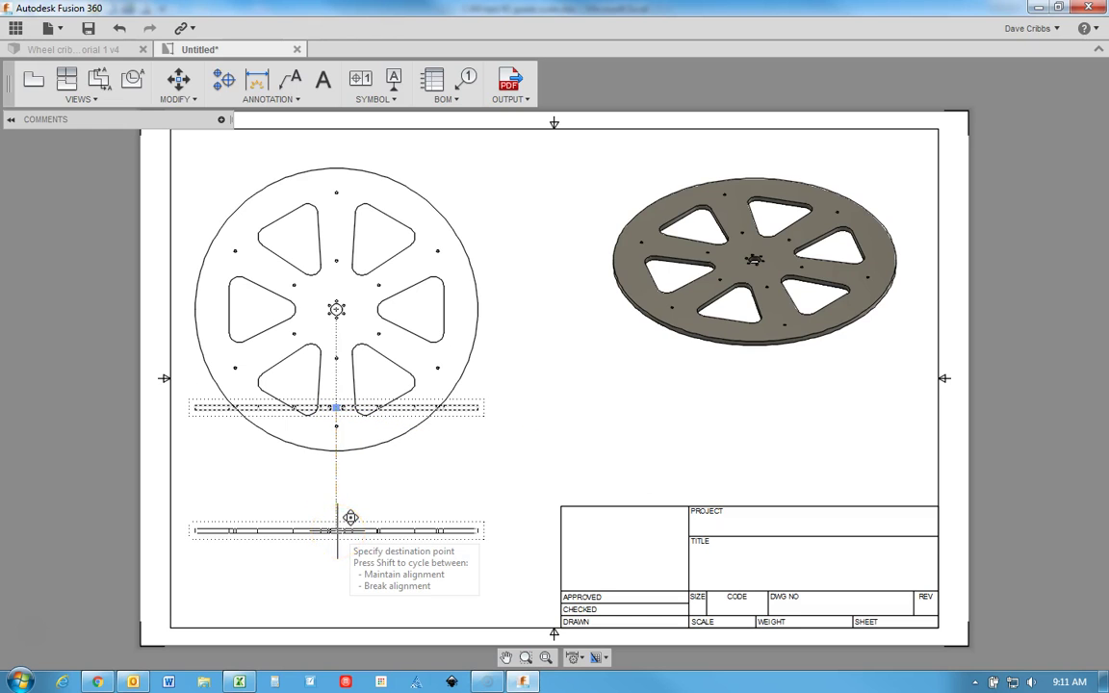
{"action": "left_click", "coordinate": [336, 529]}
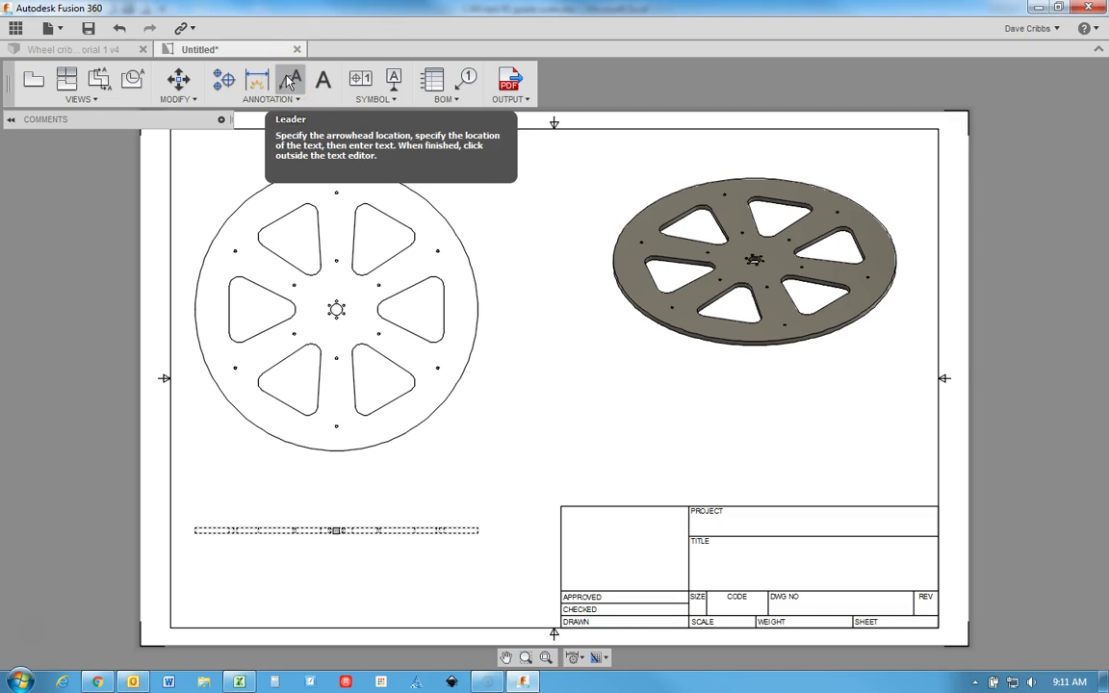
{"action": "left_click", "coordinate": [435, 83]}
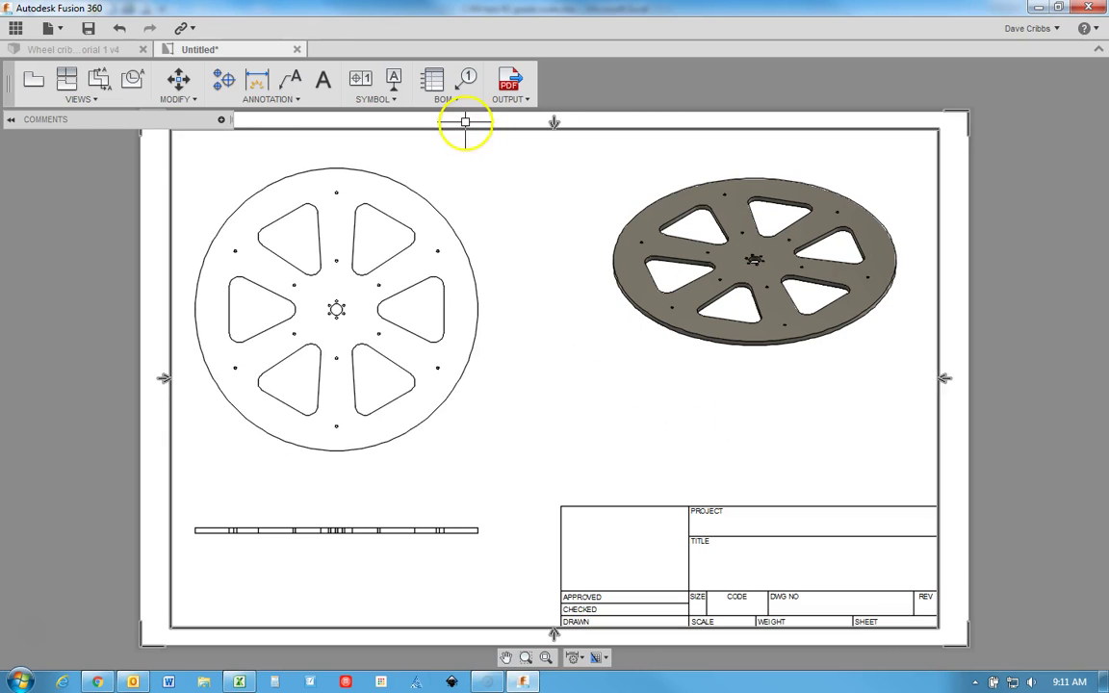
{"action": "left_click", "coordinate": [467, 264]}
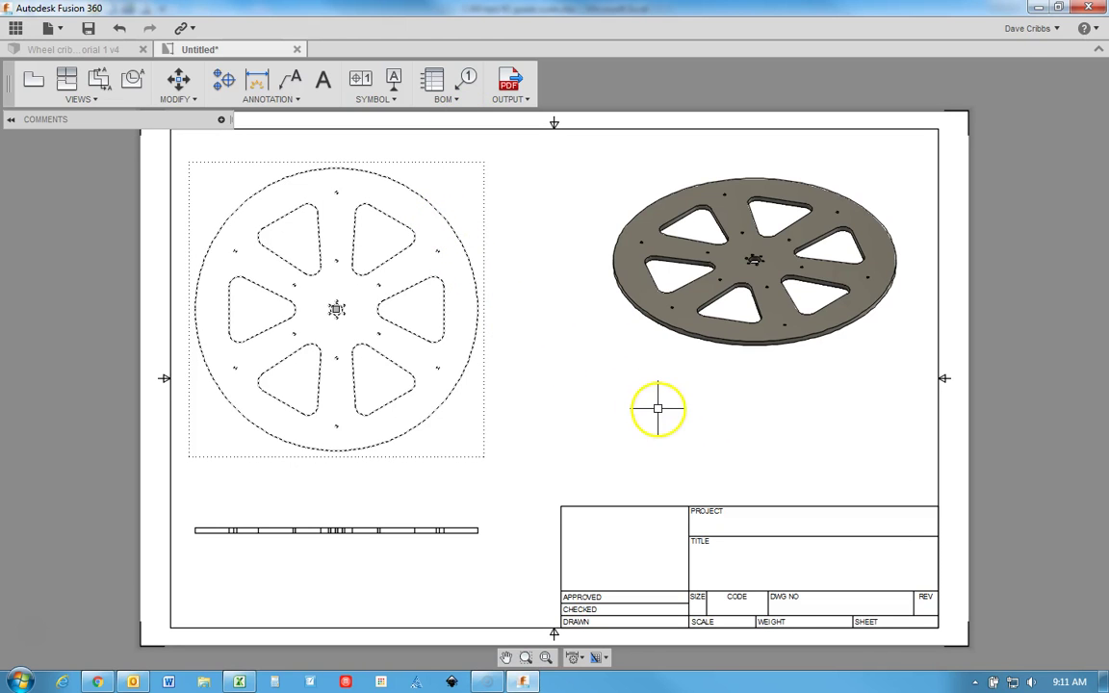
{"action": "left_click", "coordinate": [621, 394]}
{"action": "left_click_drag", "start_coordinate": [605, 385], "coordinate": [867, 475]}
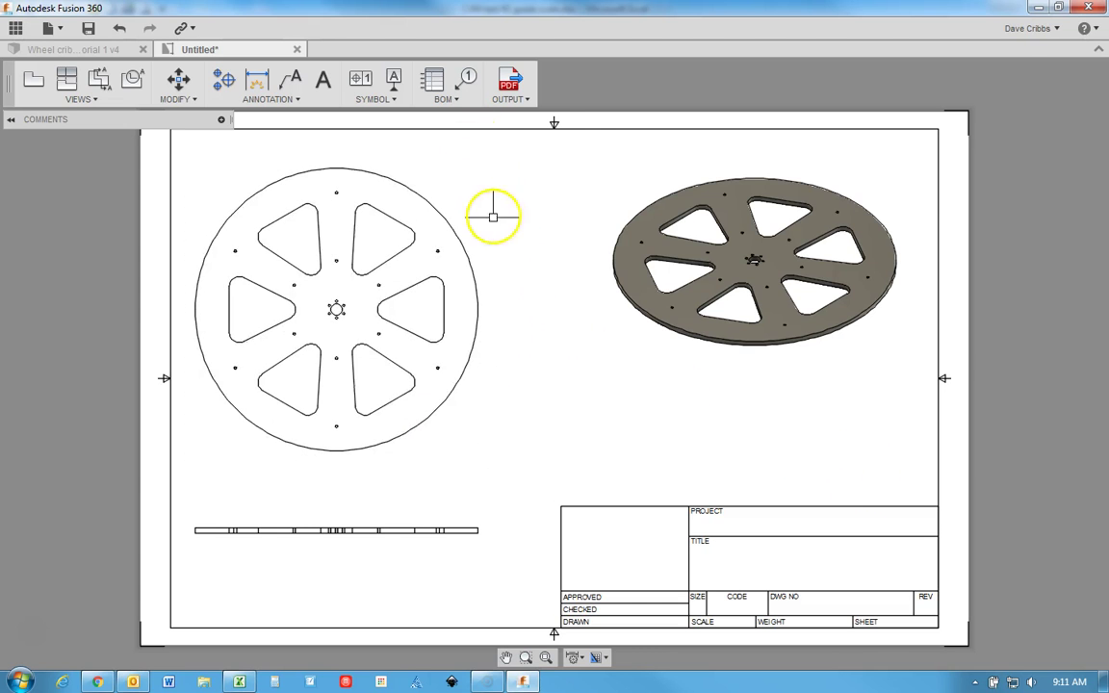
Step: Dimension the wheel's outer diameter in the top view and place the label outside the rim at its upper right
{"action": "left_click", "coordinate": [261, 85]}
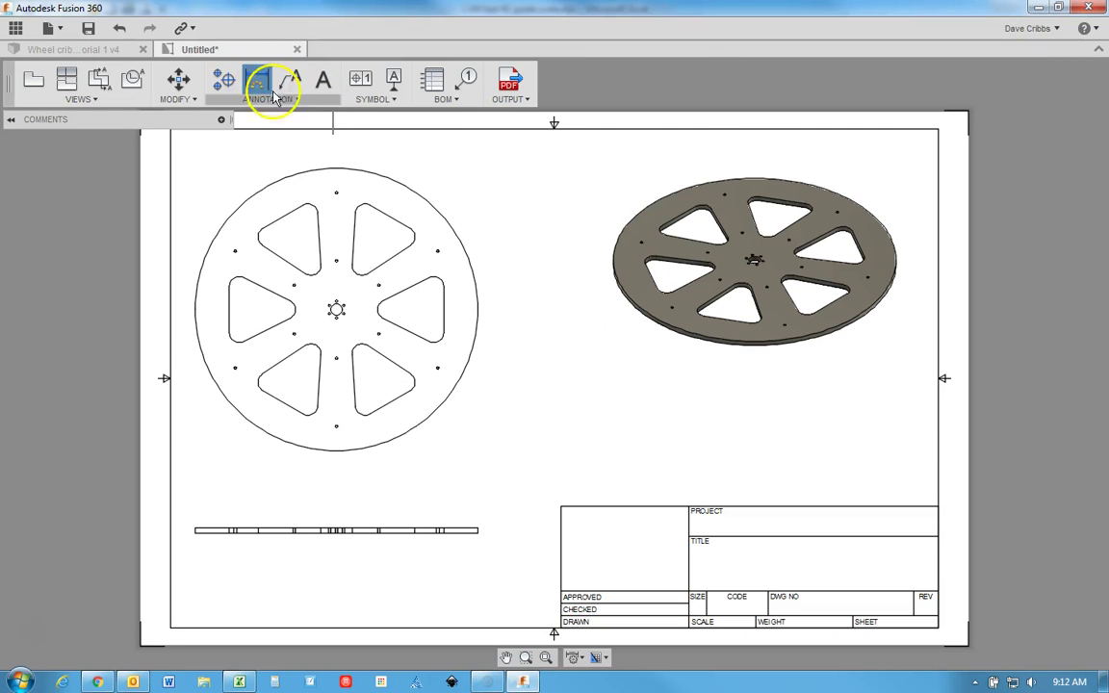
{"action": "left_click", "coordinate": [433, 206]}
{"action": "left_click", "coordinate": [517, 174]}
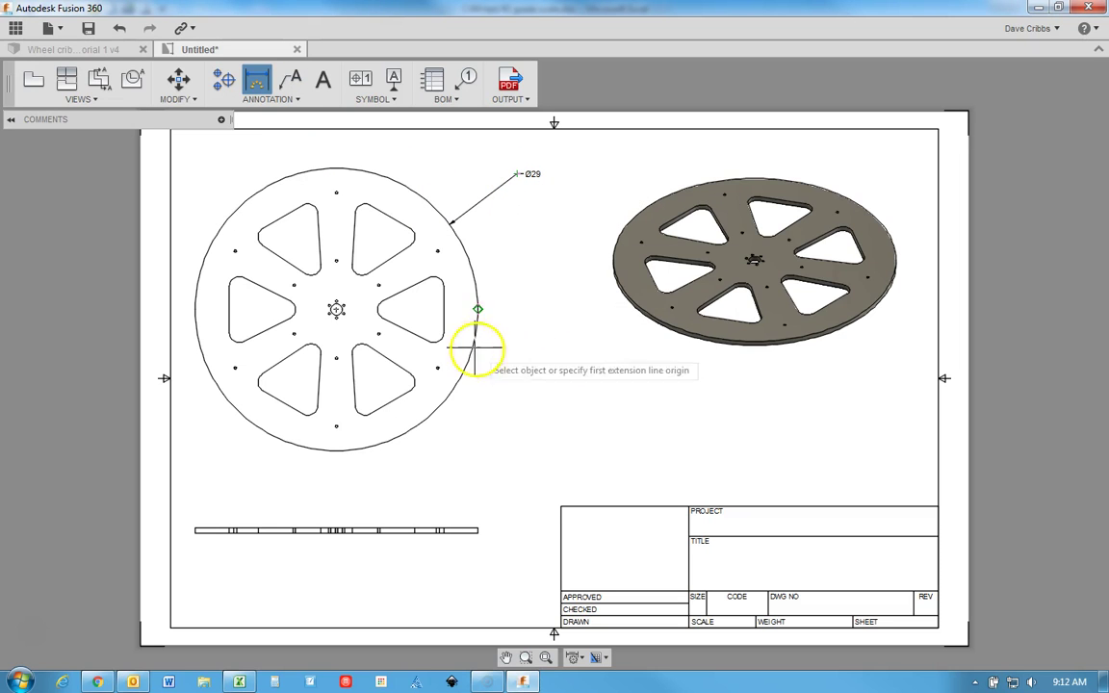
{"action": "scroll", "coordinate": [473, 354], "scroll_direction": "up", "scroll_amount": 3}
{"action": "scroll", "coordinate": [338, 328], "scroll_direction": "up", "scroll_amount": 5}
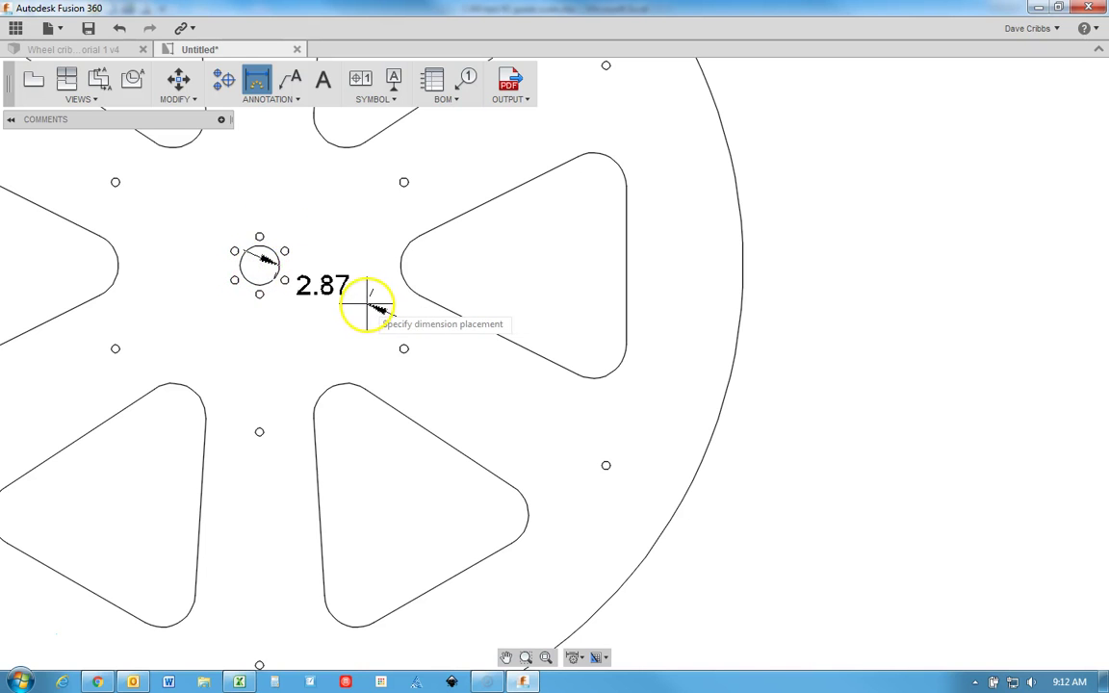
{"action": "right_click", "coordinate": [347, 221]}
{"action": "left_click", "coordinate": [290, 199]}
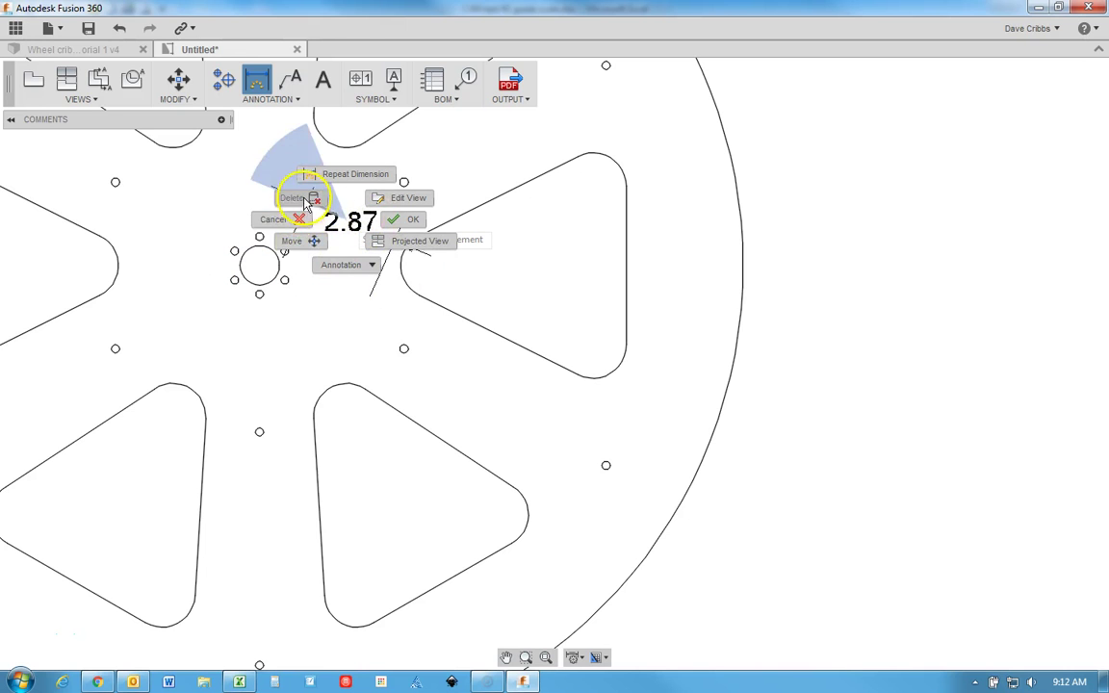
{"action": "left_click", "coordinate": [257, 81]}
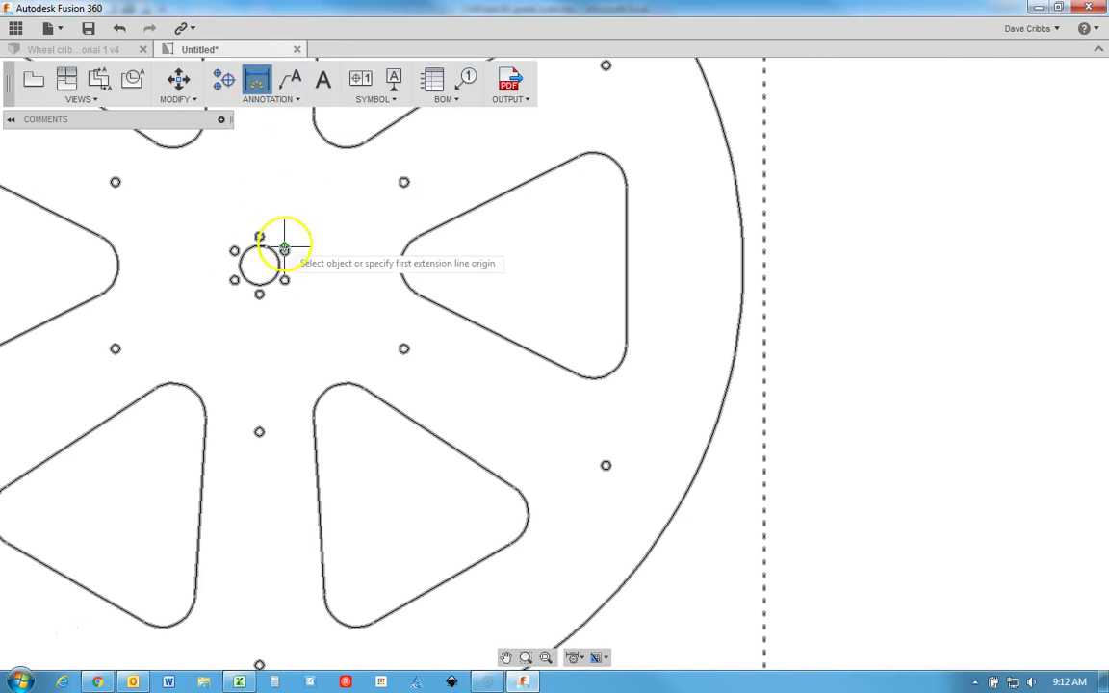
{"action": "left_click", "coordinate": [259, 265]}
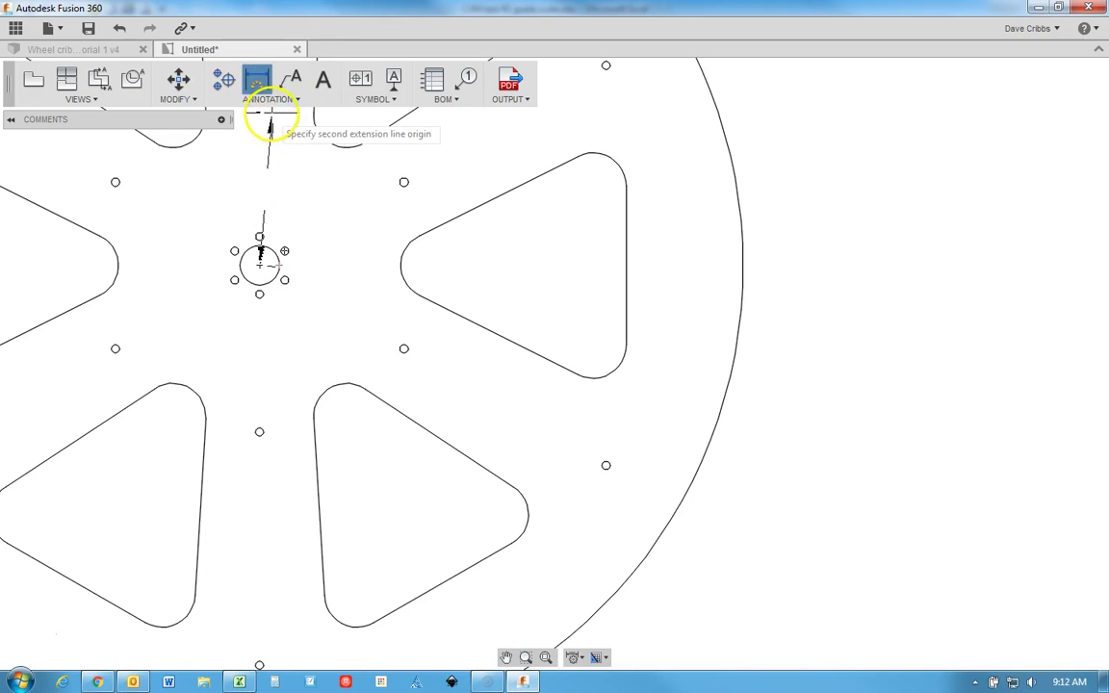
{"action": "right_click", "coordinate": [337, 225]}
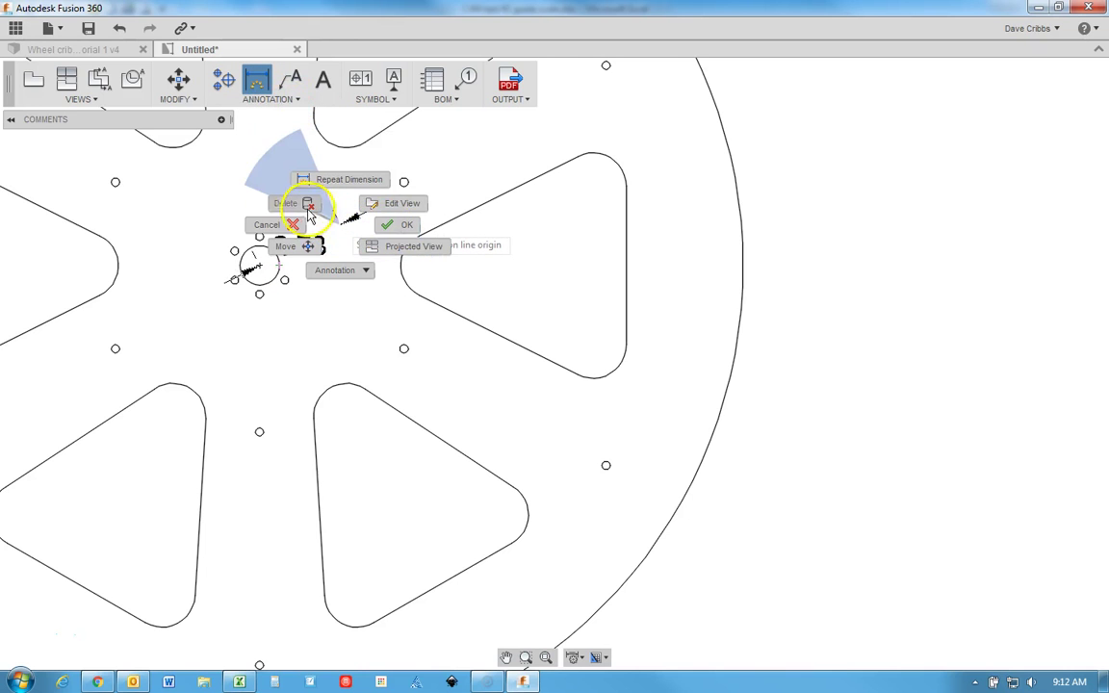
{"action": "left_click", "coordinate": [306, 205]}
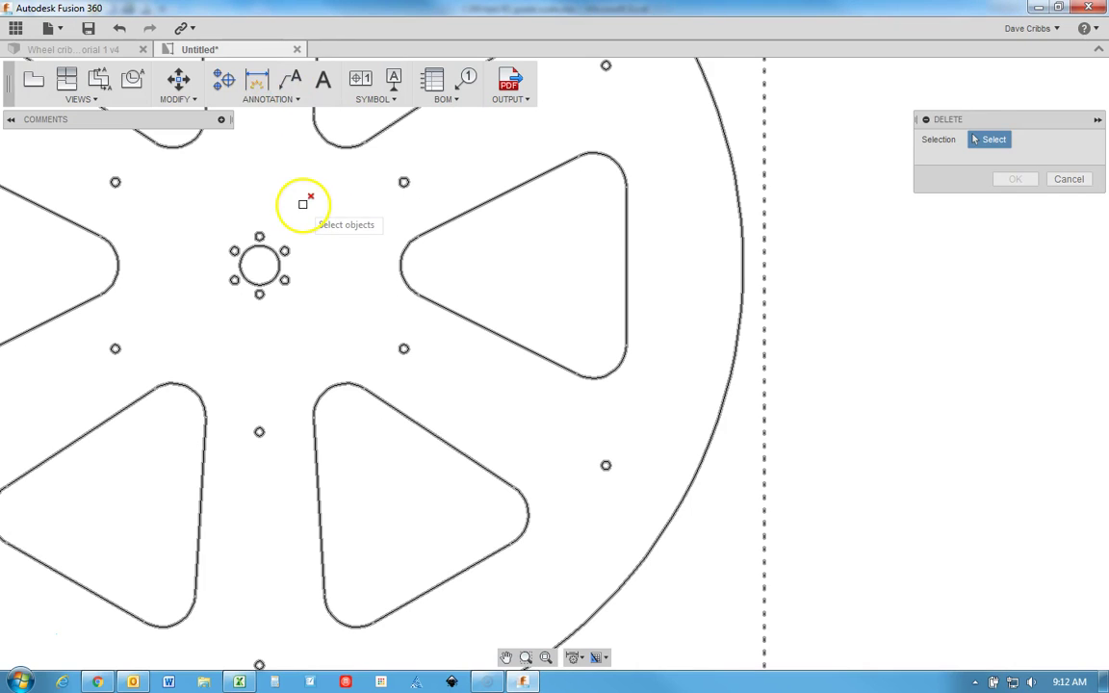
Step: Dimension the diameter of the large centre hole and place the label to its lower right
{"action": "left_click", "coordinate": [258, 86]}
{"action": "scroll", "coordinate": [280, 265], "scroll_direction": "up", "scroll_amount": 5}
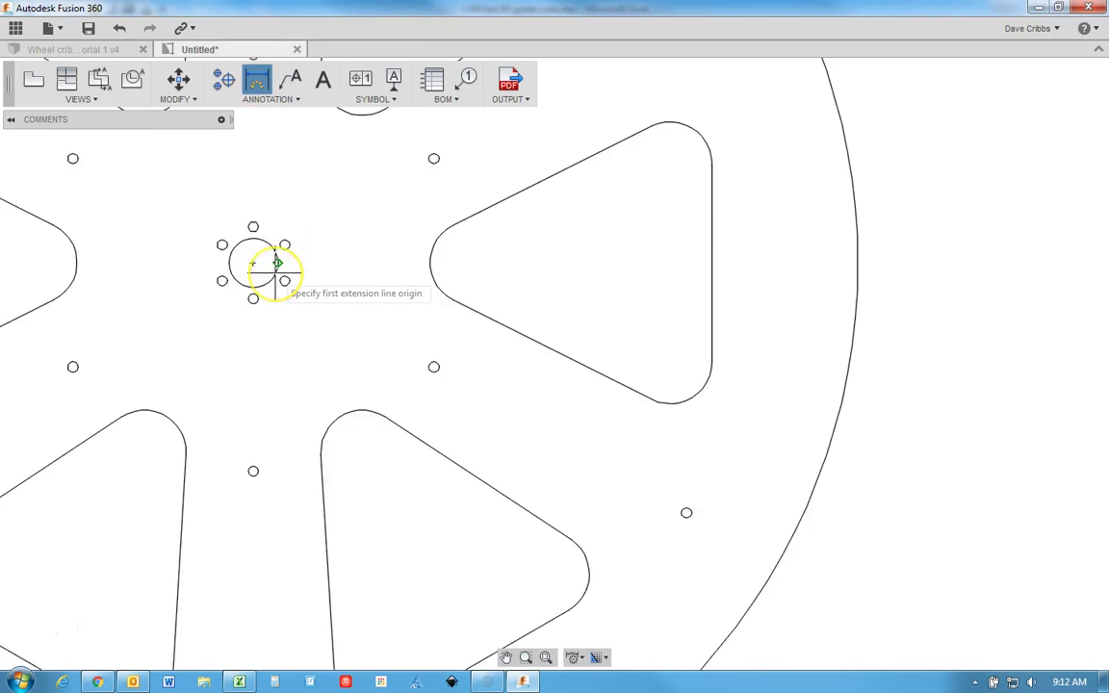
{"action": "scroll", "coordinate": [275, 271], "scroll_direction": "up", "scroll_amount": 1}
{"action": "left_click", "coordinate": [267, 252]}
{"action": "key", "text": "Escape"}
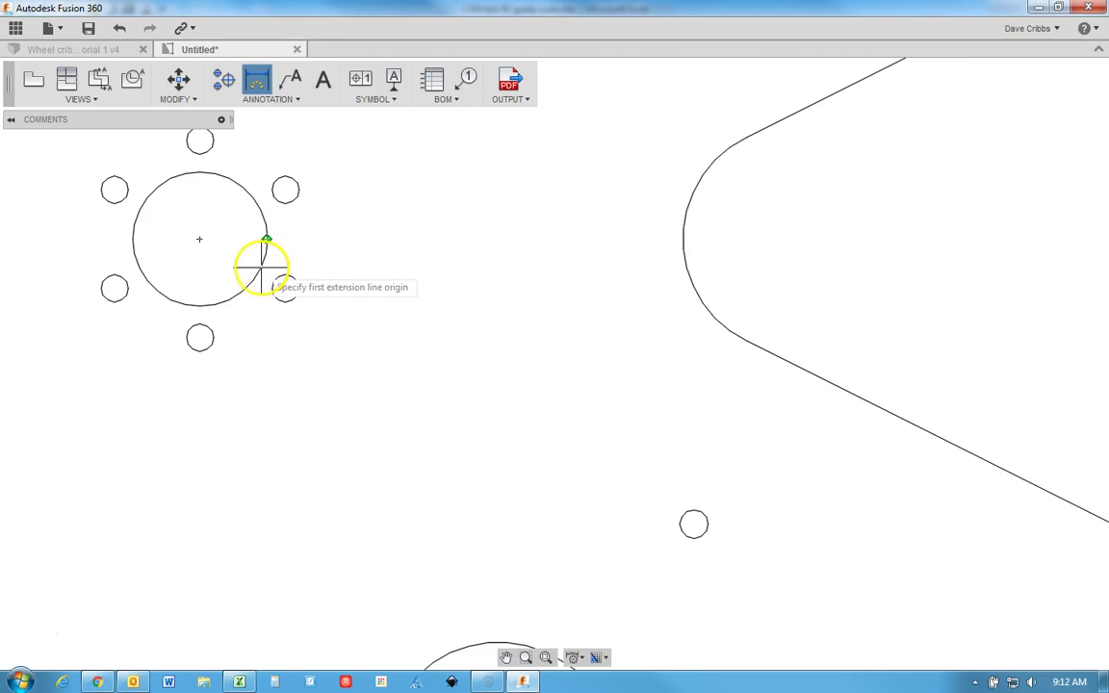
{"action": "left_click", "coordinate": [252, 284]}
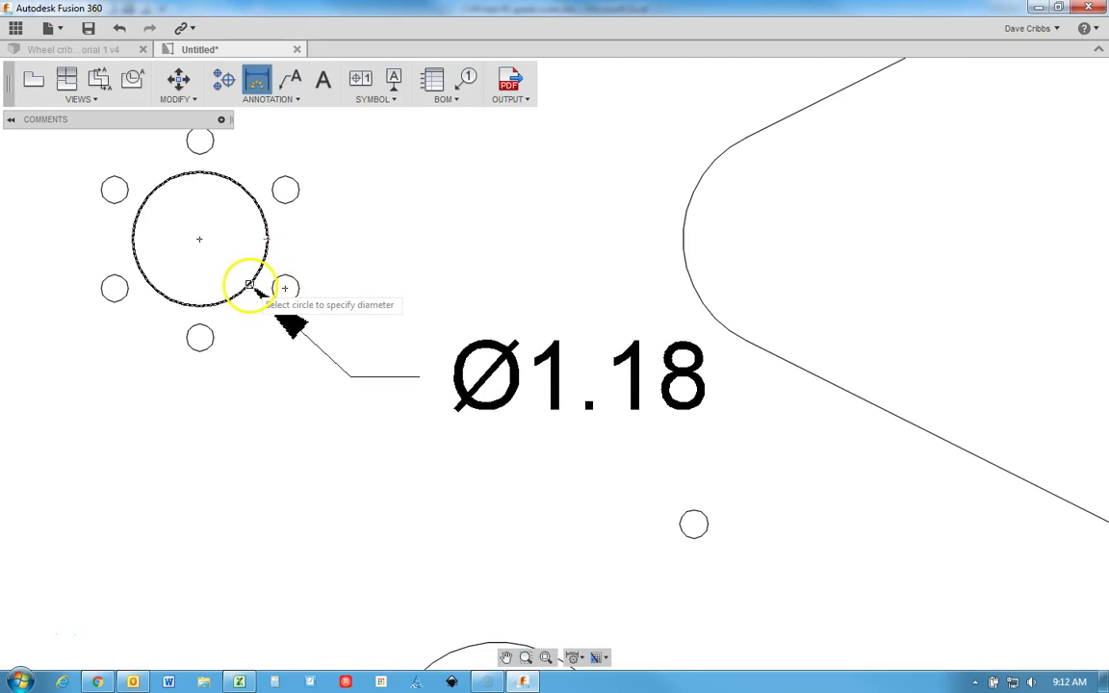
{"action": "left_click", "coordinate": [249, 287]}
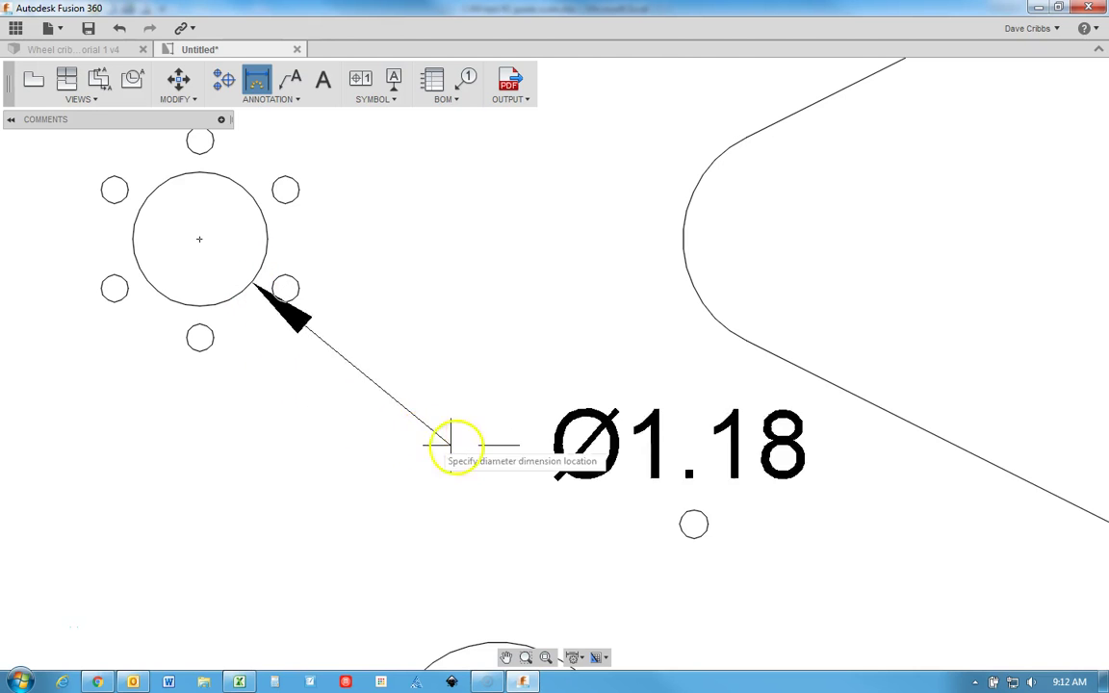
{"action": "left_click", "coordinate": [399, 425]}
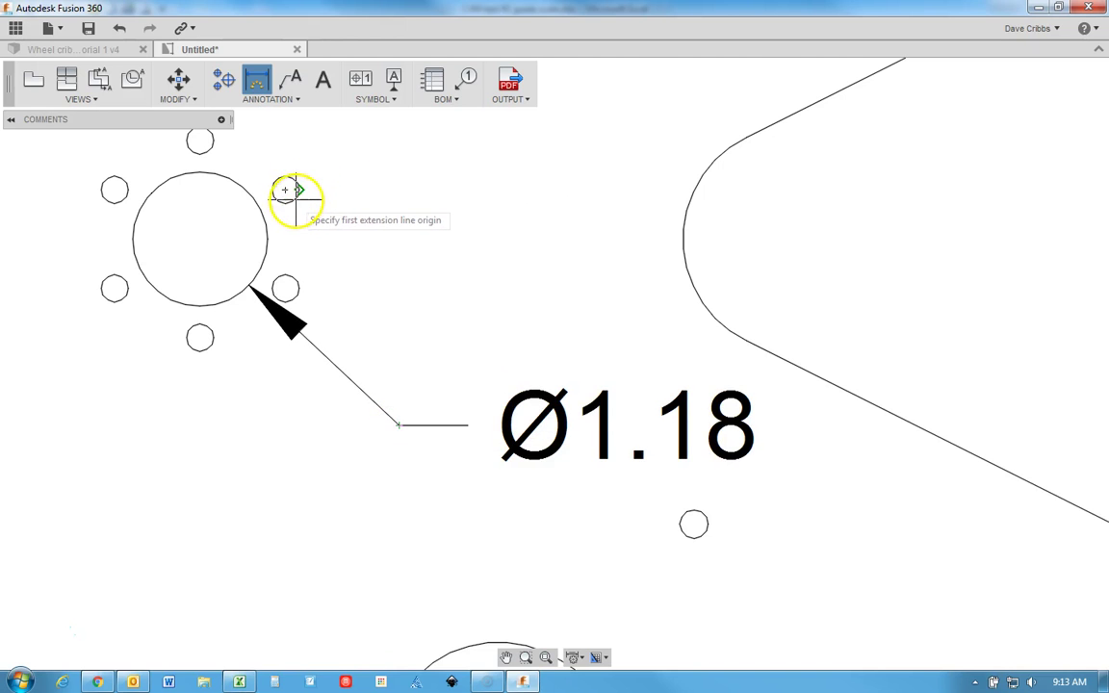
Step: Dimension the diameter of the upper-right small bolt hole around the centre and place the label above right of it
{"action": "scroll", "coordinate": [295, 191], "scroll_direction": "up", "scroll_amount": 8}
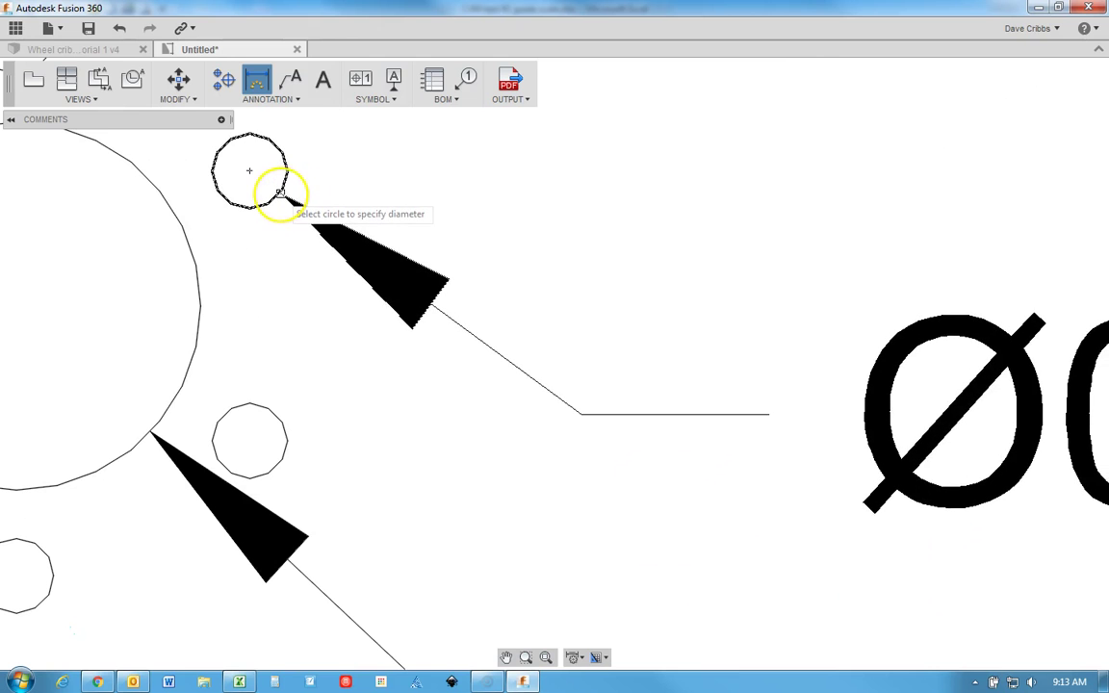
{"action": "scroll", "coordinate": [354, 186], "scroll_direction": "up", "scroll_amount": 4}
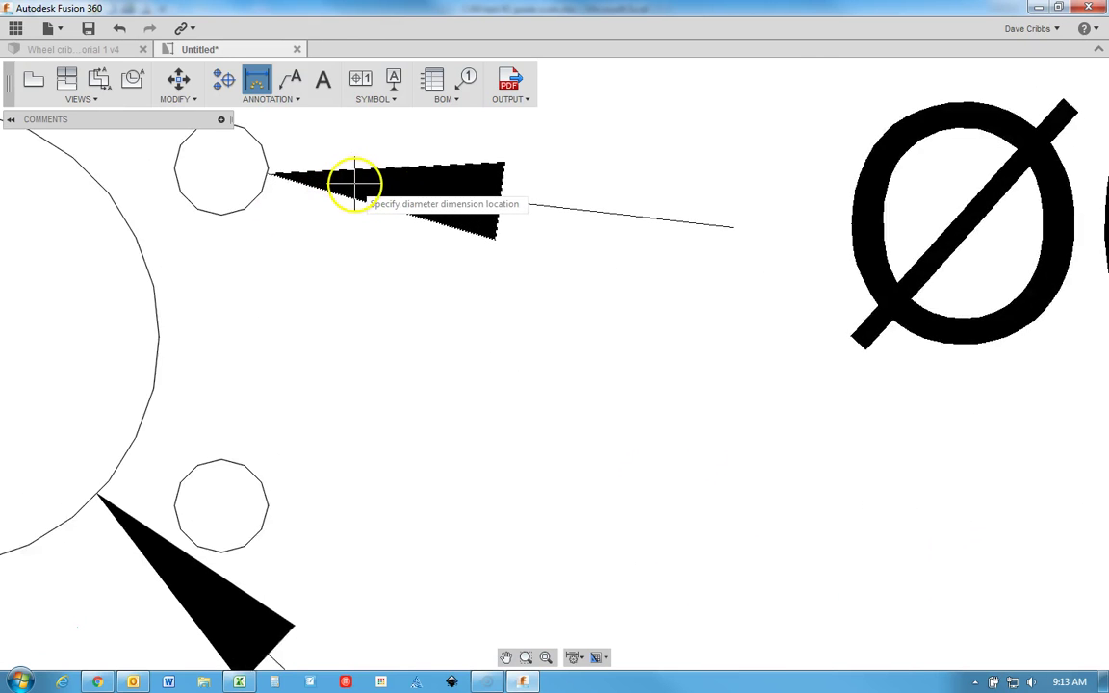
{"action": "scroll", "coordinate": [292, 257], "scroll_direction": "down", "scroll_amount": 13}
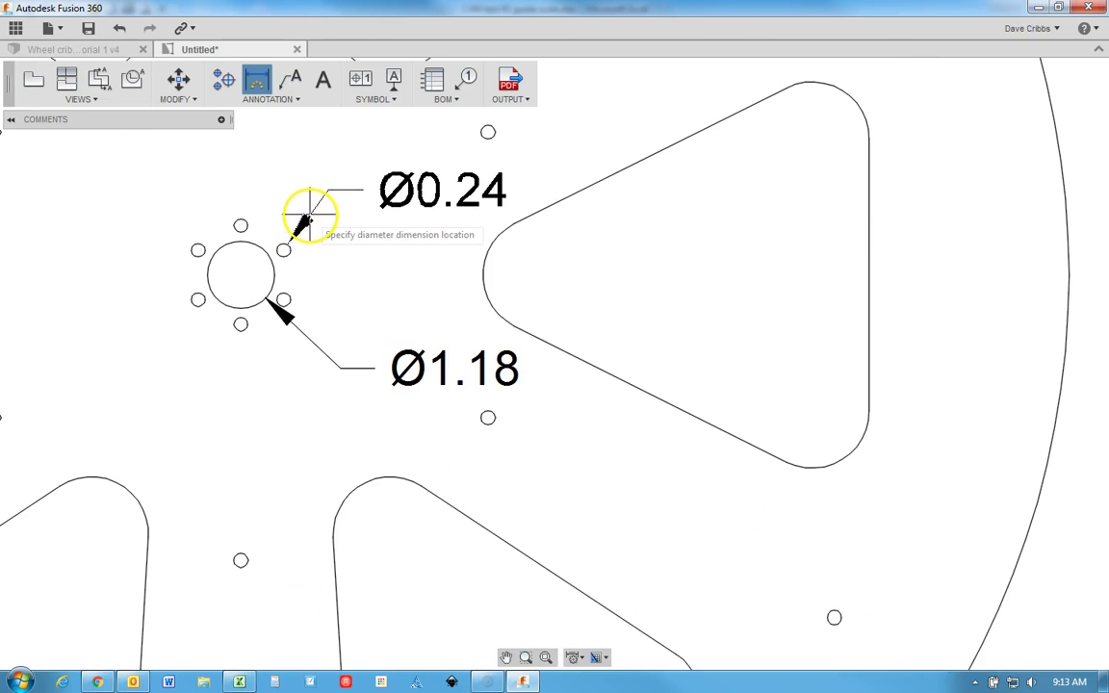
{"action": "left_click", "coordinate": [308, 215]}
{"action": "scroll", "coordinate": [381, 256], "scroll_direction": "down", "scroll_amount": 4}
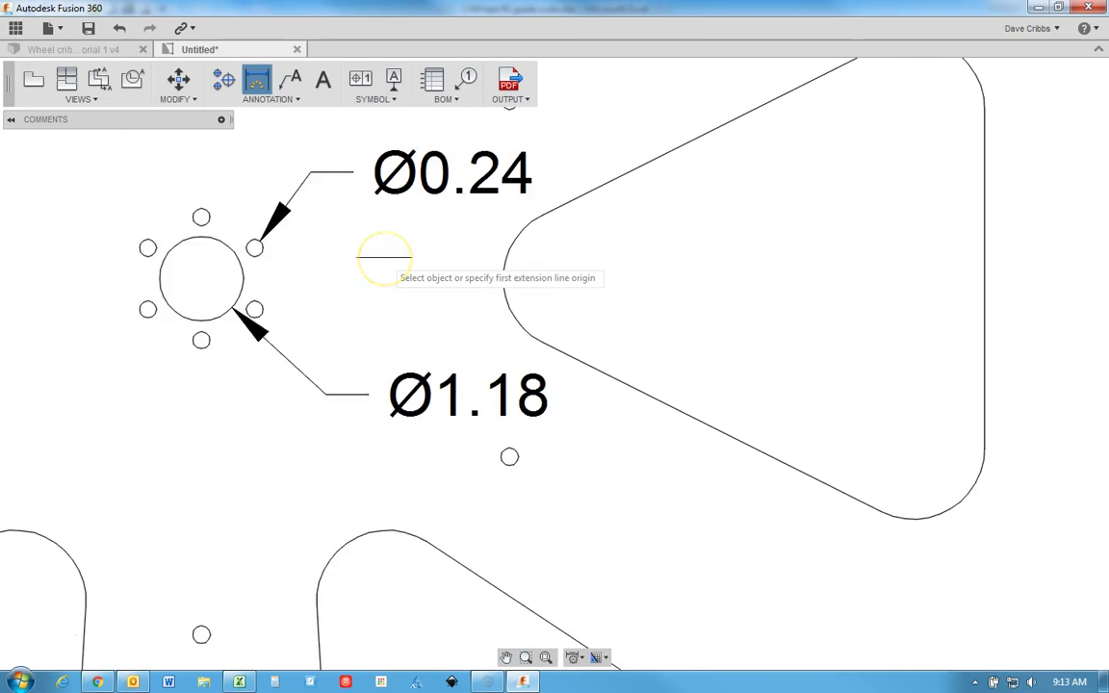
Step: Dimension the vertical distance from the wheel's centre to the inner-ring hole directly above it, placing the dimension left of the holes
{"action": "scroll", "coordinate": [384, 257], "scroll_direction": "down", "scroll_amount": 8}
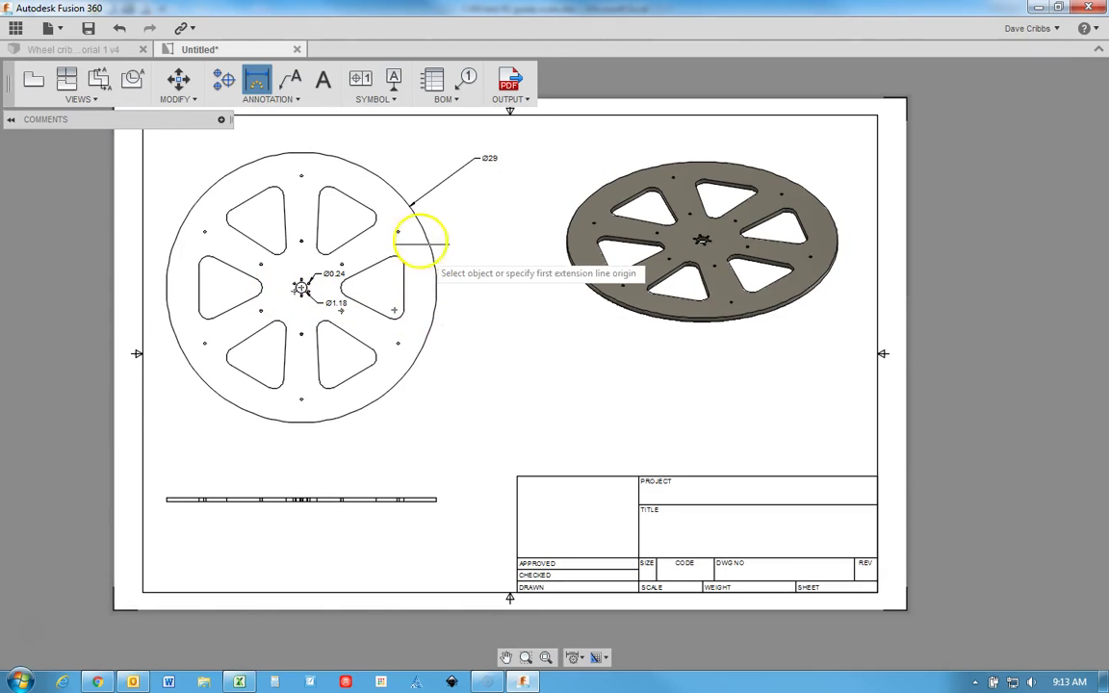
{"action": "scroll", "coordinate": [286, 248], "scroll_direction": "up", "scroll_amount": 9}
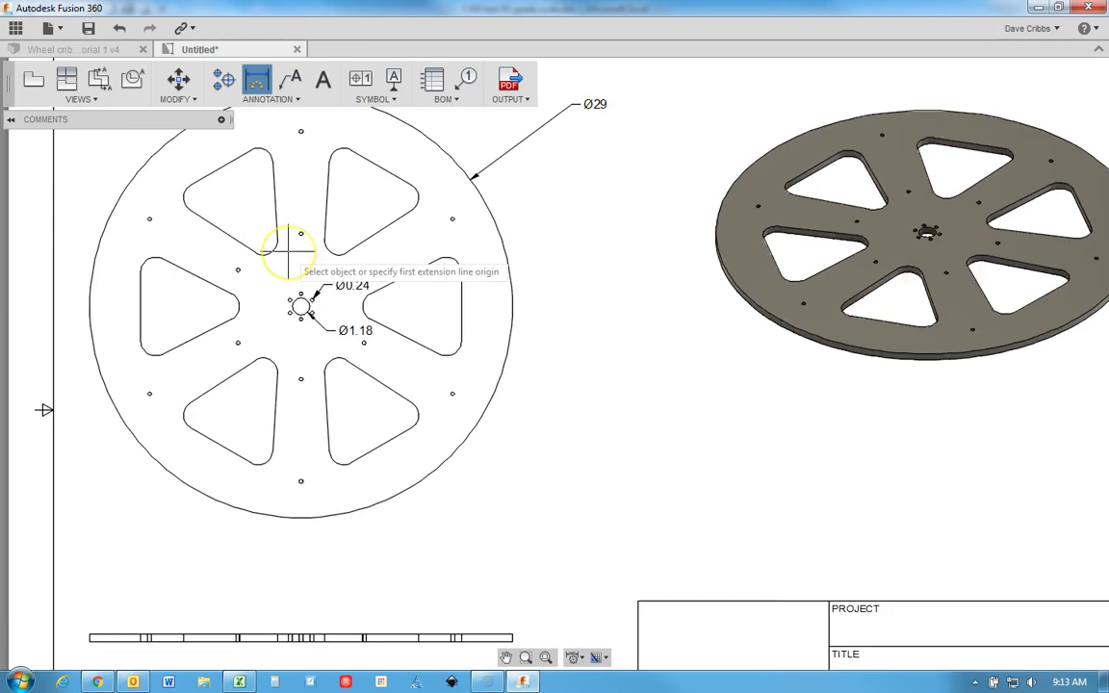
{"action": "scroll", "coordinate": [288, 250], "scroll_direction": "up", "scroll_amount": 5}
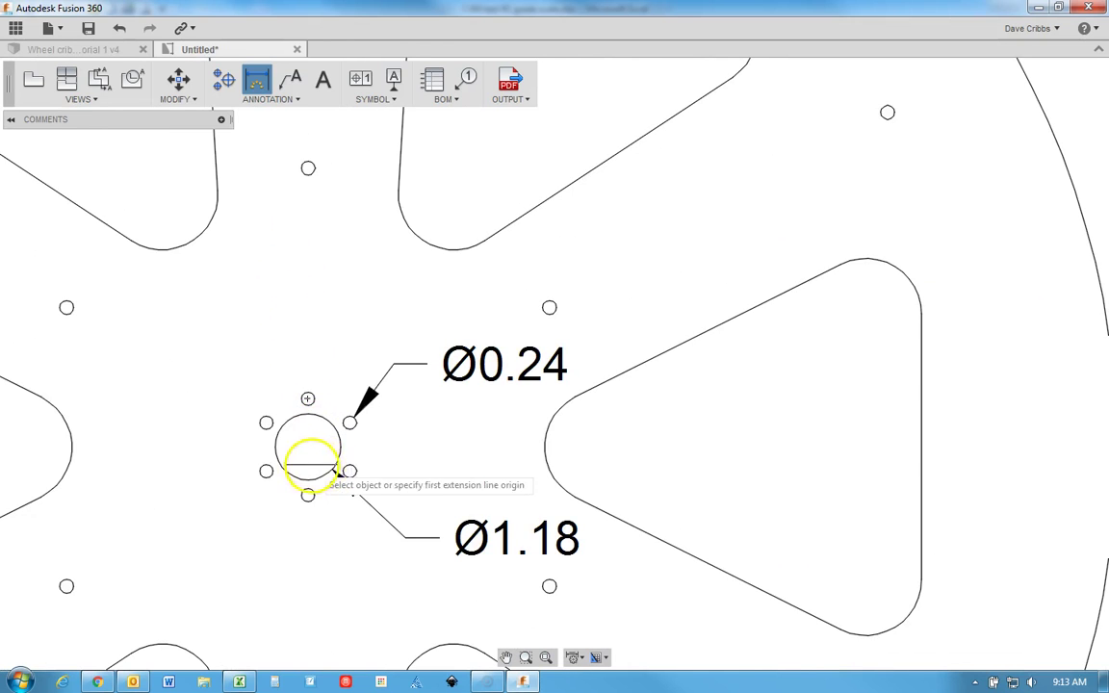
{"action": "scroll", "coordinate": [308, 448], "scroll_direction": "up", "scroll_amount": 4}
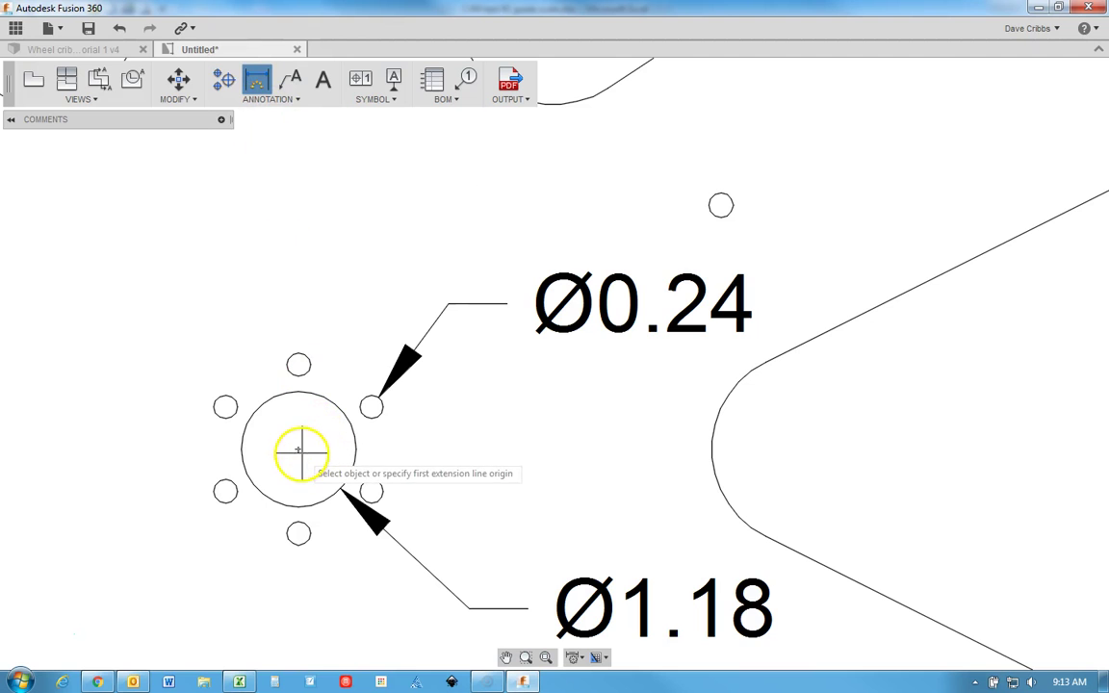
{"action": "left_click", "coordinate": [298, 449]}
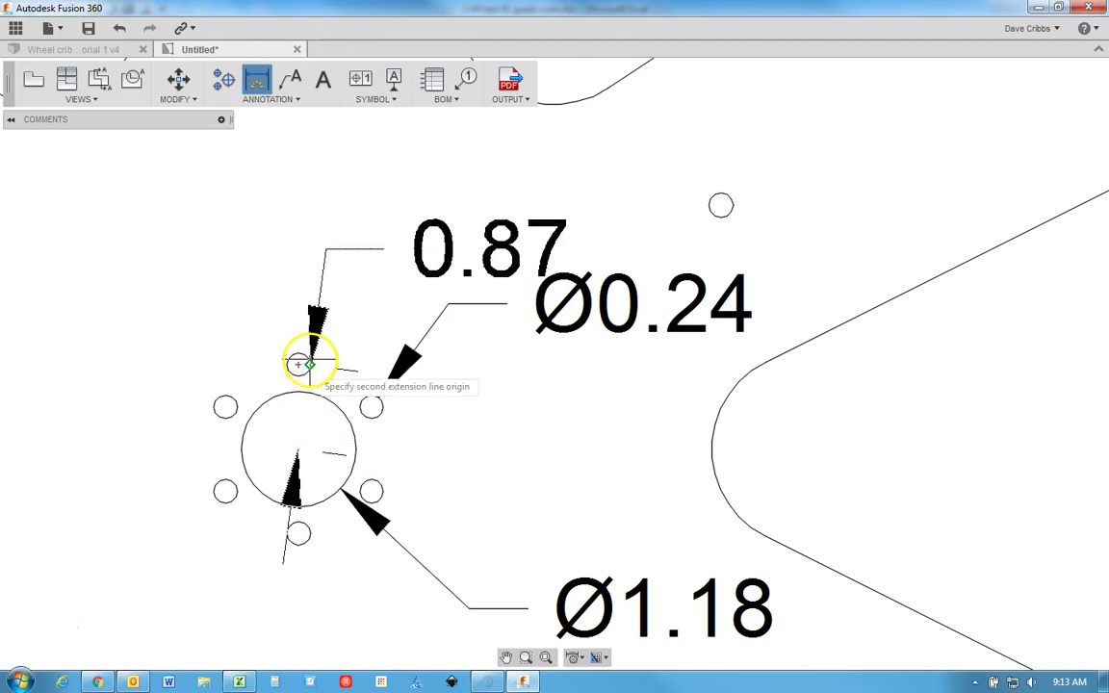
{"action": "scroll", "coordinate": [308, 342], "scroll_direction": "up", "scroll_amount": 4}
{"action": "scroll", "coordinate": [309, 339], "scroll_direction": "down", "scroll_amount": 10}
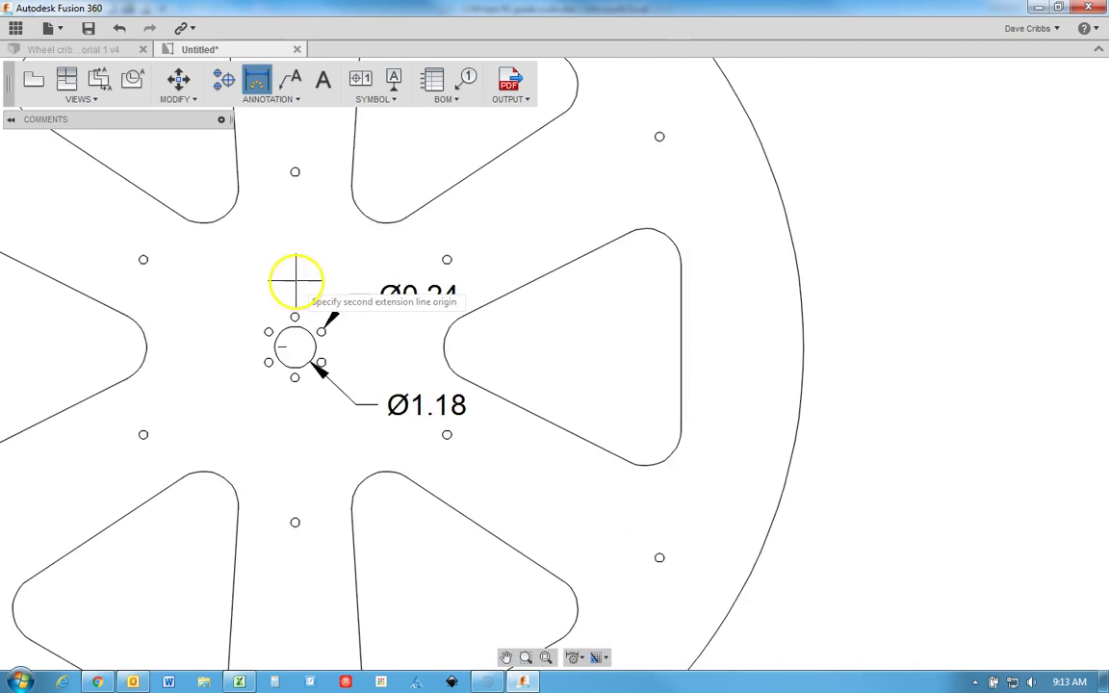
{"action": "scroll", "coordinate": [288, 186], "scroll_direction": "up", "scroll_amount": 8}
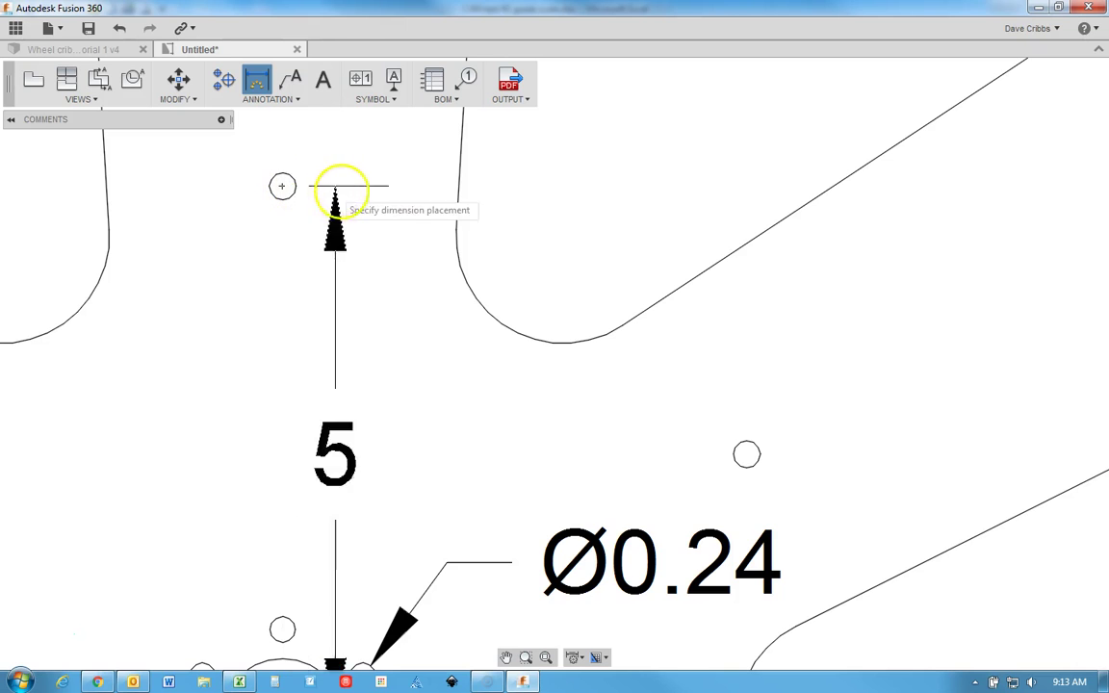
{"action": "left_click", "coordinate": [192, 186]}
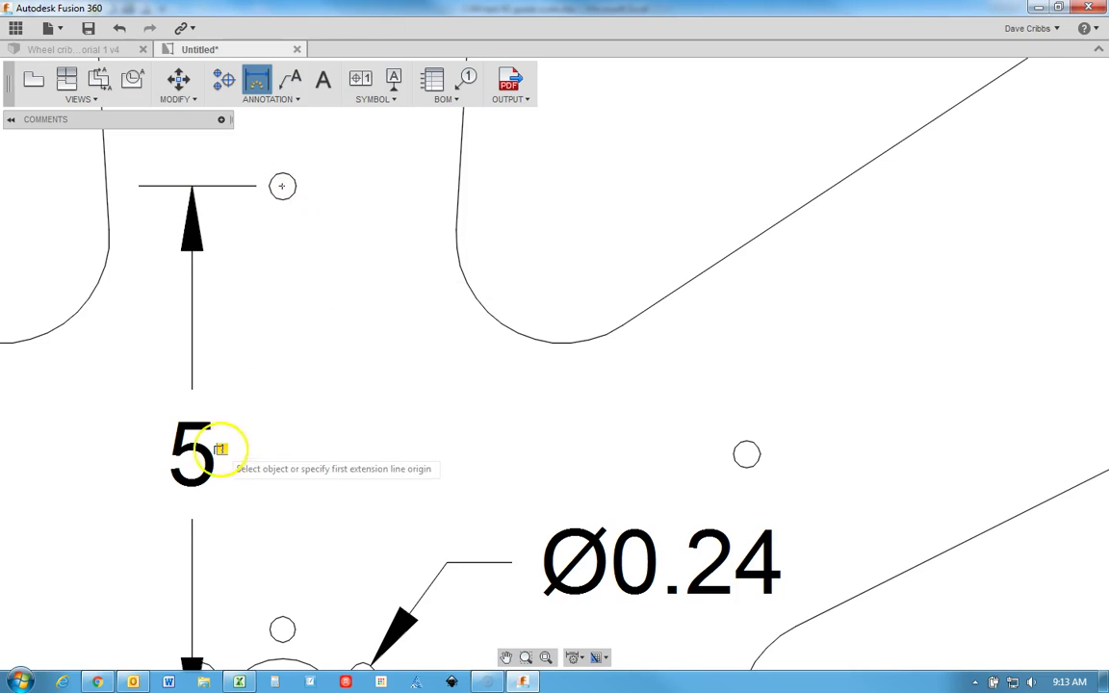
Step: Examine the vertical hole-position dimension's warning marker and its attachment points at the wheel centre and upper hole
{"action": "scroll", "coordinate": [220, 451], "scroll_direction": "up", "scroll_amount": 2}
{"action": "scroll", "coordinate": [220, 450], "scroll_direction": "down", "scroll_amount": 6}
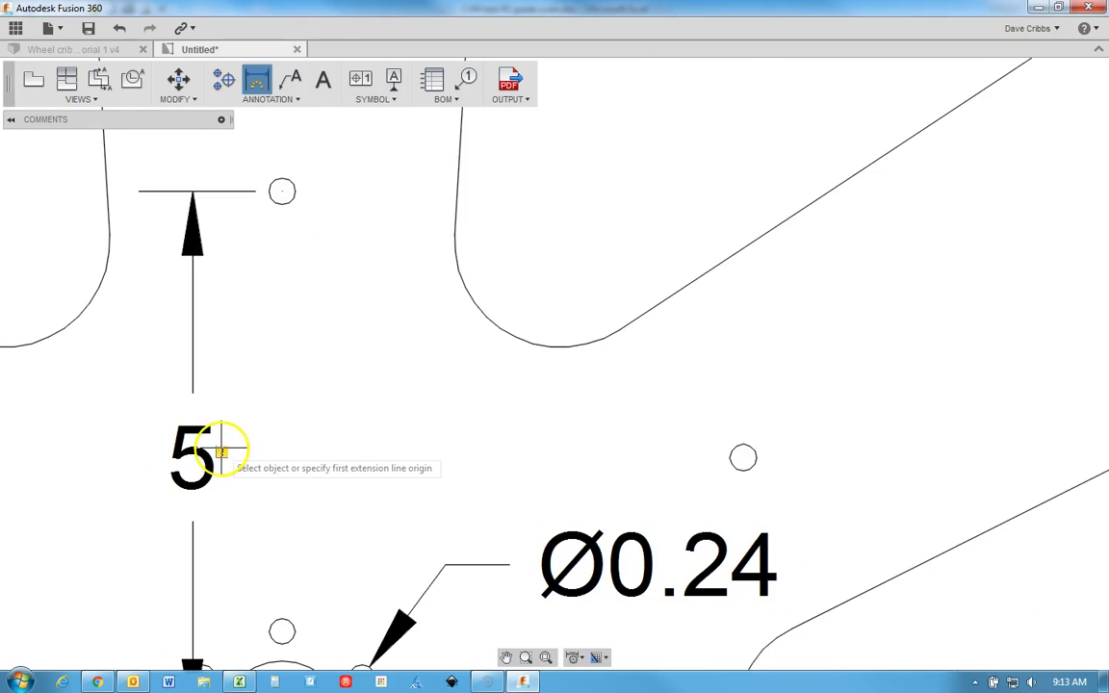
{"action": "scroll", "coordinate": [237, 486], "scroll_direction": "down", "scroll_amount": 3}
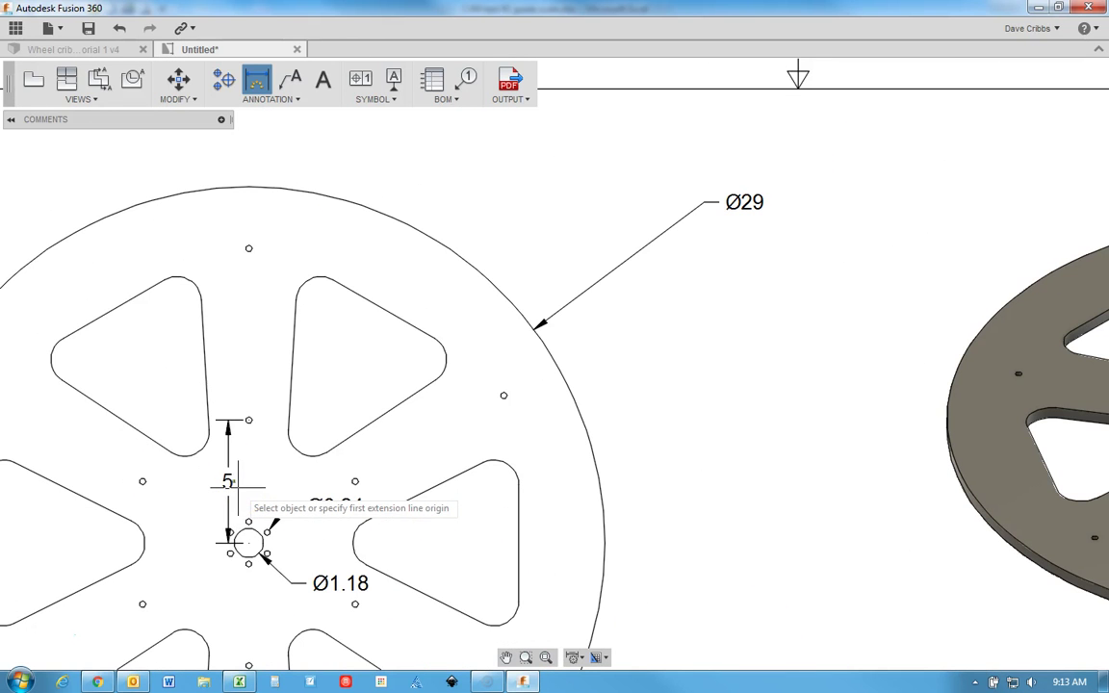
{"action": "scroll", "coordinate": [262, 544], "scroll_direction": "up", "scroll_amount": 10}
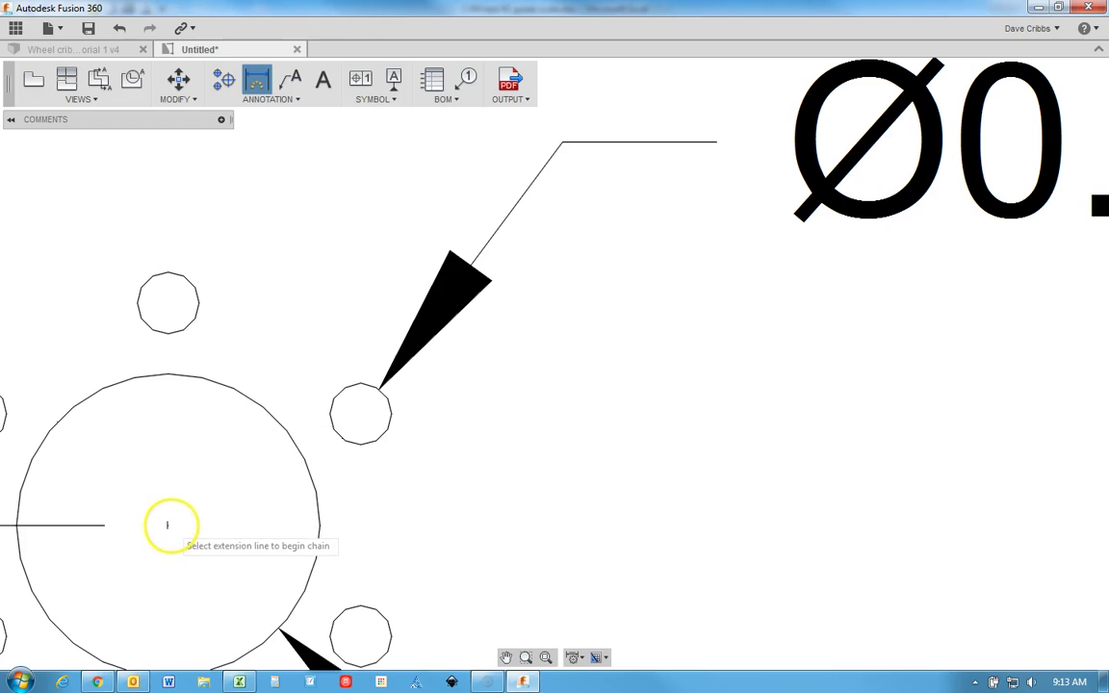
{"action": "scroll", "coordinate": [169, 525], "scroll_direction": "up", "scroll_amount": 4}
{"action": "scroll", "coordinate": [164, 527], "scroll_direction": "up", "scroll_amount": 2}
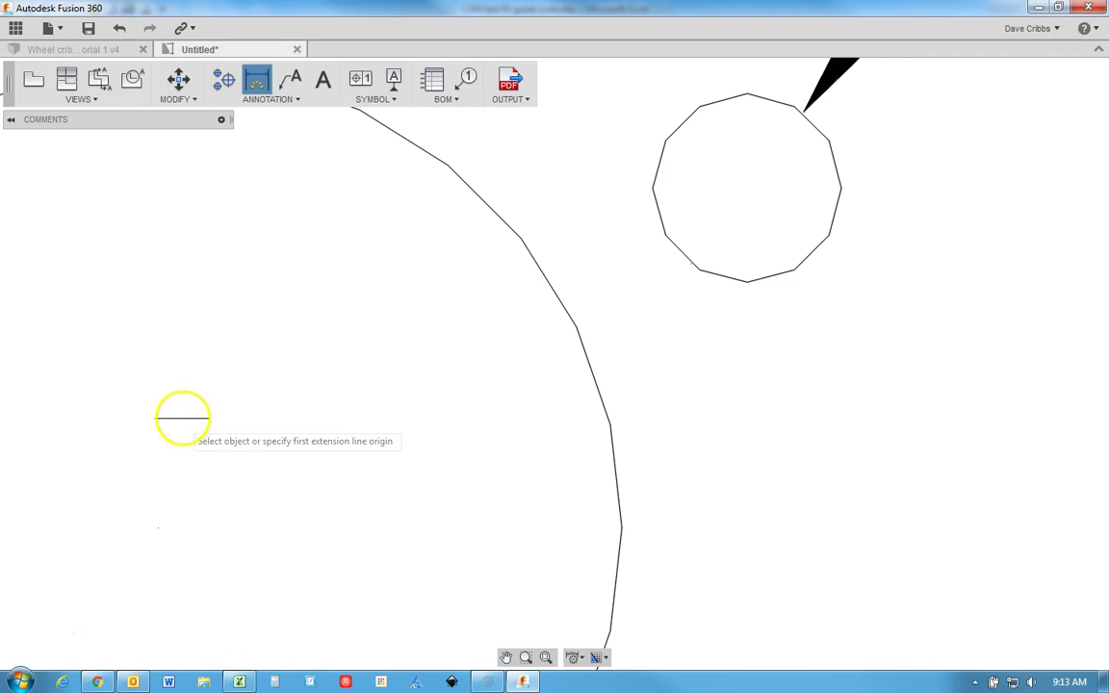
{"action": "scroll", "coordinate": [185, 408], "scroll_direction": "up", "scroll_amount": 3}
{"action": "scroll", "coordinate": [186, 410], "scroll_direction": "down", "scroll_amount": 2}
{"action": "scroll", "coordinate": [188, 404], "scroll_direction": "down", "scroll_amount": 8}
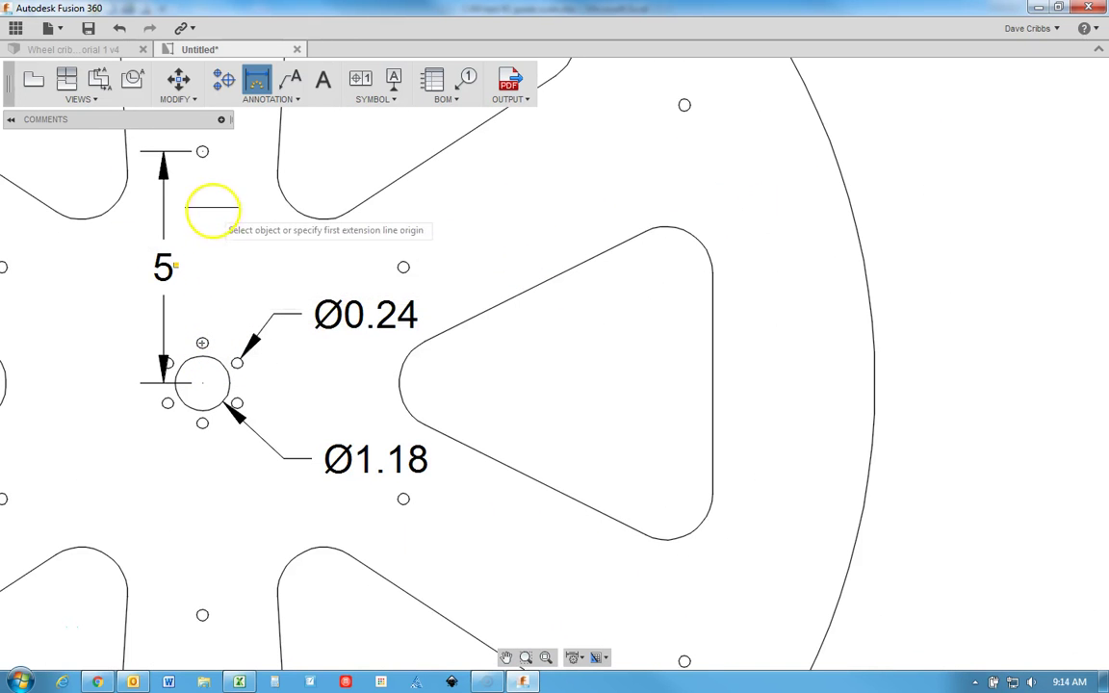
{"action": "scroll", "coordinate": [210, 159], "scroll_direction": "down", "scroll_amount": 4}
{"action": "scroll", "coordinate": [221, 159], "scroll_direction": "up", "scroll_amount": 1}
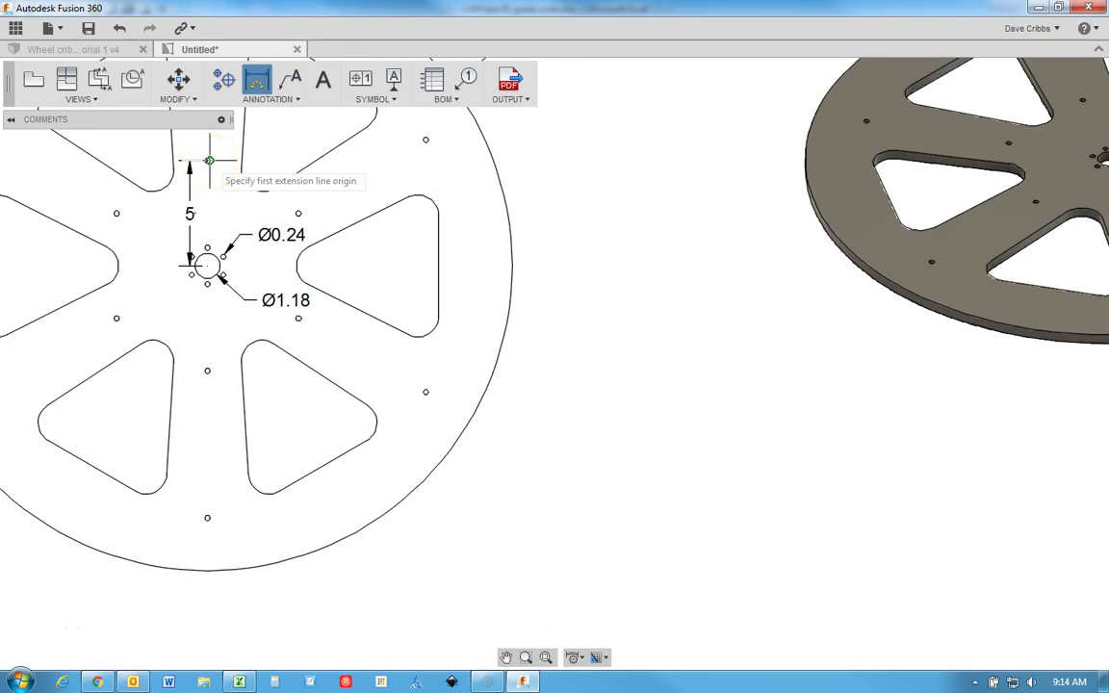
Step: Reassociate the flagged vertical inner-hole dimension with the wheel's centre and the inner-ring hole directly above it
{"action": "left_click", "coordinate": [227, 157]}
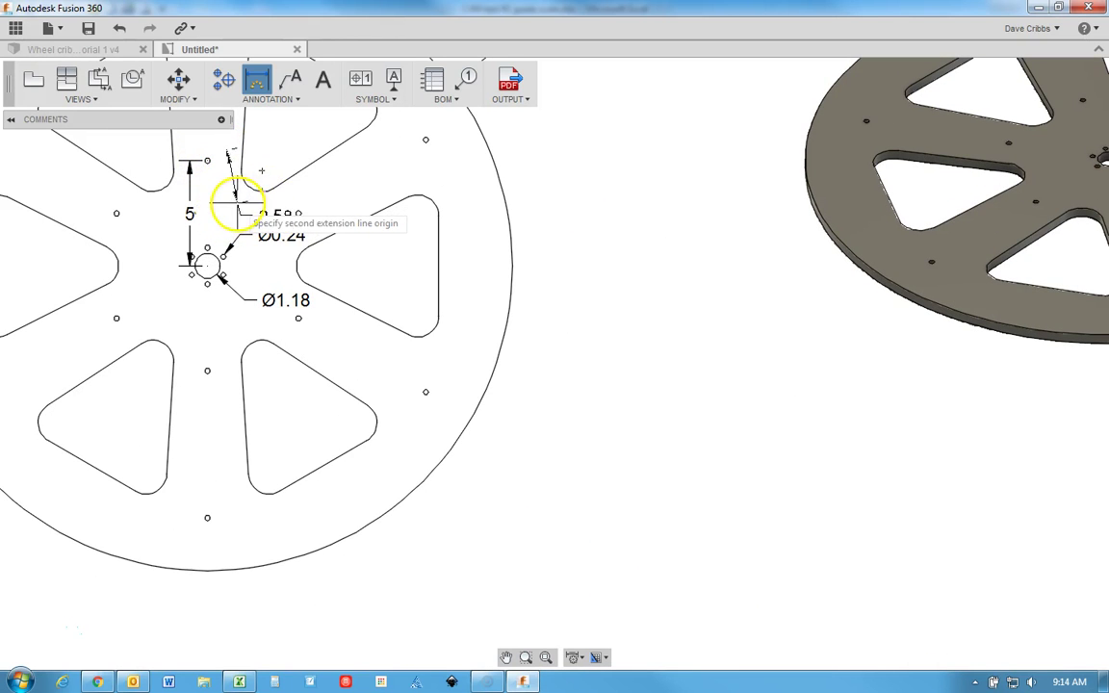
{"action": "right_click", "coordinate": [231, 203]}
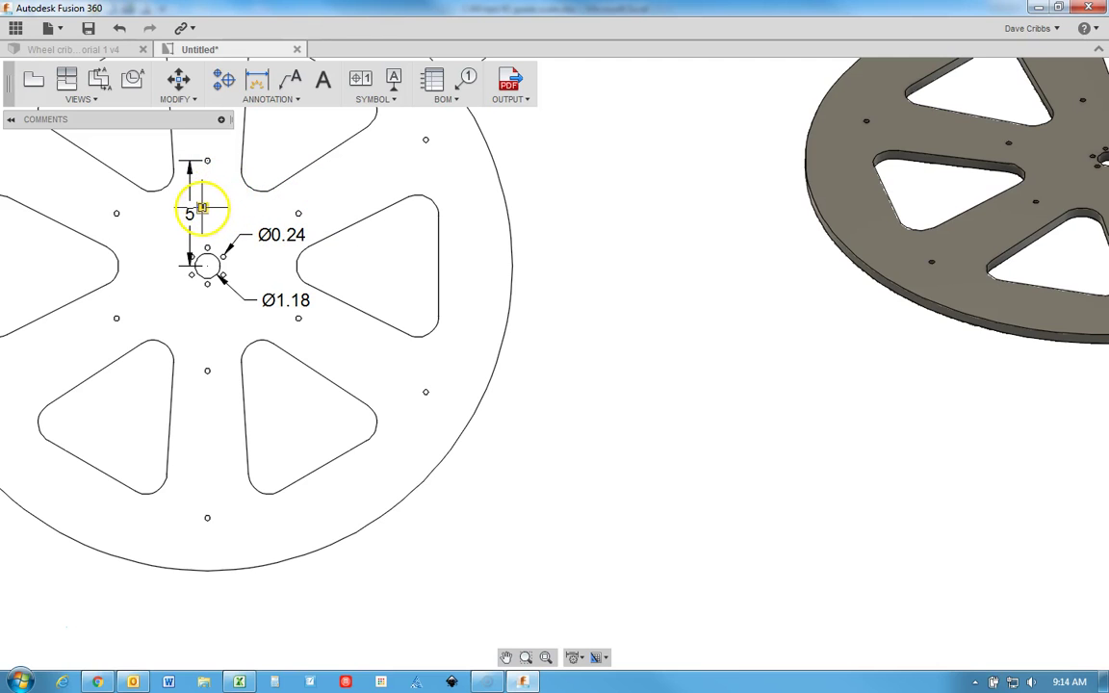
{"action": "left_click", "coordinate": [202, 207]}
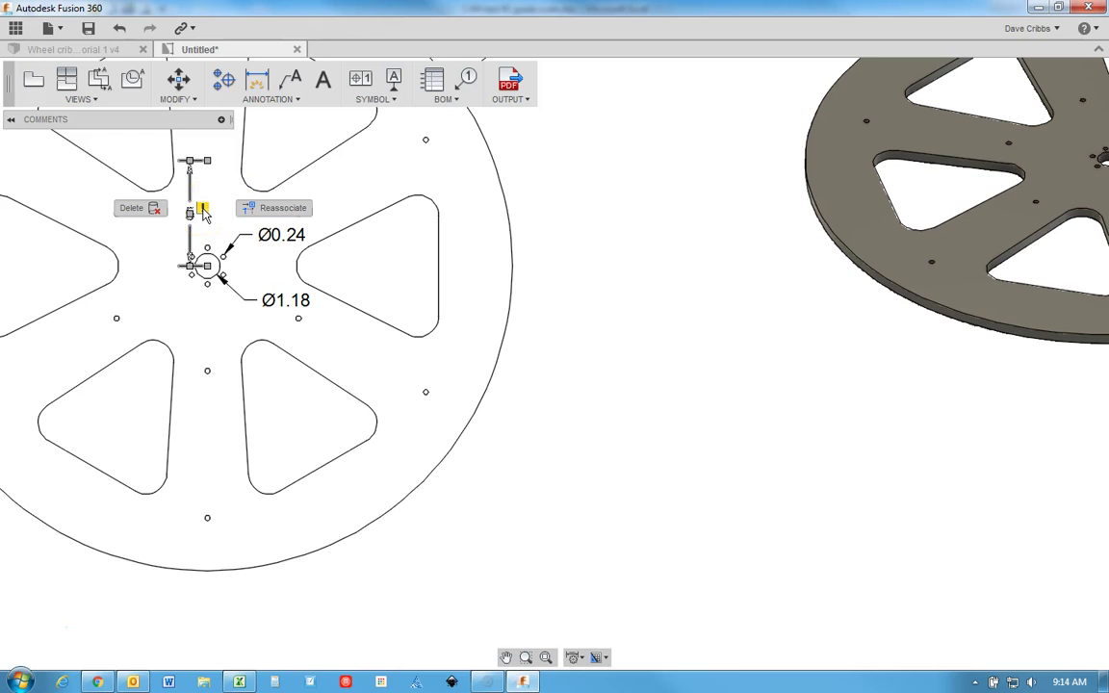
{"action": "right_click_drag", "start_coordinate": [202, 214], "coordinate": [265, 210]}
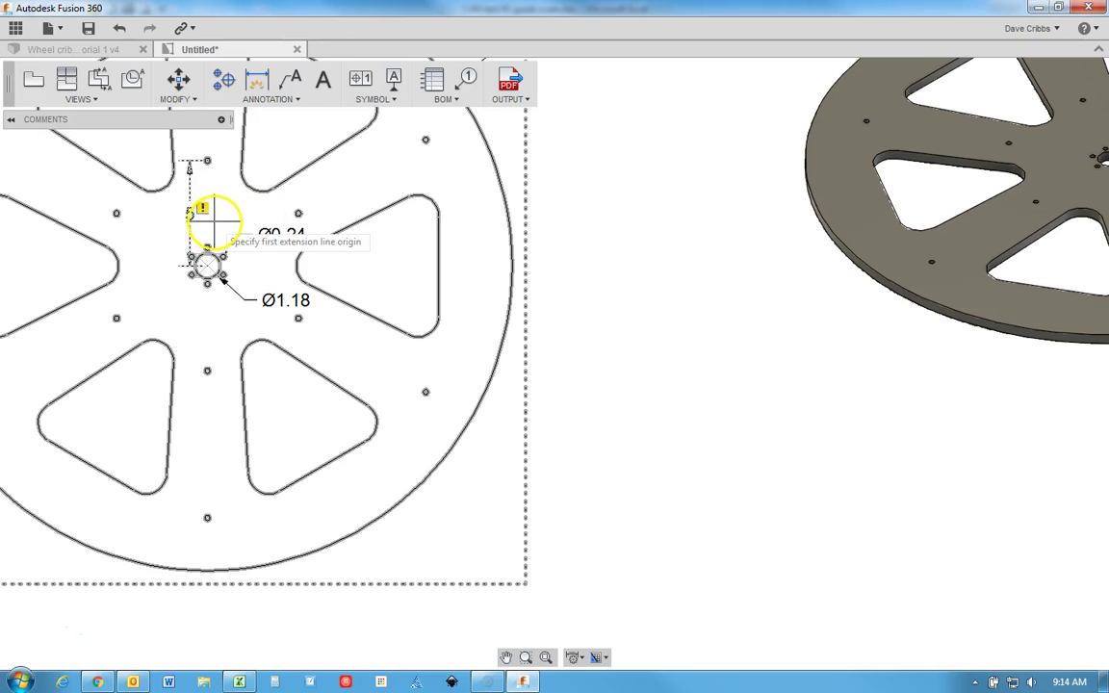
{"action": "scroll", "coordinate": [207, 252], "scroll_direction": "up", "scroll_amount": 5}
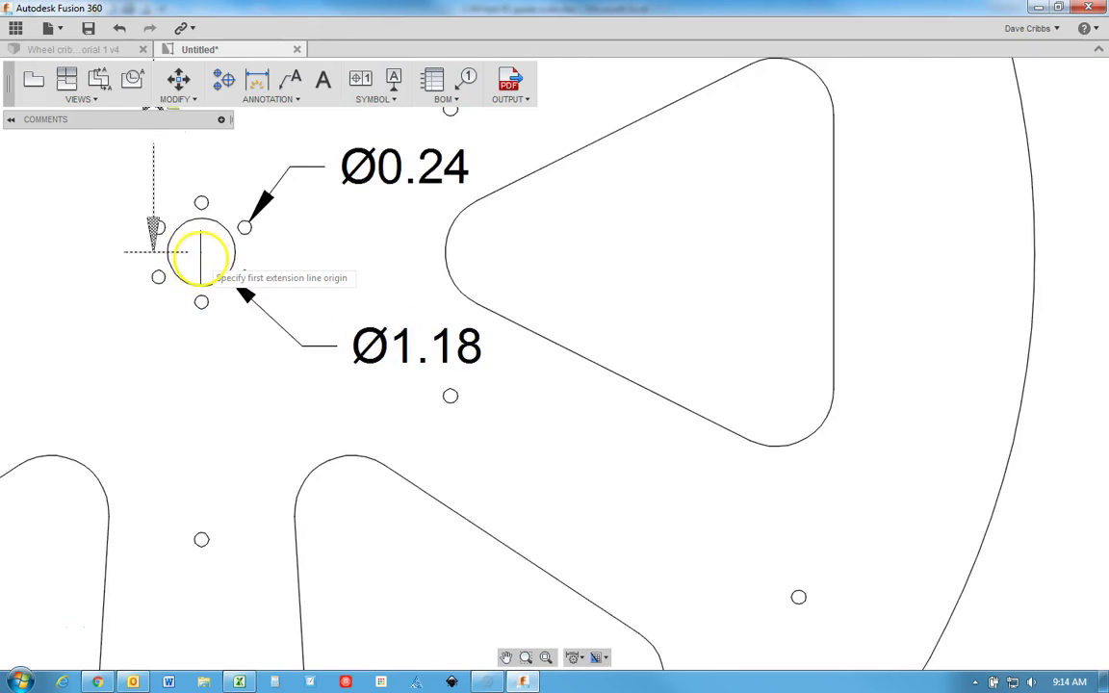
{"action": "scroll", "coordinate": [201, 253], "scroll_direction": "up", "scroll_amount": 2}
{"action": "scroll", "coordinate": [199, 246], "scroll_direction": "down", "scroll_amount": 4}
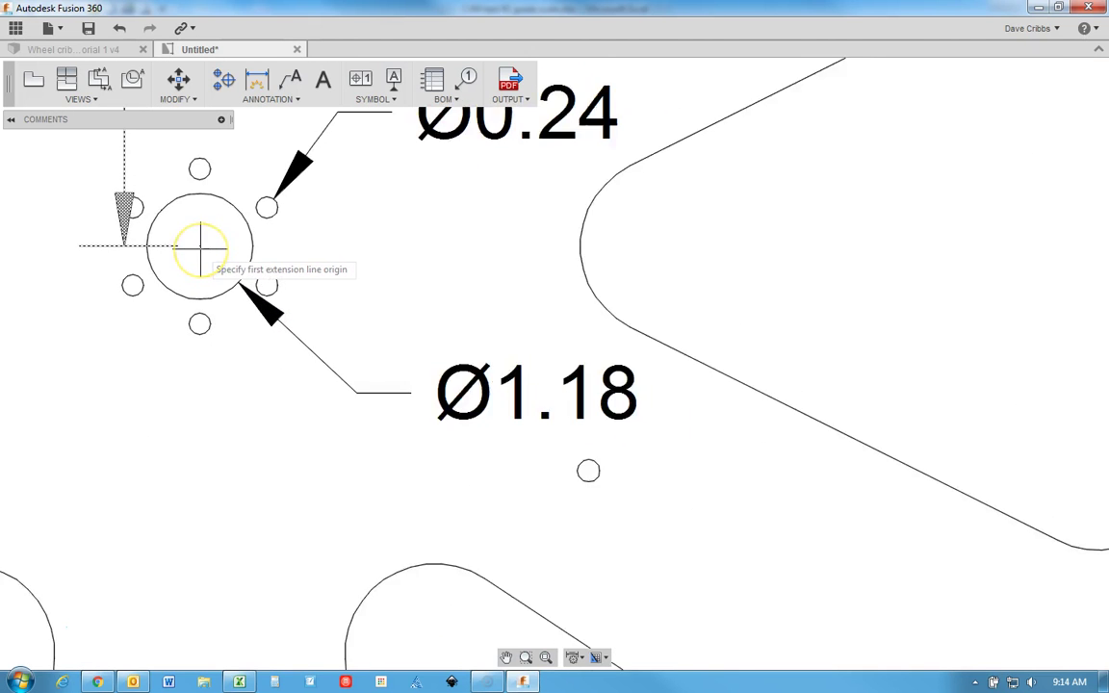
{"action": "scroll", "coordinate": [201, 248], "scroll_direction": "up", "scroll_amount": 5}
{"action": "scroll", "coordinate": [198, 246], "scroll_direction": "up", "scroll_amount": 3}
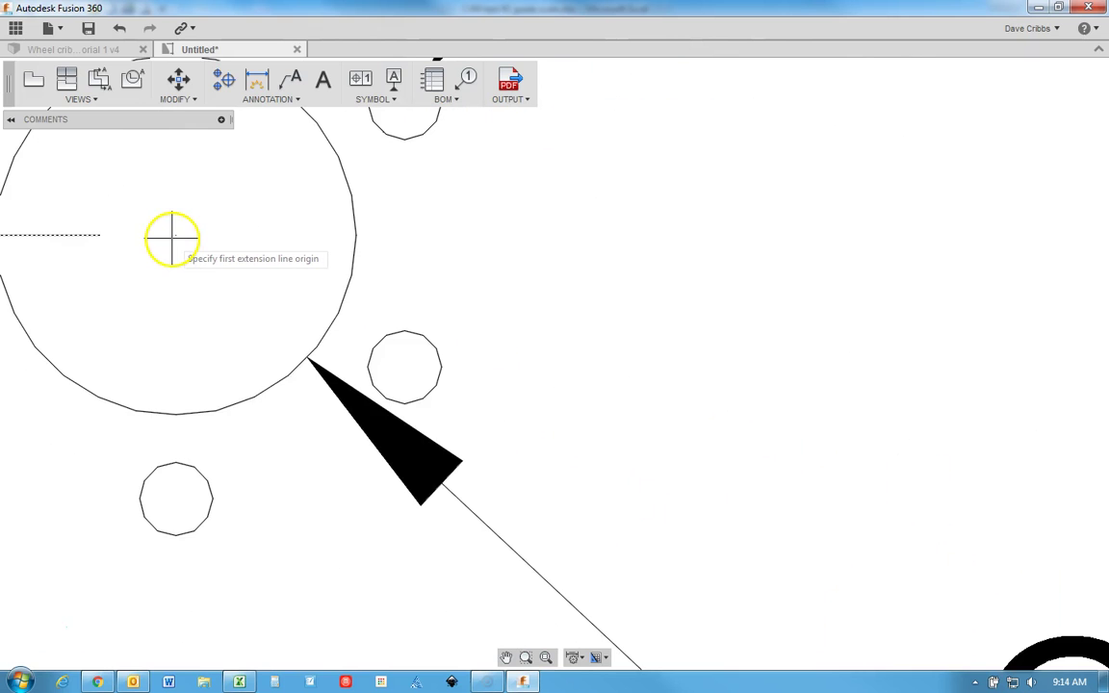
{"action": "scroll", "coordinate": [169, 238], "scroll_direction": "down", "scroll_amount": 4}
{"action": "scroll", "coordinate": [173, 239], "scroll_direction": "down", "scroll_amount": 5}
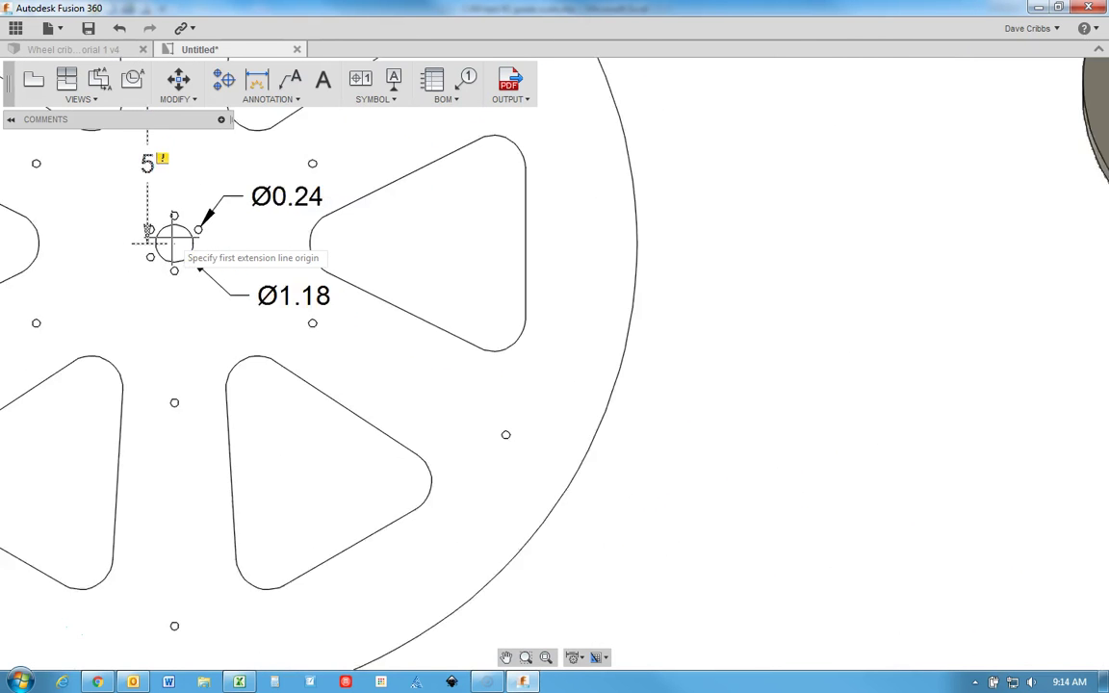
{"action": "scroll", "coordinate": [173, 243], "scroll_direction": "up", "scroll_amount": 2}
{"action": "left_click", "coordinate": [174, 243]}
{"action": "left_click", "coordinate": [173, 200]}
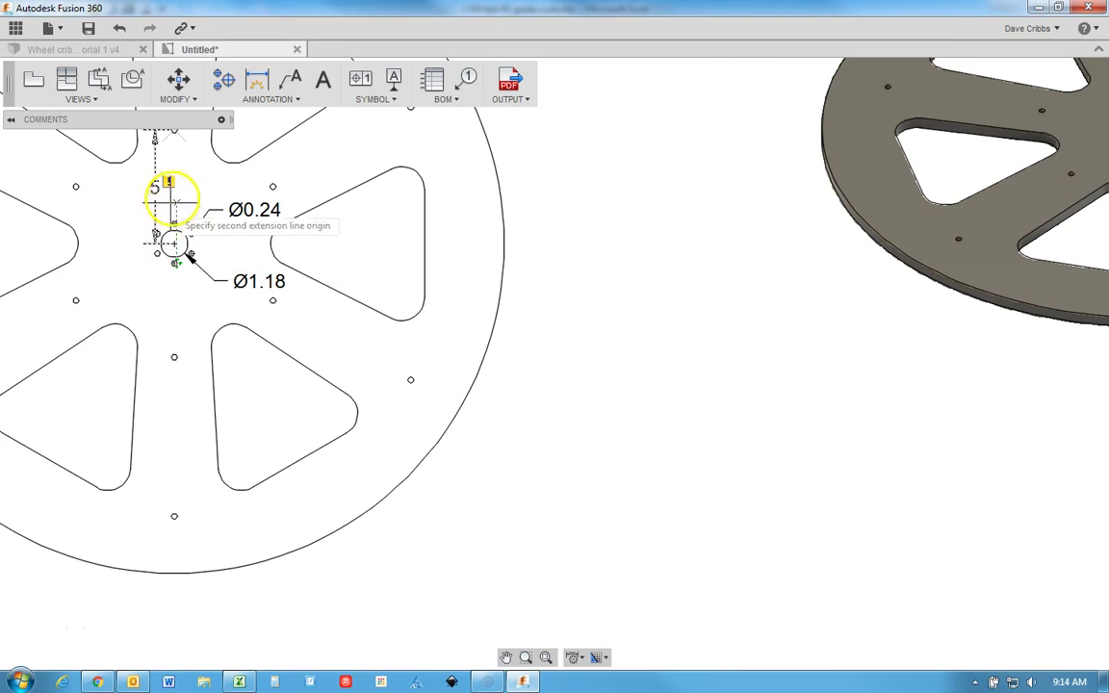
{"action": "middle_click_drag", "start_coordinate": [191, 198], "coordinate": [205, 289]}
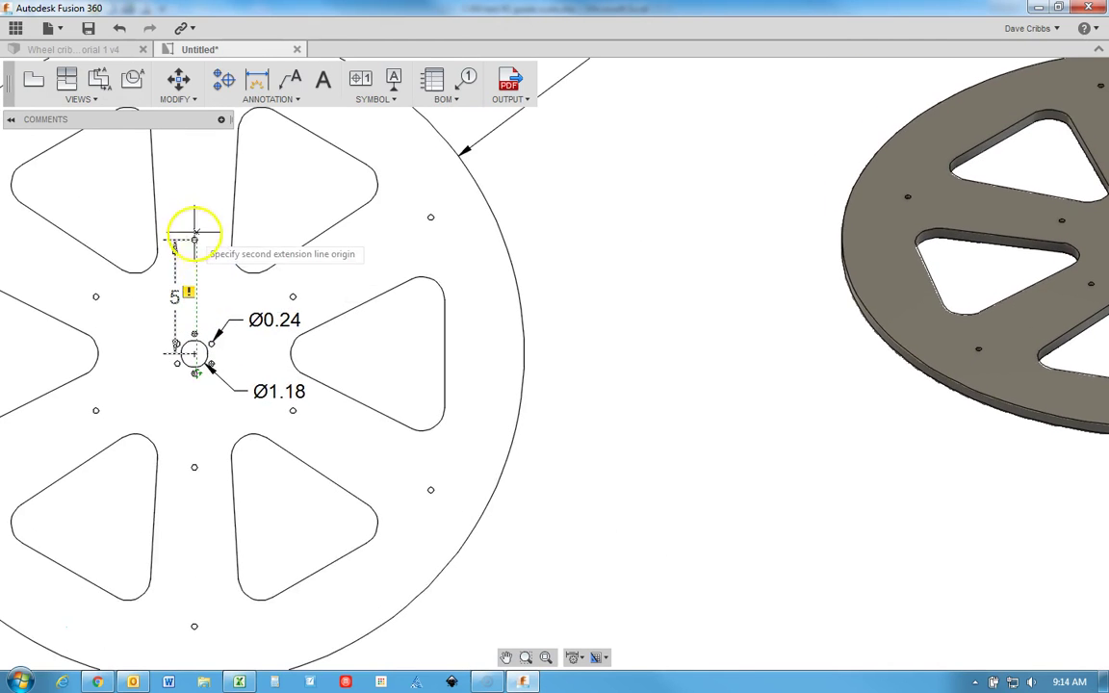
{"action": "scroll", "coordinate": [193, 236], "scroll_direction": "up", "scroll_amount": 6}
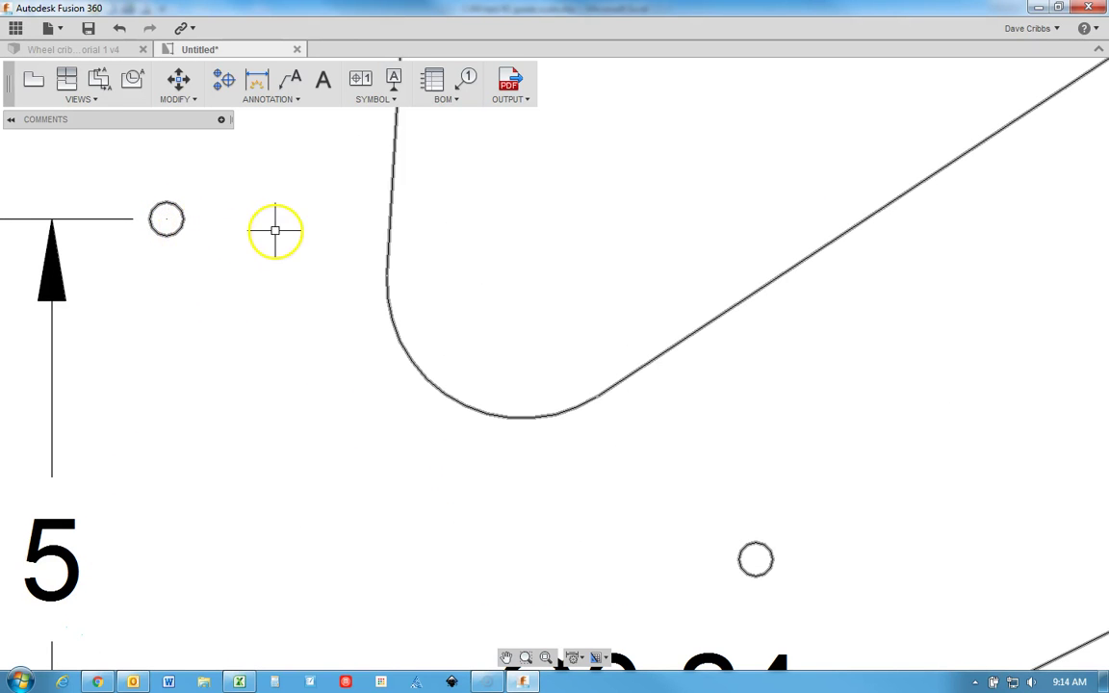
{"action": "scroll", "coordinate": [277, 258], "scroll_direction": "up", "scroll_amount": 1}
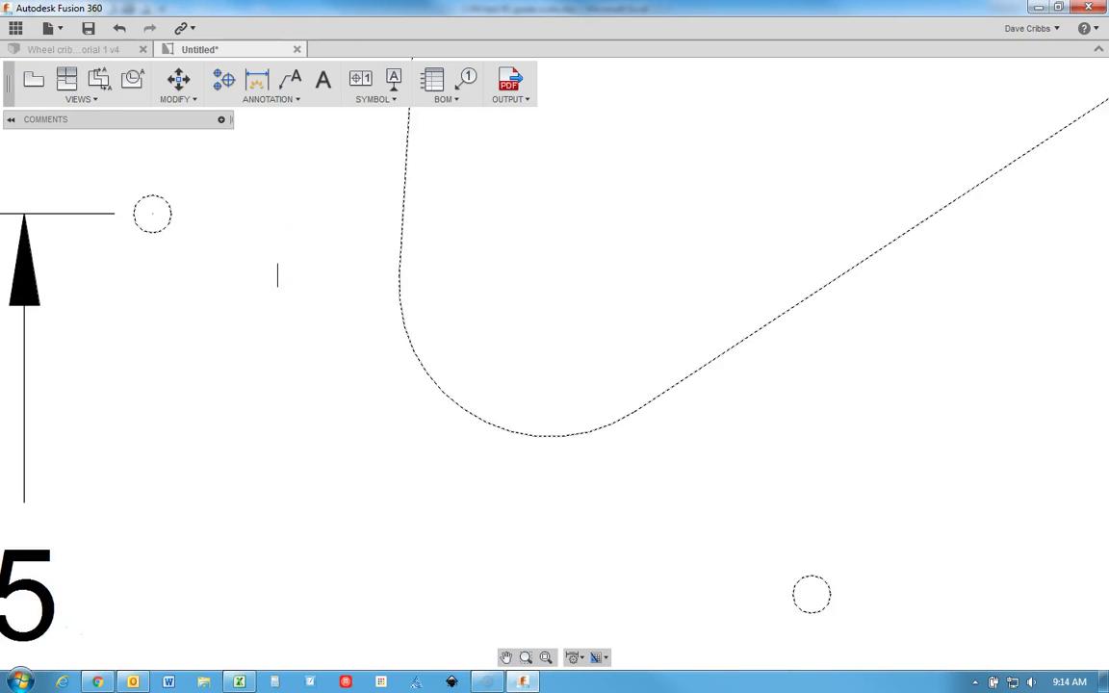
{"action": "scroll", "coordinate": [277, 258], "scroll_direction": "down", "scroll_amount": 4}
{"action": "scroll", "coordinate": [277, 258], "scroll_direction": "down", "scroll_amount": 5}
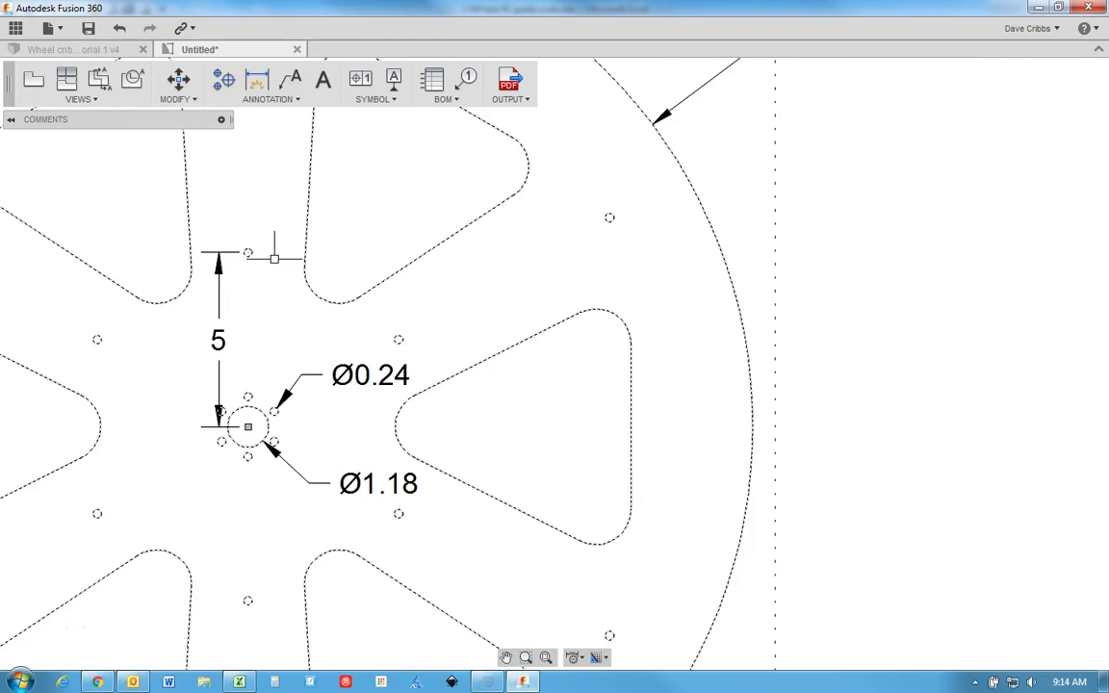
{"action": "middle_click_drag", "start_coordinate": [271, 220], "coordinate": [307, 309]}
{"action": "left_click_drag", "start_coordinate": [305, 436], "coordinate": [293, 180]}
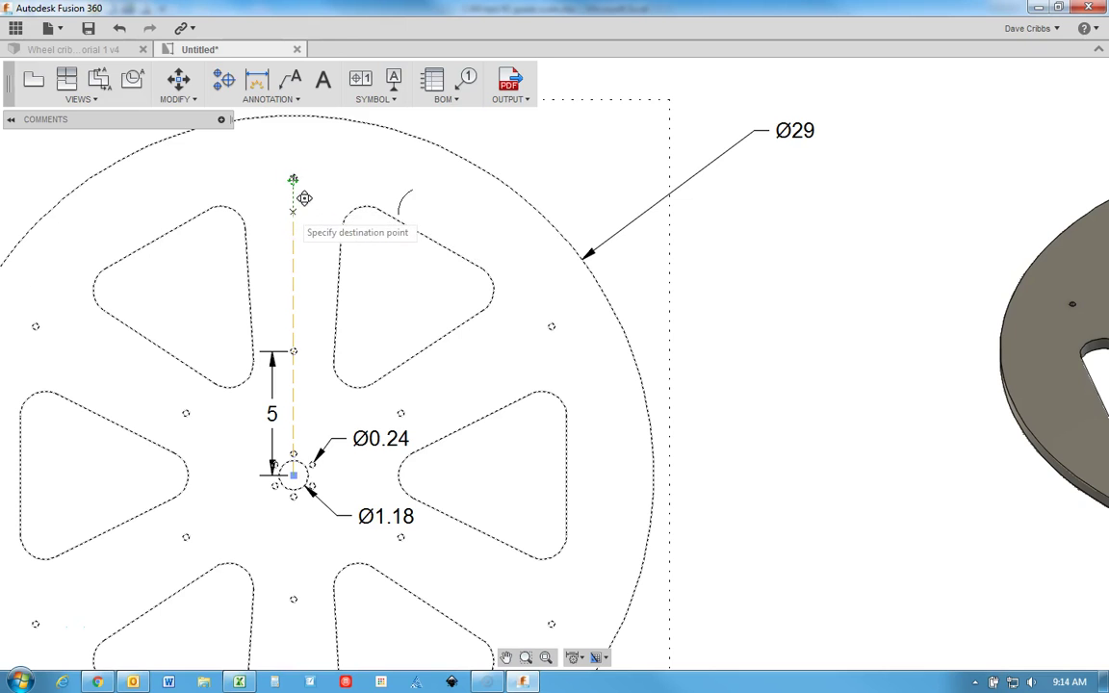
{"action": "left_click", "coordinate": [293, 215]}
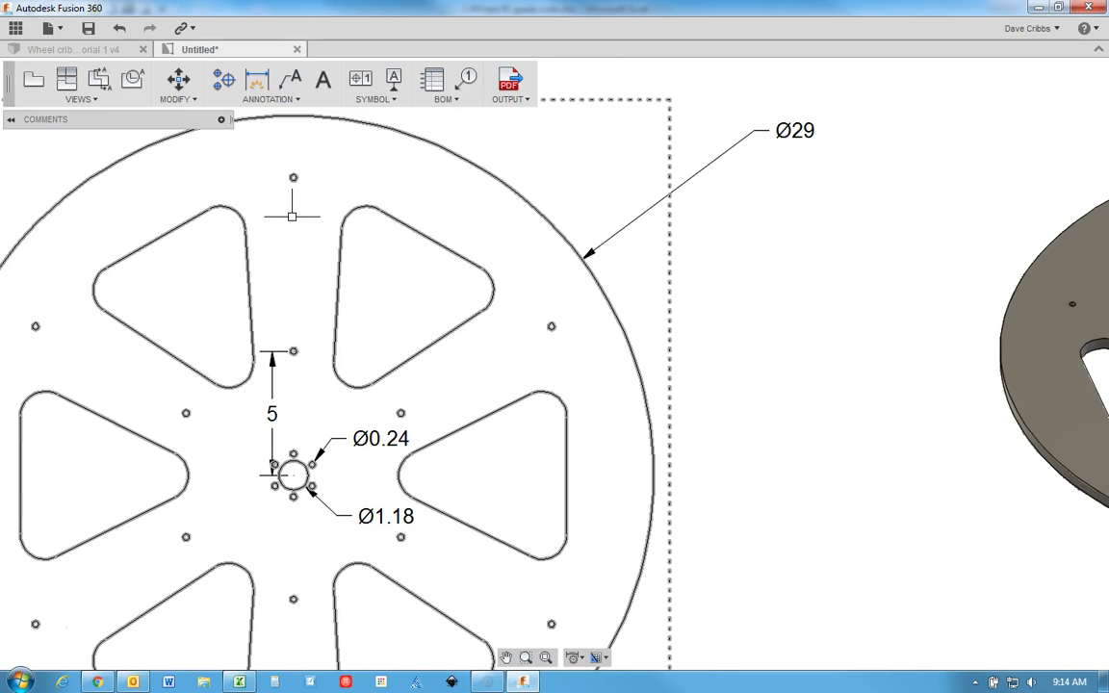
{"action": "left_click", "coordinate": [243, 136]}
Step: Dimension the vertical distance from the wheel's centre to the outer-ring hole directly above it, placing the dimension right of the holes
{"action": "left_click", "coordinate": [253, 83]}
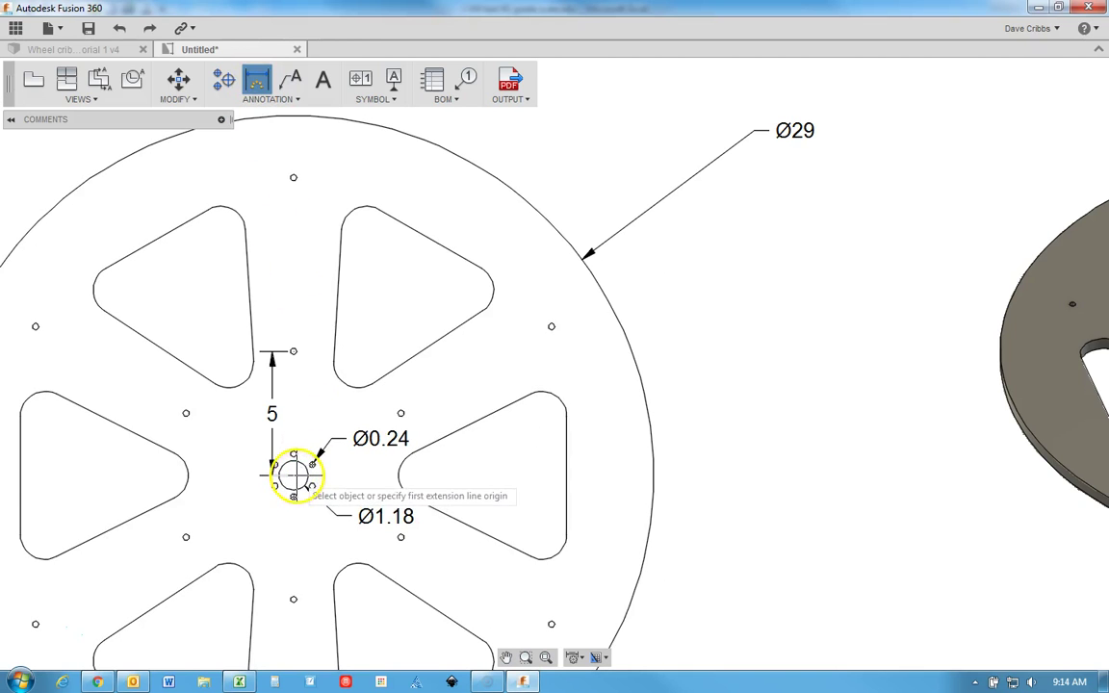
{"action": "left_click_drag", "start_coordinate": [294, 473], "coordinate": [293, 180]}
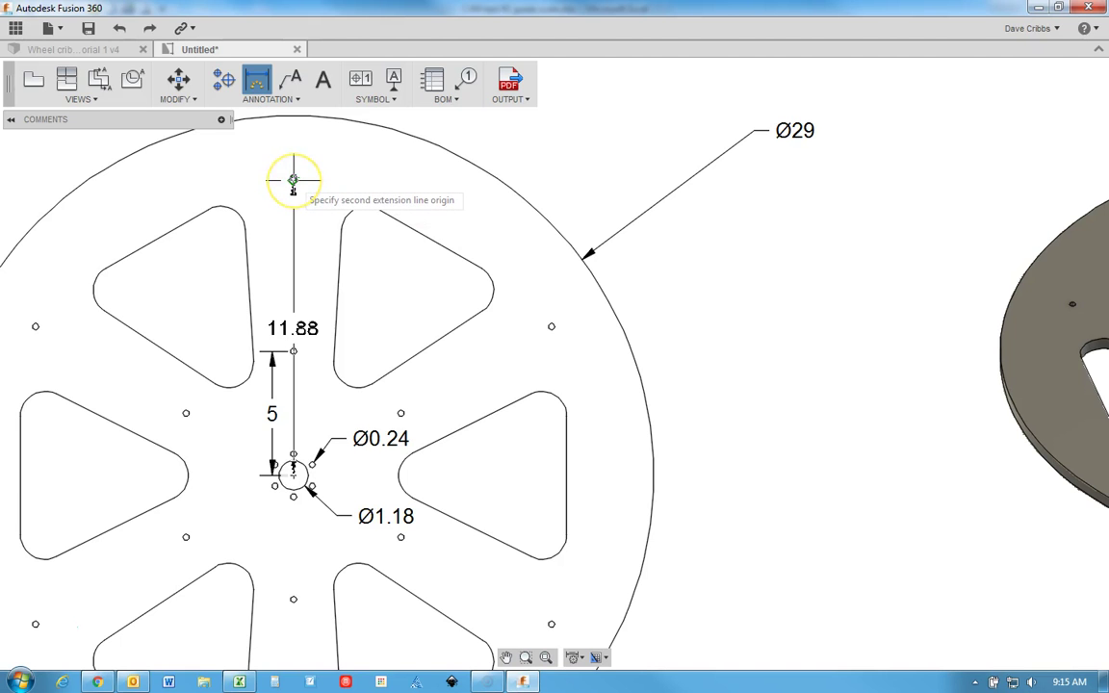
{"action": "scroll", "coordinate": [293, 180], "scroll_direction": "up", "scroll_amount": 3}
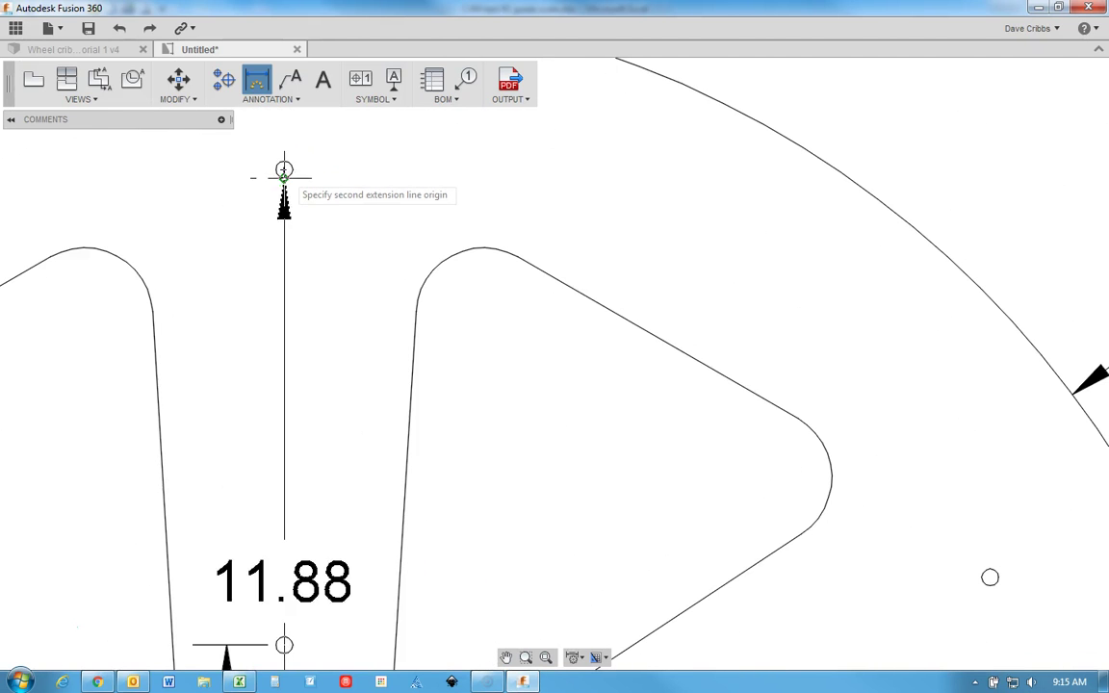
{"action": "left_click", "coordinate": [284, 169]}
{"action": "left_click_drag", "start_coordinate": [283, 169], "coordinate": [340, 177]}
{"action": "left_click", "coordinate": [338, 170]}
{"action": "scroll", "coordinate": [561, 185], "scroll_direction": "up", "scroll_amount": 3}
{"action": "scroll", "coordinate": [559, 197], "scroll_direction": "down", "scroll_amount": 3}
{"action": "scroll", "coordinate": [558, 197], "scroll_direction": "down", "scroll_amount": 5}
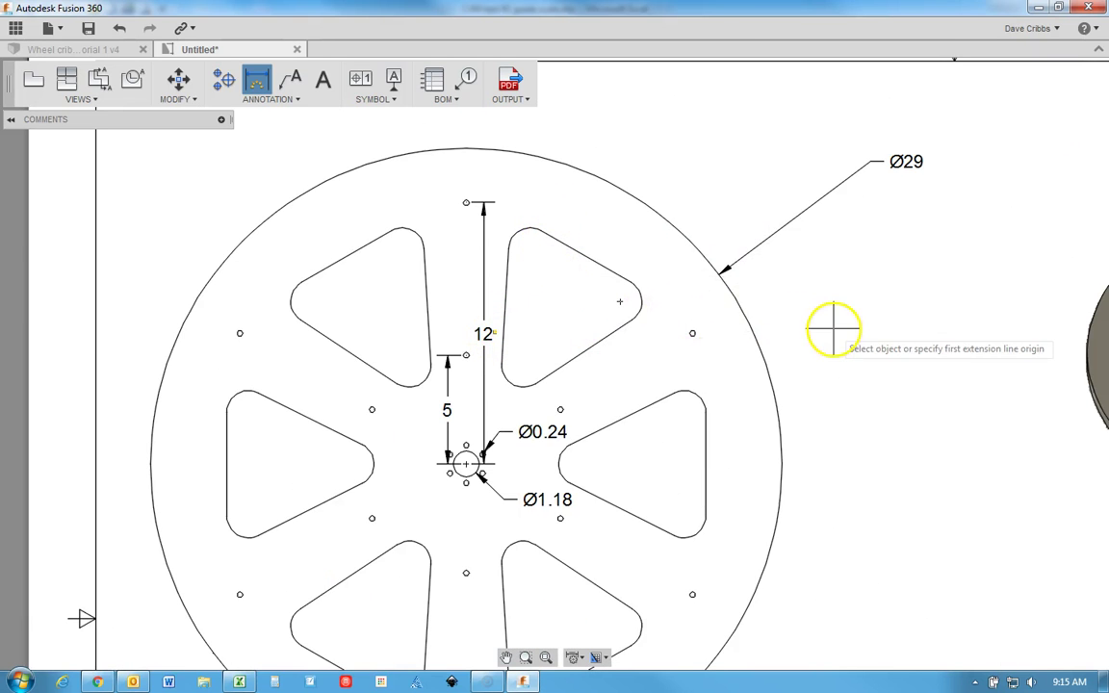
Step: Dimension the wheel's thickness between the upper and lower edges of the edge view, placing the dimension just beyond its right end
{"action": "scroll", "coordinate": [828, 331], "scroll_direction": "up", "scroll_amount": 2}
{"action": "scroll", "coordinate": [819, 332], "scroll_direction": "down", "scroll_amount": 4}
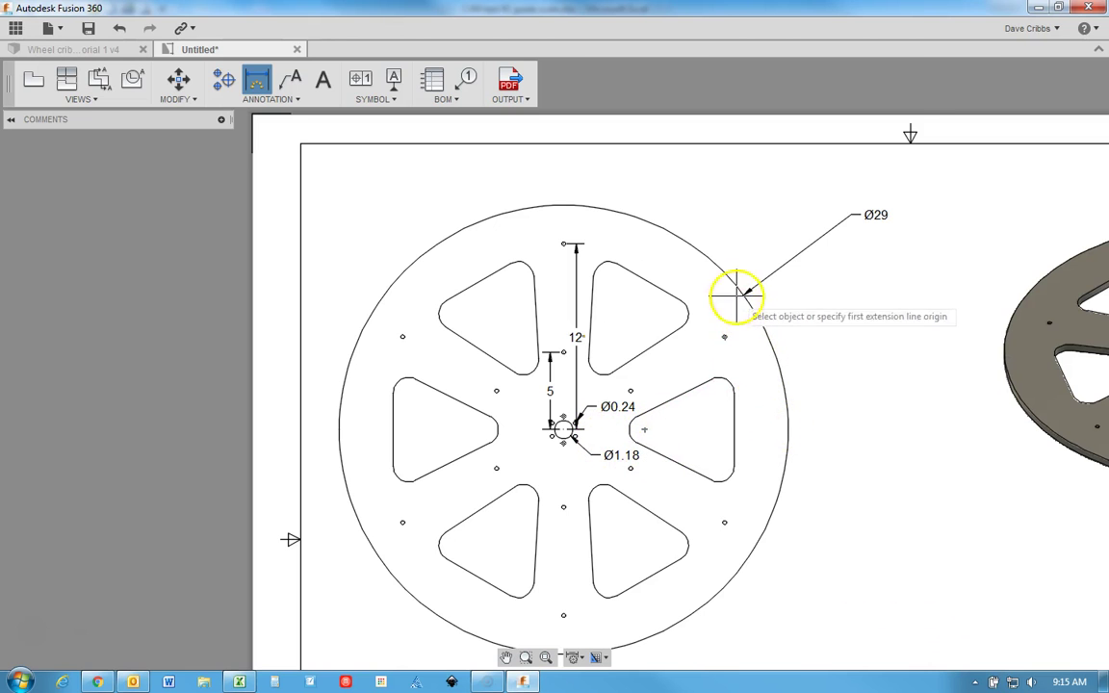
{"action": "scroll", "coordinate": [755, 460], "scroll_direction": "up", "scroll_amount": 3}
{"action": "scroll", "coordinate": [755, 460], "scroll_direction": "down", "scroll_amount": 8}
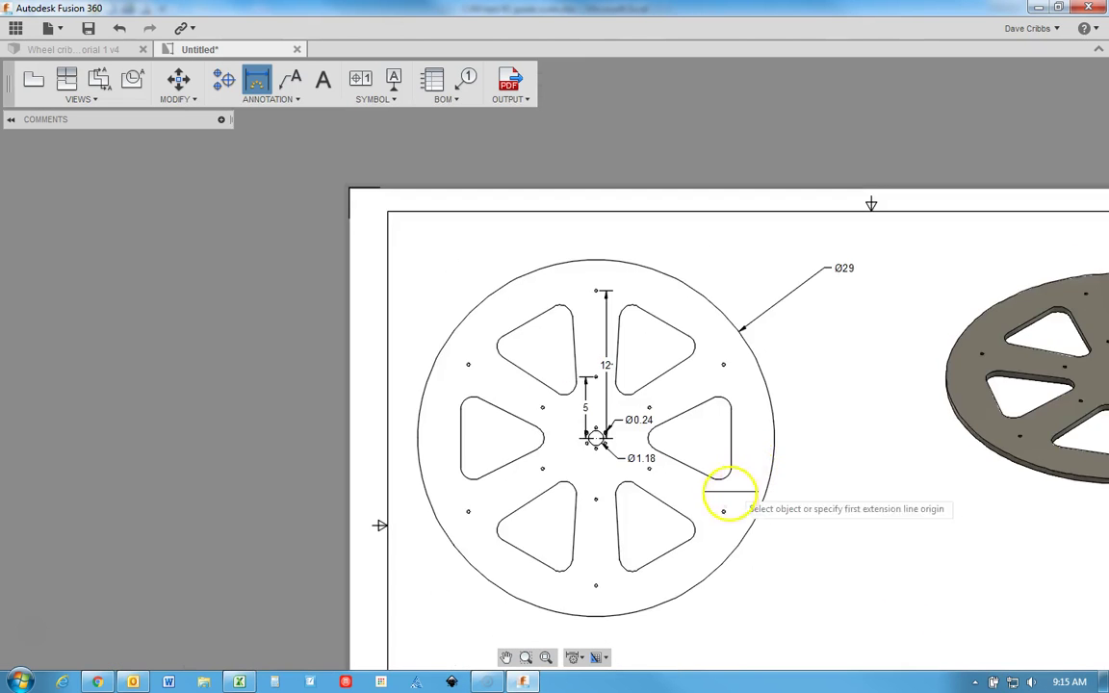
{"action": "scroll", "coordinate": [713, 610], "scroll_direction": "up", "scroll_amount": 8}
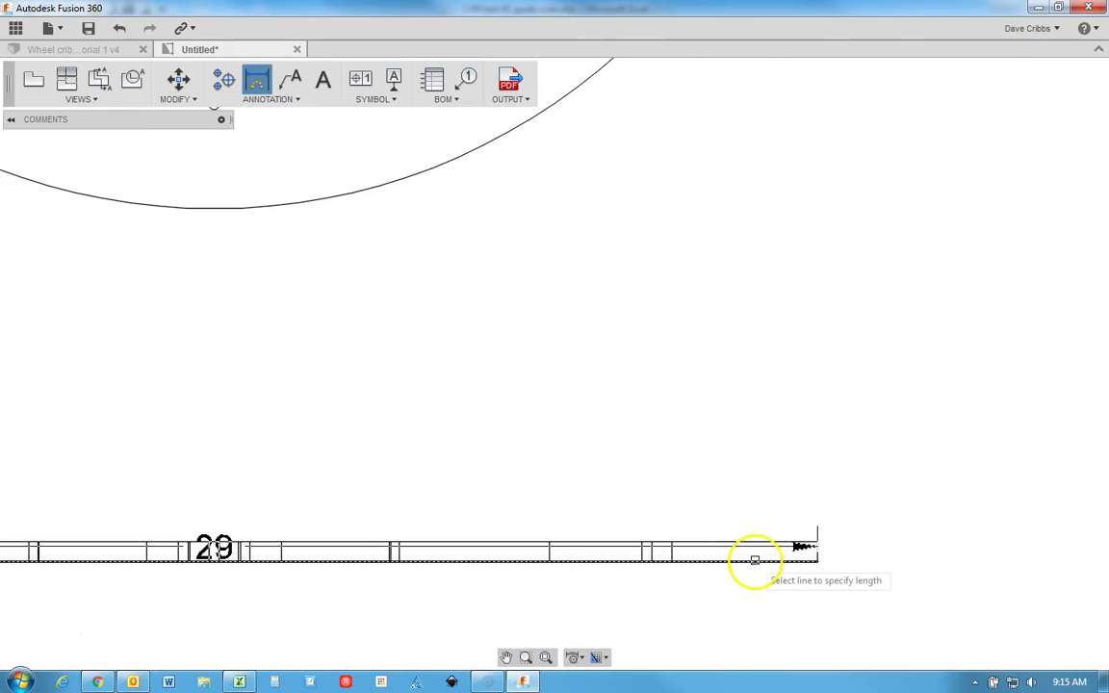
{"action": "scroll", "coordinate": [749, 532], "scroll_direction": "up", "scroll_amount": 3}
{"action": "scroll", "coordinate": [750, 532], "scroll_direction": "up", "scroll_amount": 2}
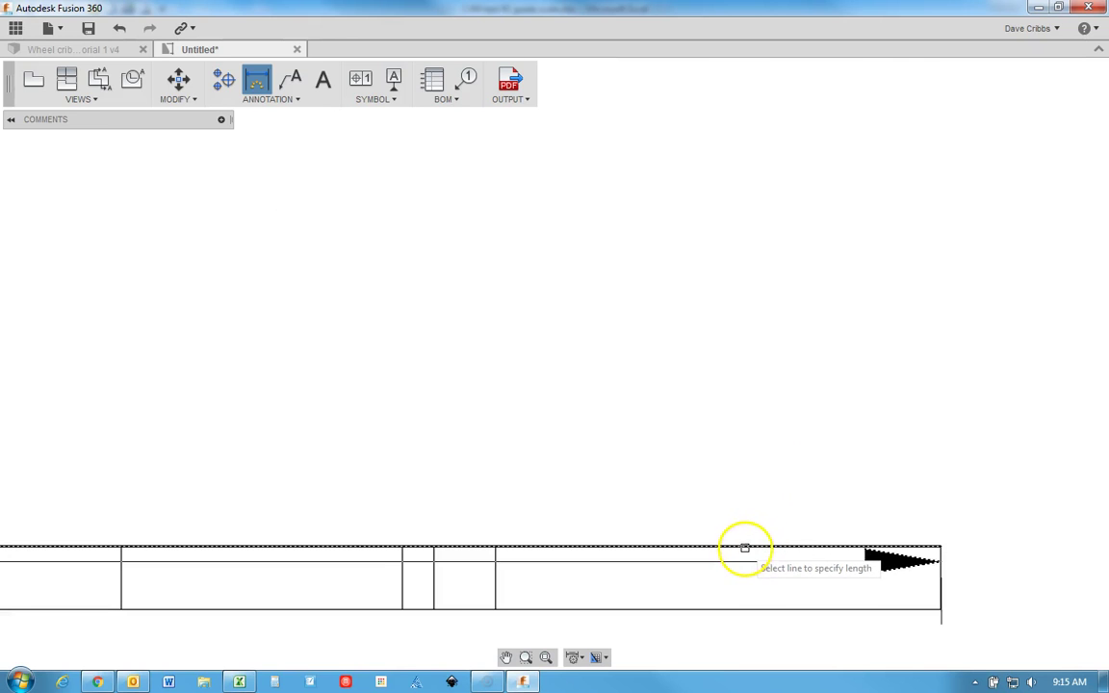
{"action": "left_click", "coordinate": [739, 546]}
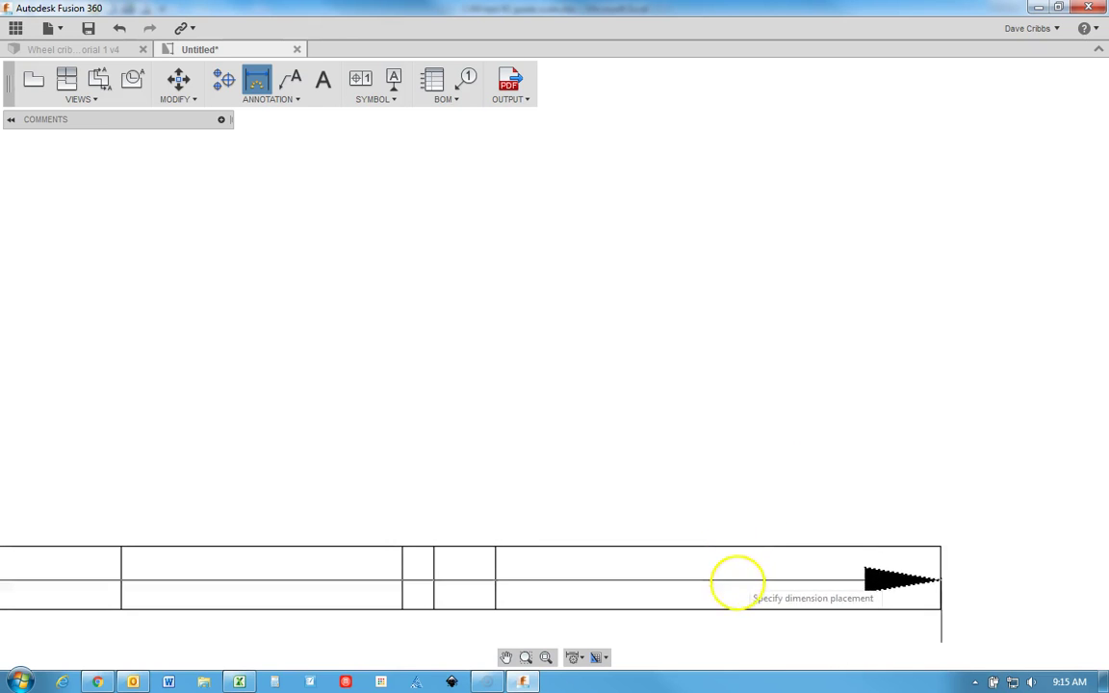
{"action": "left_click", "coordinate": [733, 609]}
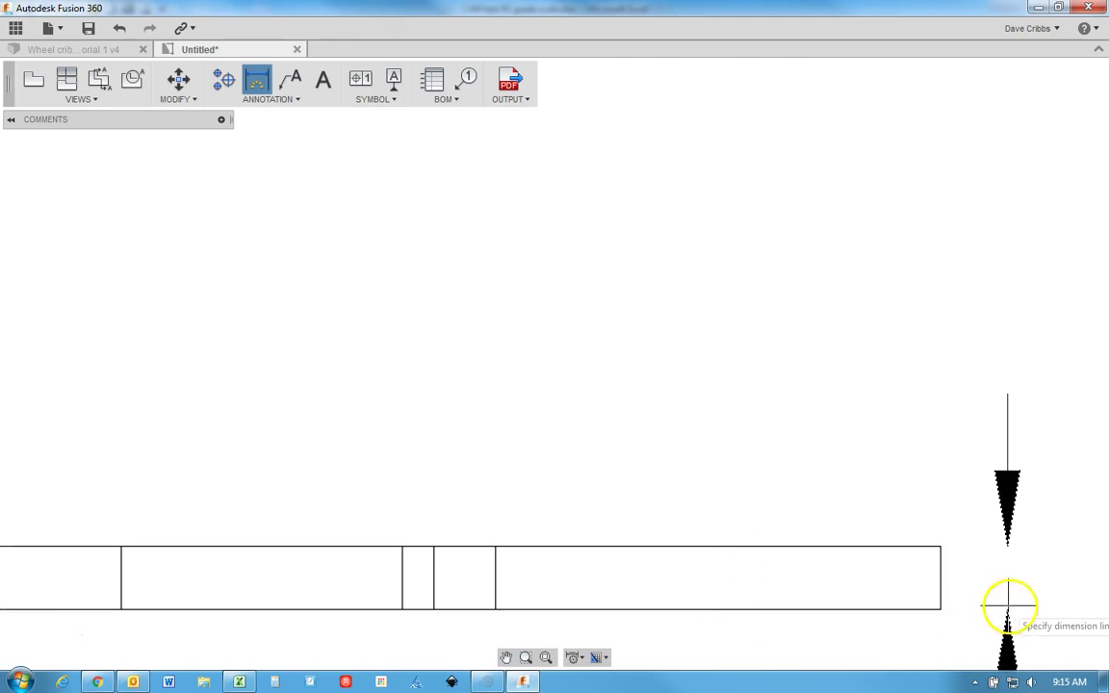
{"action": "scroll", "coordinate": [1019, 583], "scroll_direction": "down", "scroll_amount": 4}
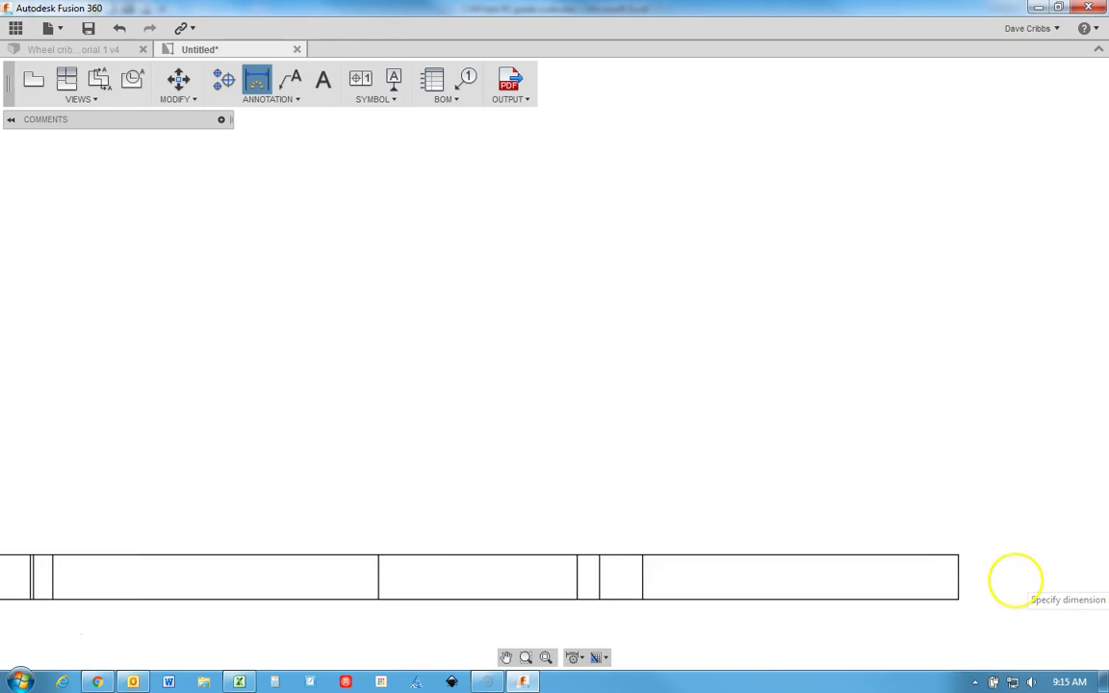
{"action": "left_click", "coordinate": [1015, 577]}
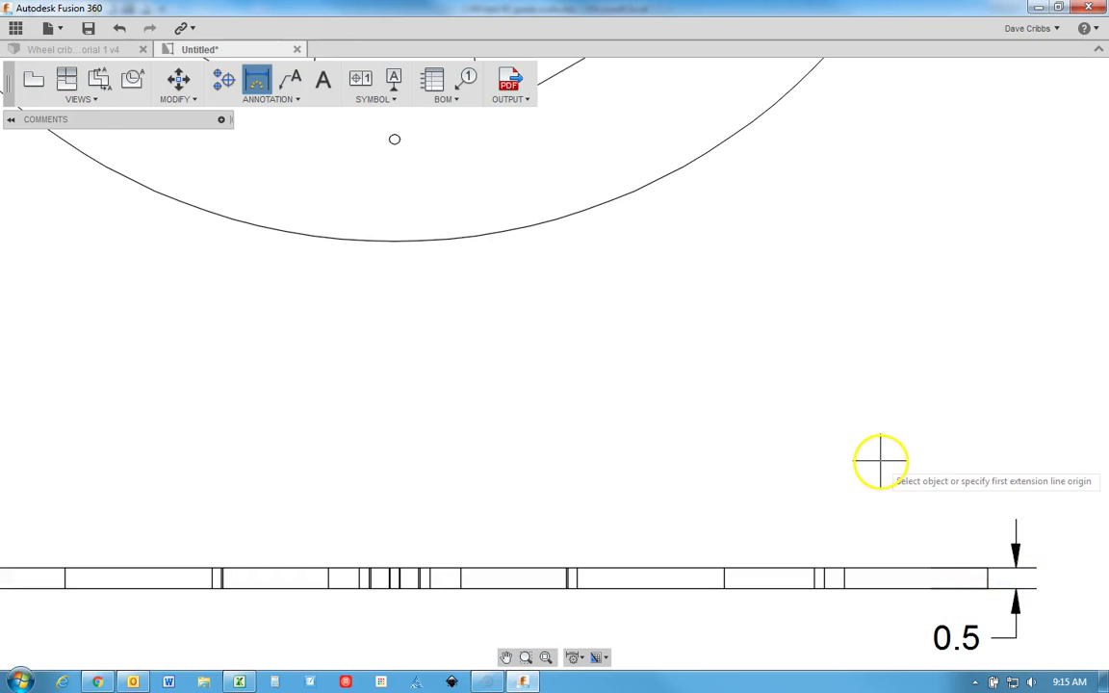
Step: Add the text "Rover Wheel" in a text box spanning the upper edge of the title block
{"action": "scroll", "coordinate": [822, 389], "scroll_direction": "down", "scroll_amount": 5}
{"action": "mouse_move", "coordinate": [948, 301]}
{"action": "middle_mouse_down"}
{"action": "mouse_move", "coordinate": [955, 285]}
{"action": "mouse_move", "coordinate": [617, 426]}
{"action": "middle_mouse_up"}
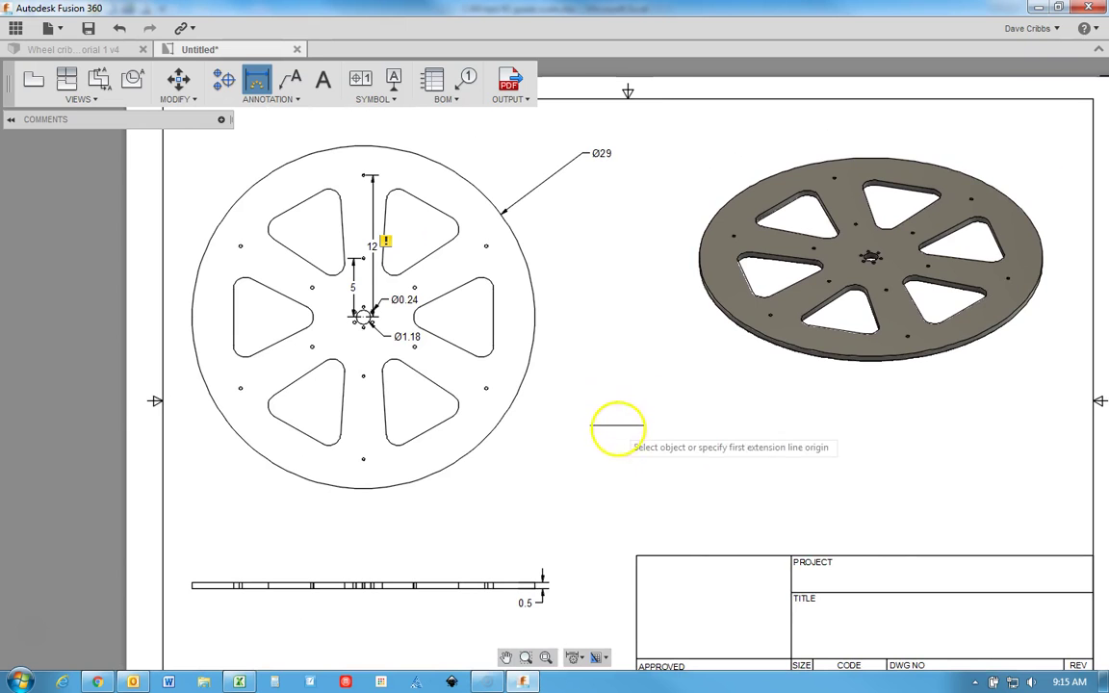
{"action": "scroll", "coordinate": [619, 416], "scroll_direction": "down", "scroll_amount": 3}
{"action": "scroll", "coordinate": [618, 416], "scroll_direction": "up", "scroll_amount": 1}
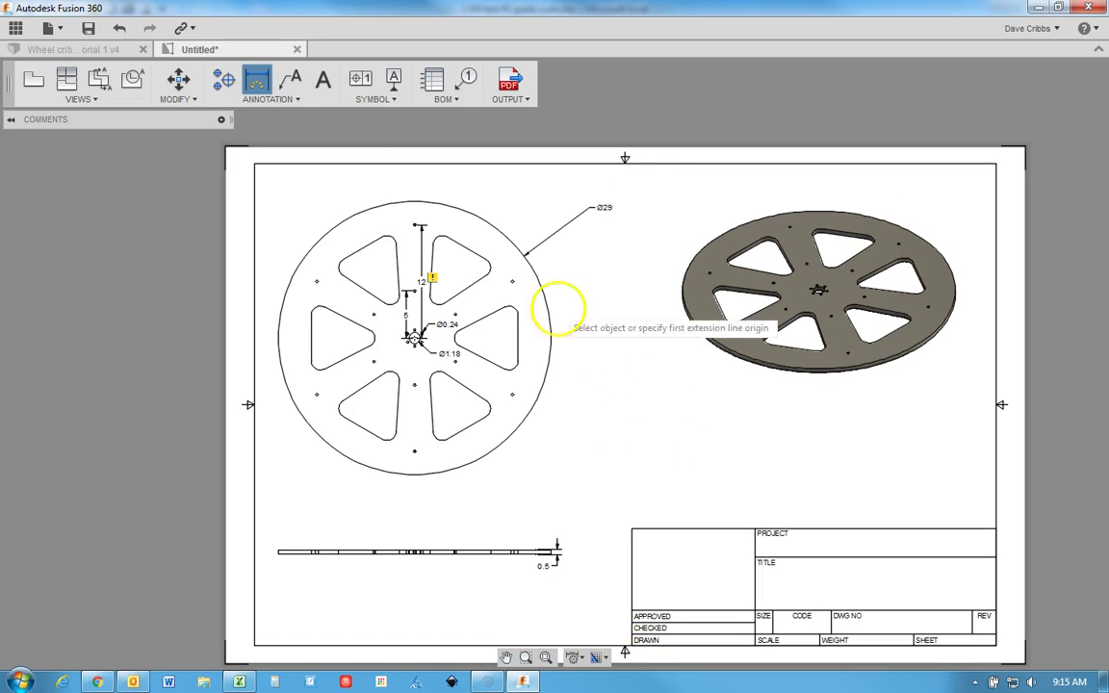
{"action": "left_click", "coordinate": [322, 81]}
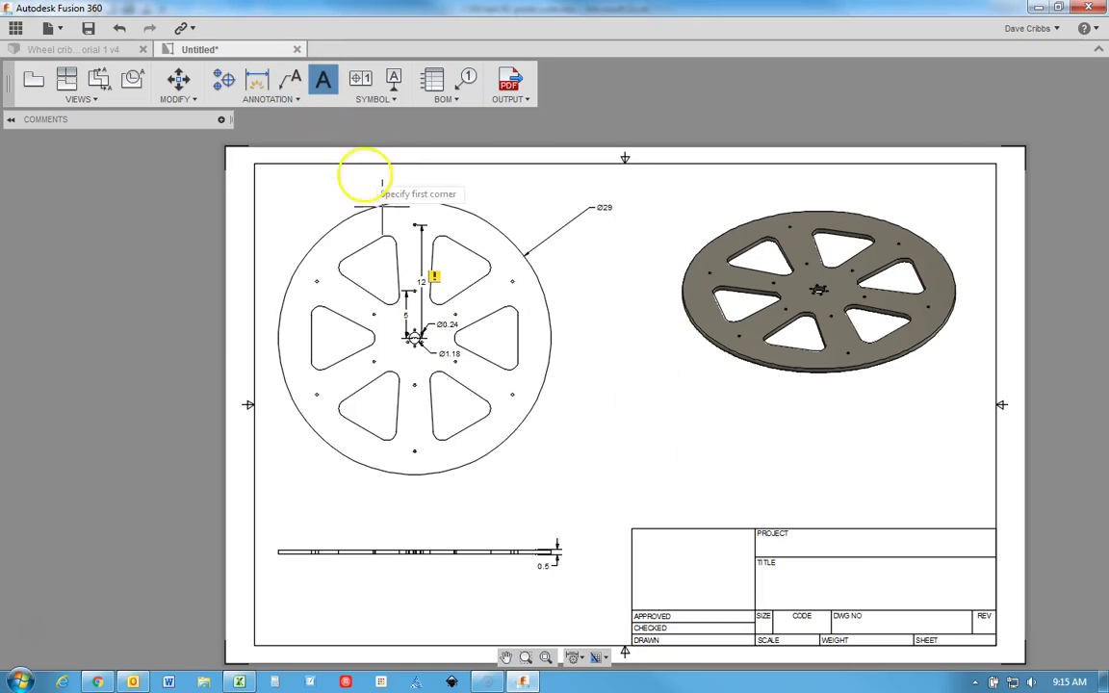
{"action": "scroll", "coordinate": [770, 564], "scroll_direction": "down", "scroll_amount": 1}
{"action": "scroll", "coordinate": [794, 564], "scroll_direction": "up", "scroll_amount": 5}
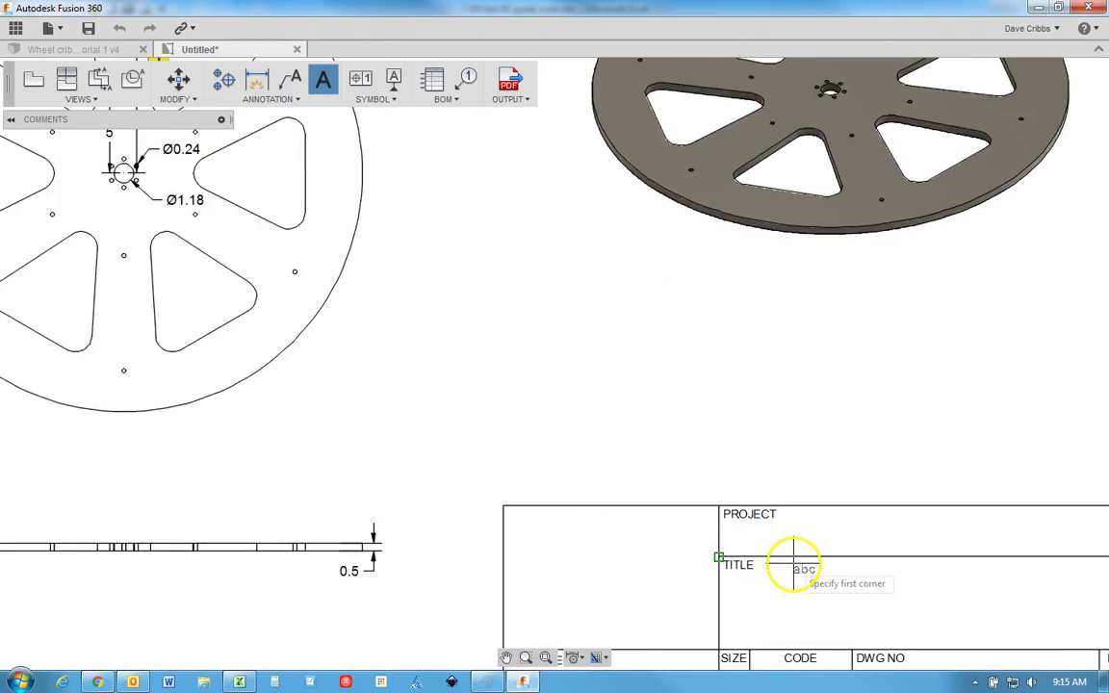
{"action": "scroll", "coordinate": [794, 564], "scroll_direction": "down", "scroll_amount": 4}
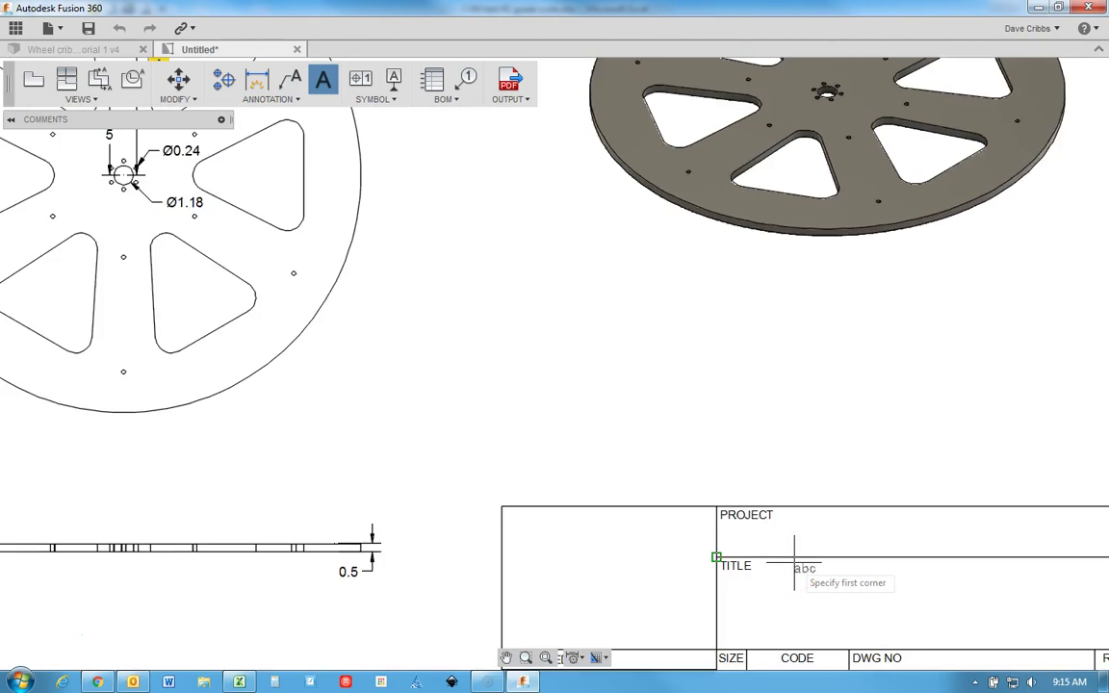
{"action": "left_click", "coordinate": [786, 521]}
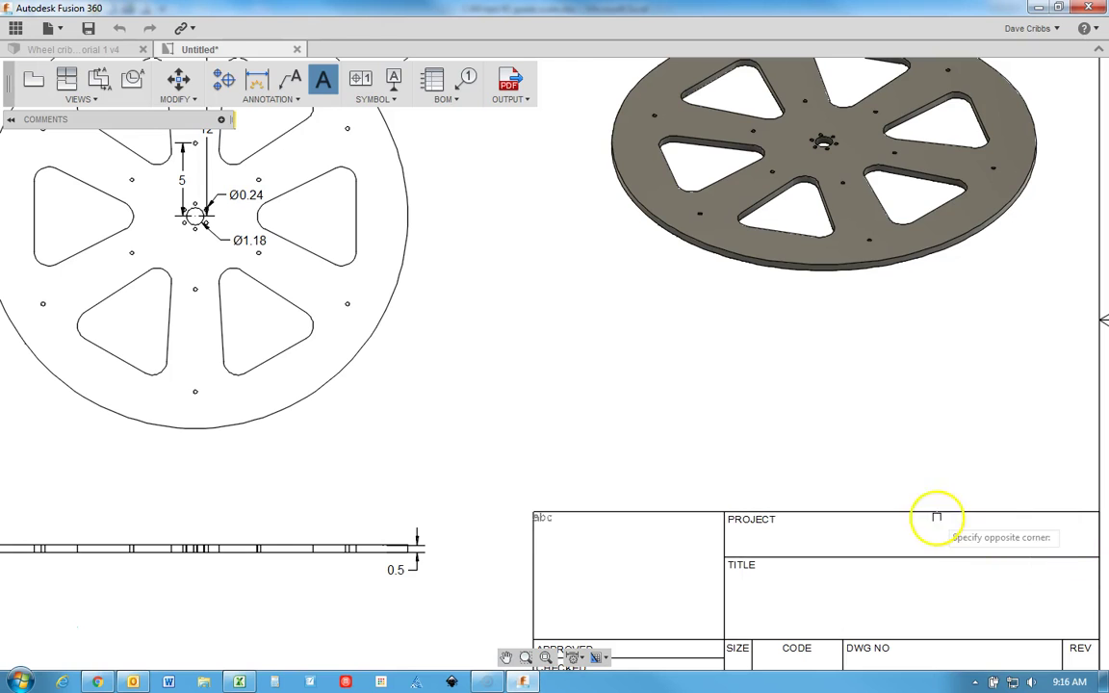
{"action": "left_click", "coordinate": [1018, 555]}
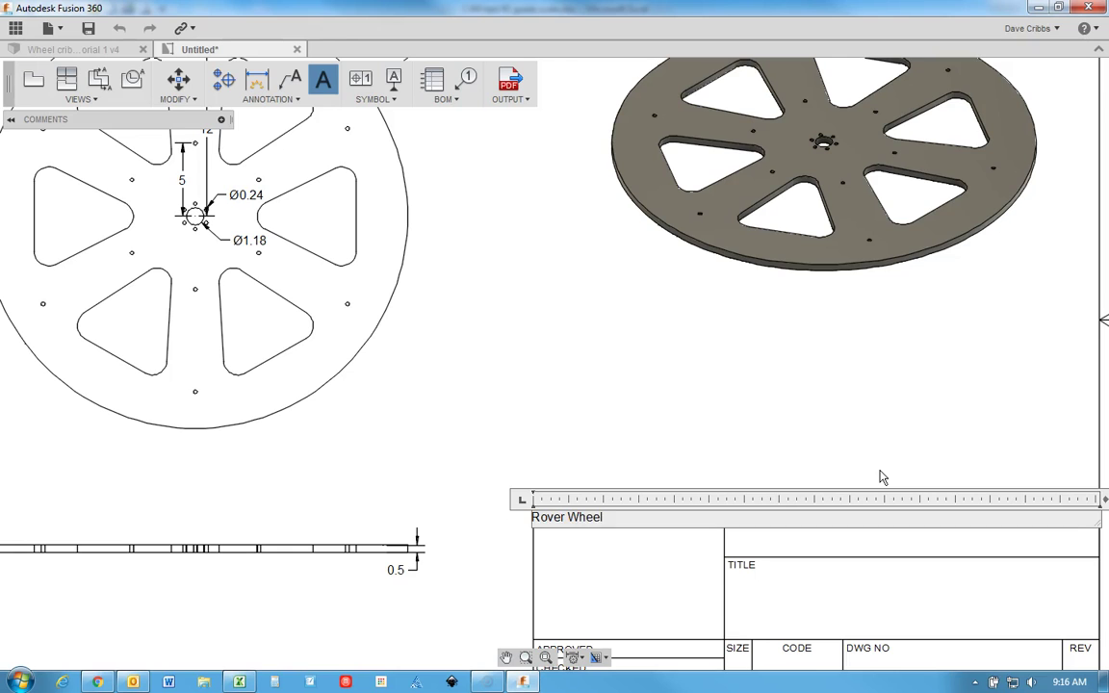
{"action": "key", "text": "Return"}
{"action": "left_click", "coordinate": [766, 452]}
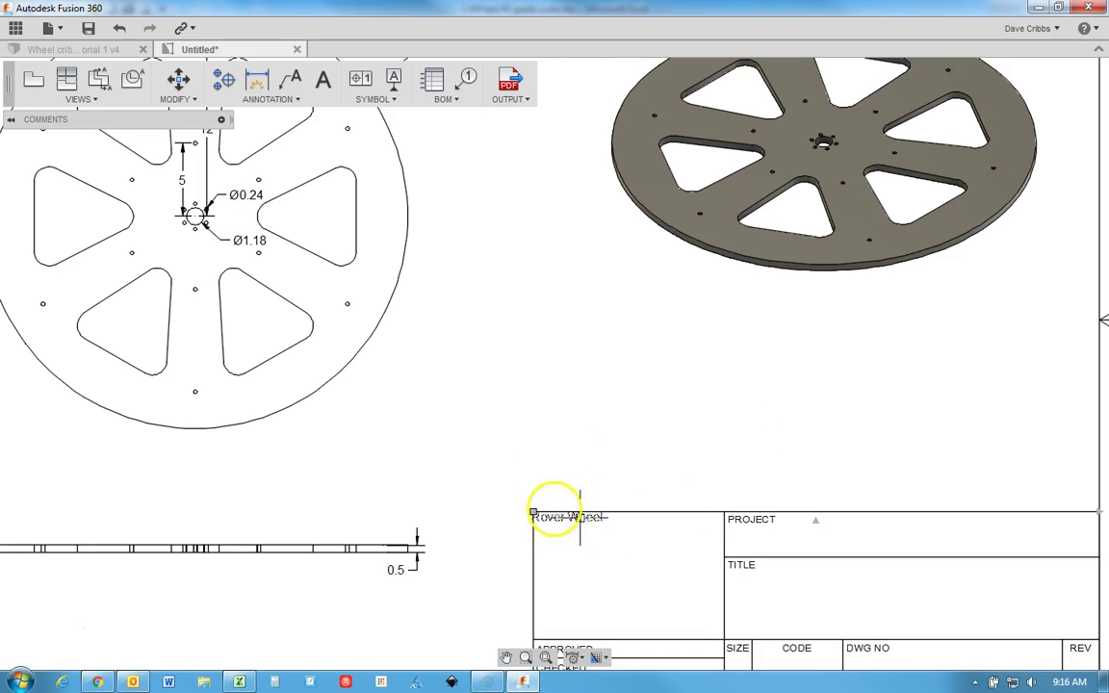
Step: Move the "Rover Wheel" text into the title block's PROJECT field, just below its label
{"action": "double_click", "coordinate": [578, 518]}
{"action": "left_click", "coordinate": [595, 469]}
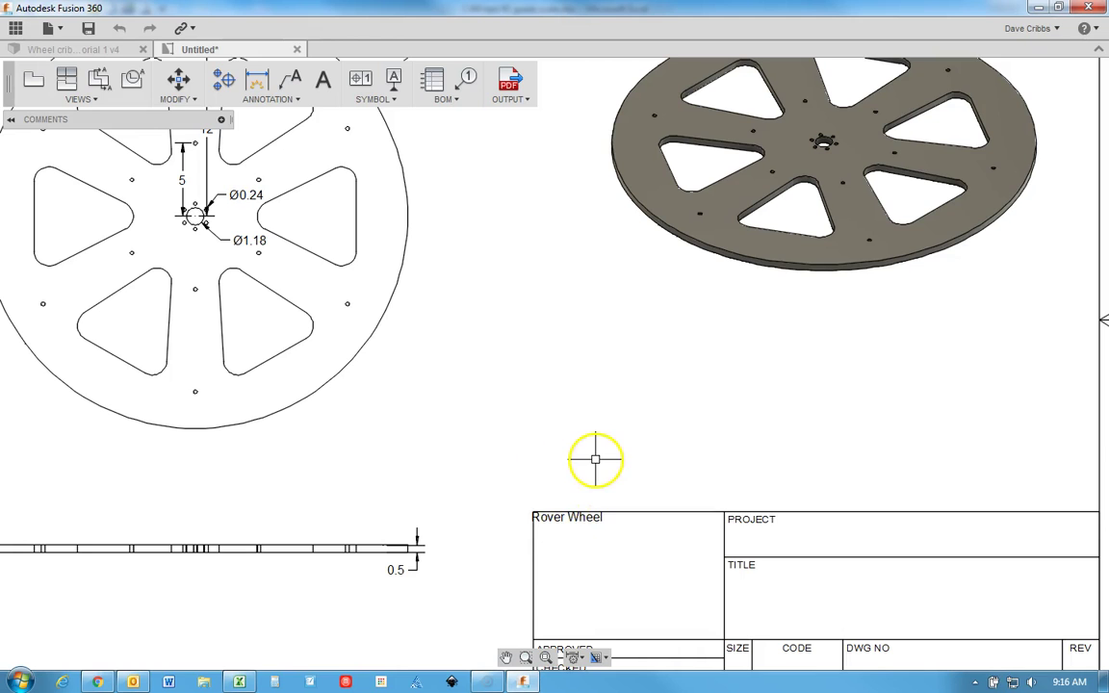
{"action": "left_click", "coordinate": [532, 511]}
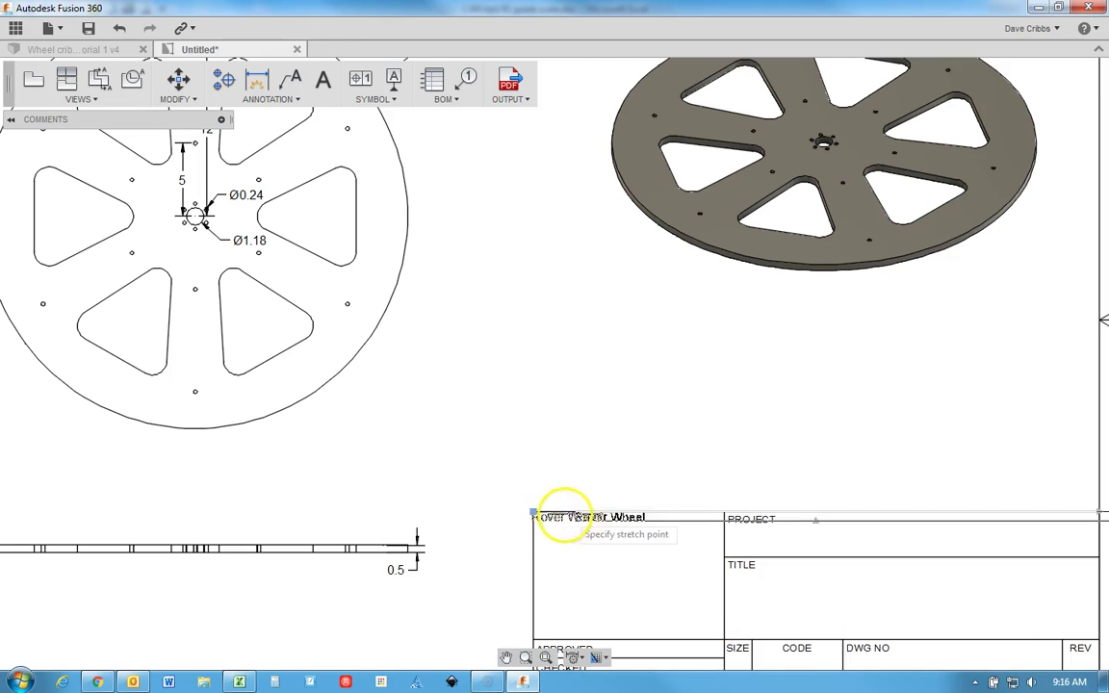
{"action": "left_click", "coordinate": [735, 527]}
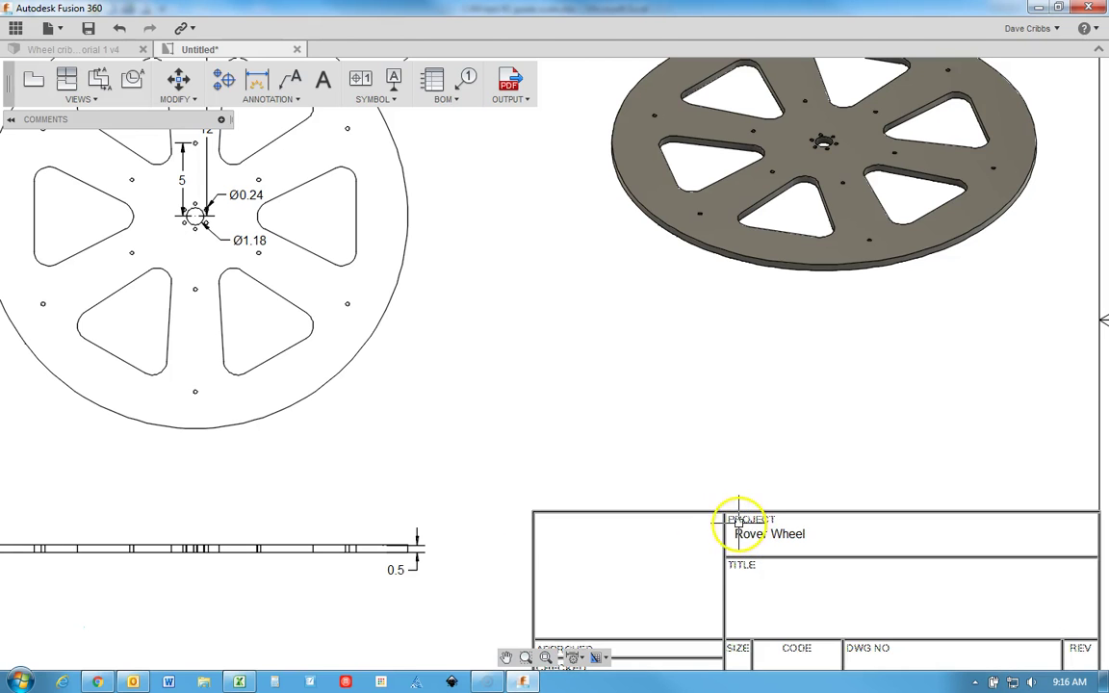
Step: Add the author's full name in a text box inside the title block's TITLE field
{"action": "scroll", "coordinate": [738, 526], "scroll_direction": "up", "scroll_amount": 3}
{"action": "scroll", "coordinate": [738, 526], "scroll_direction": "down", "scroll_amount": 4}
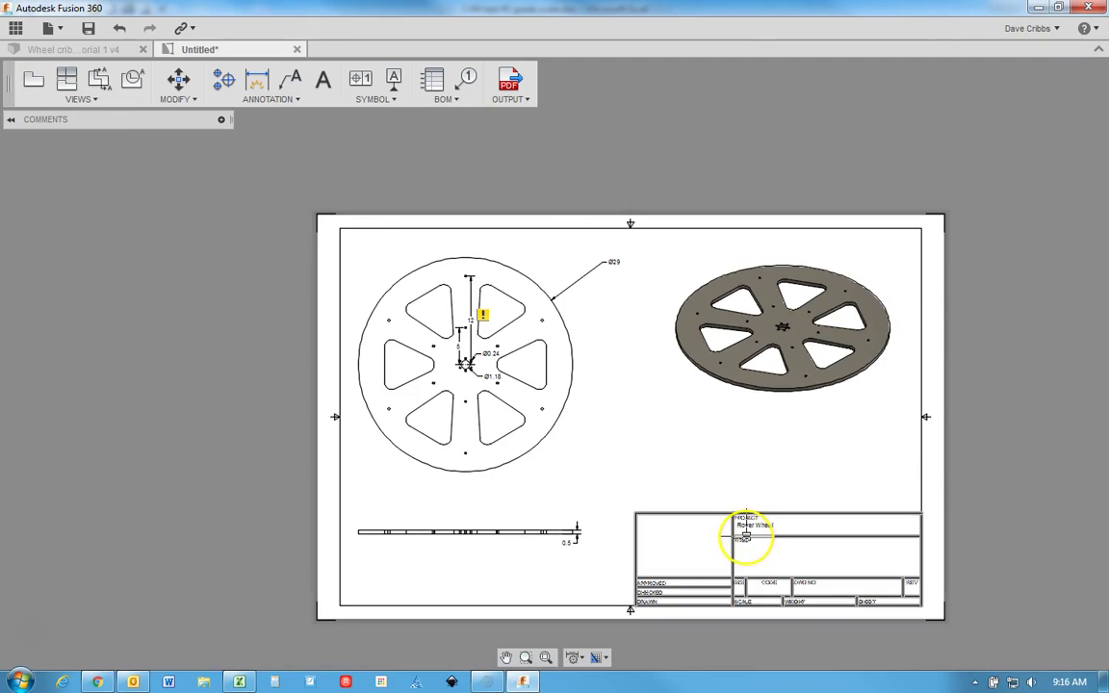
{"action": "scroll", "coordinate": [756, 535], "scroll_direction": "up", "scroll_amount": 1}
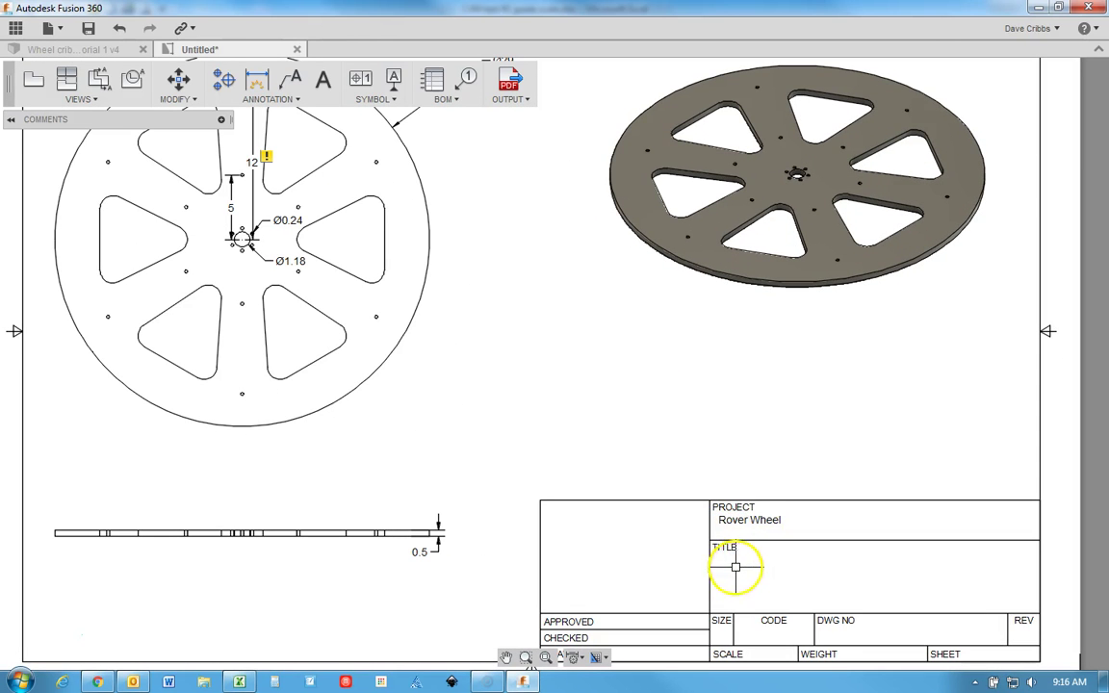
{"action": "scroll", "coordinate": [730, 563], "scroll_direction": "up", "scroll_amount": 1}
{"action": "scroll", "coordinate": [732, 562], "scroll_direction": "down", "scroll_amount": 2}
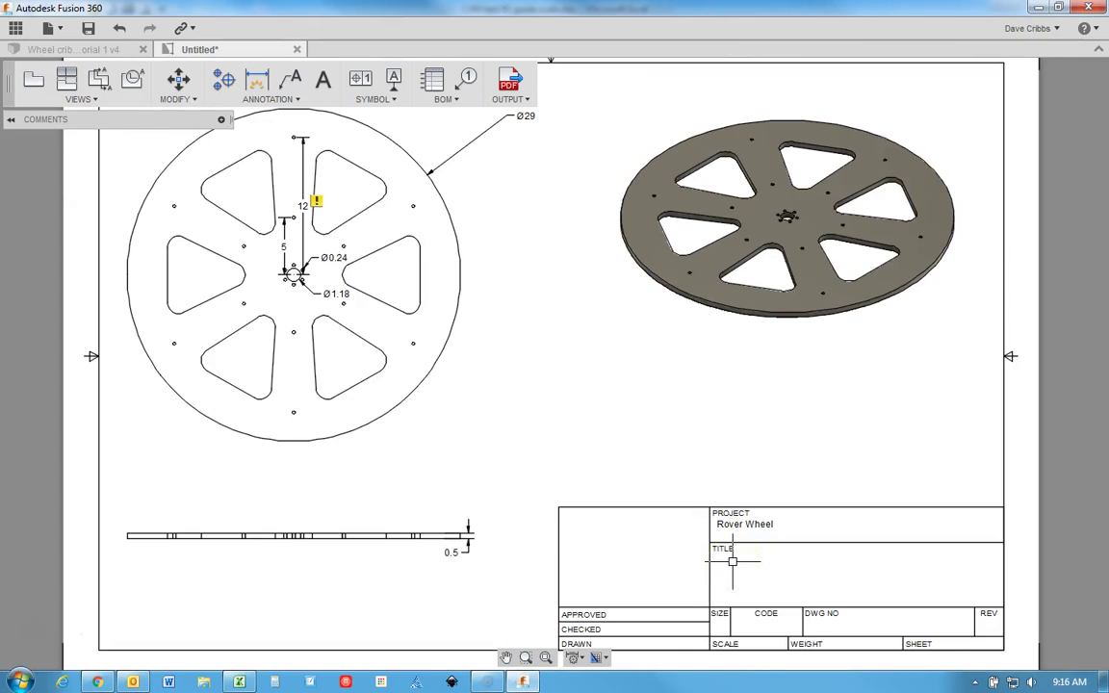
{"action": "scroll", "coordinate": [731, 562], "scroll_direction": "up", "scroll_amount": 3}
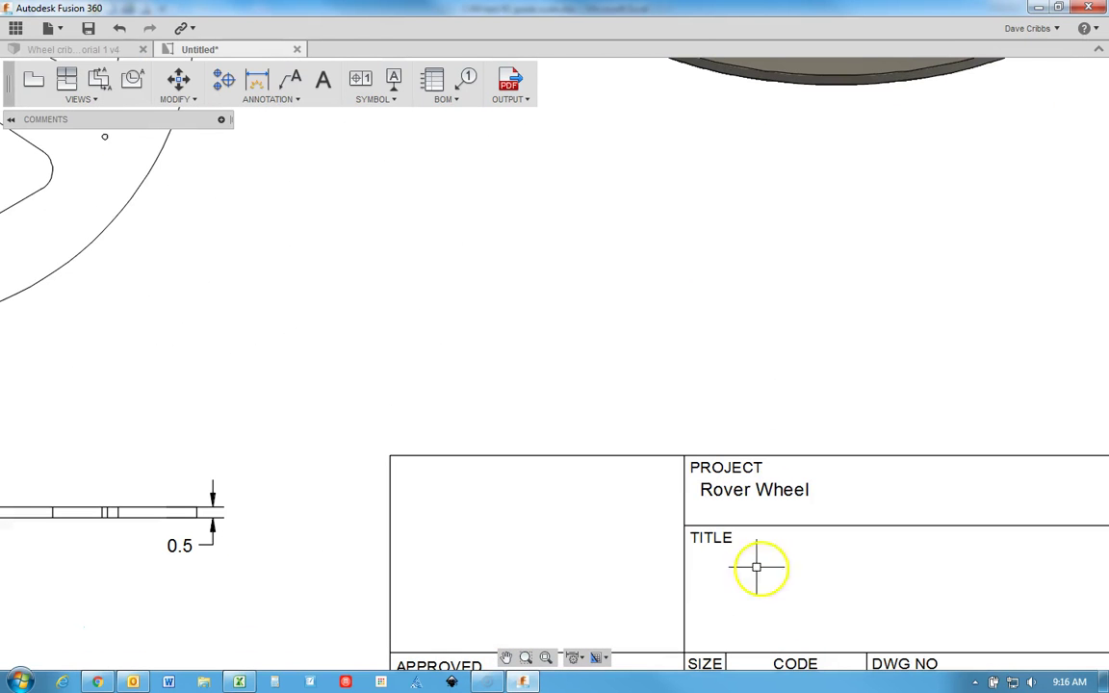
{"action": "left_click", "coordinate": [710, 558]}
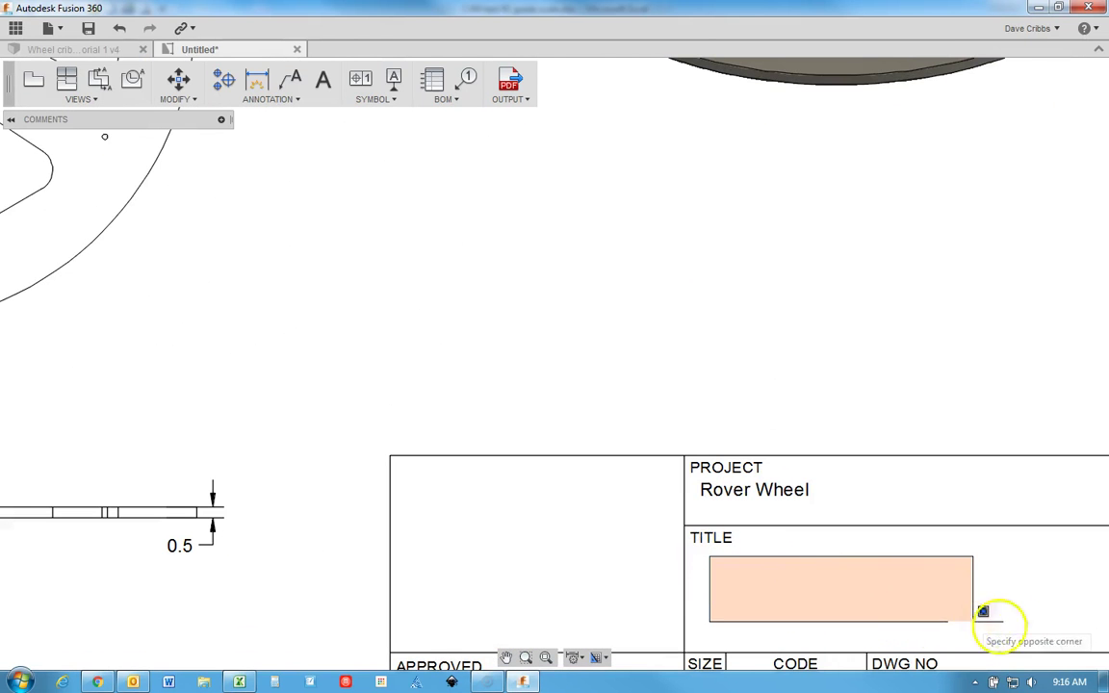
{"action": "key", "text": "Escape"}
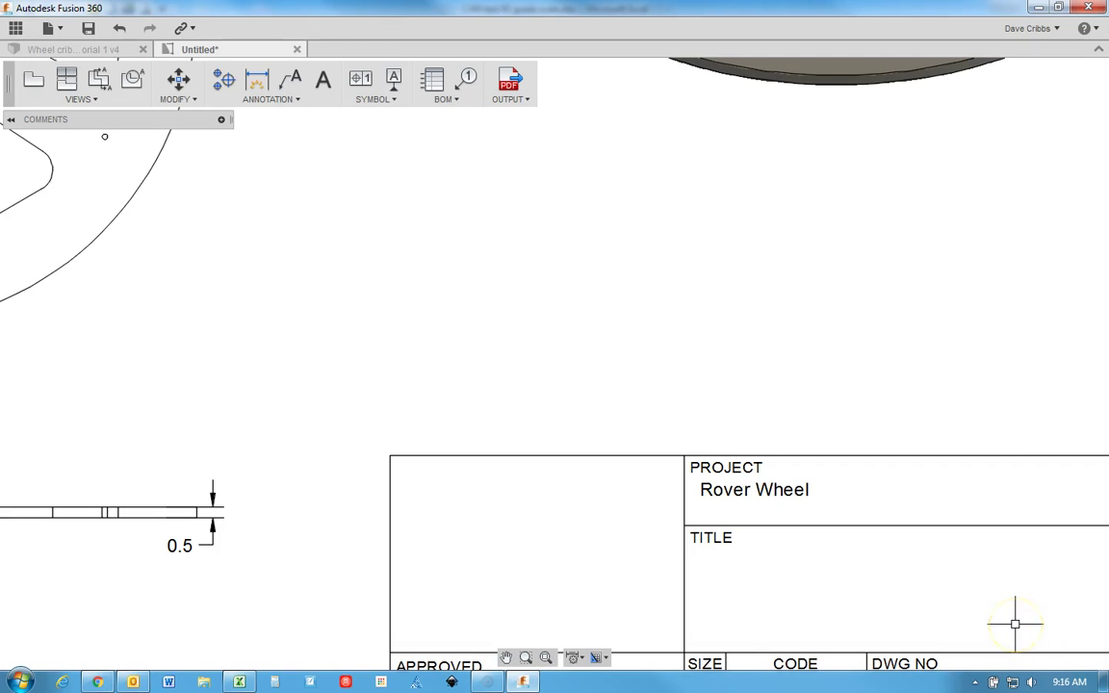
{"action": "left_click", "coordinate": [323, 77]}
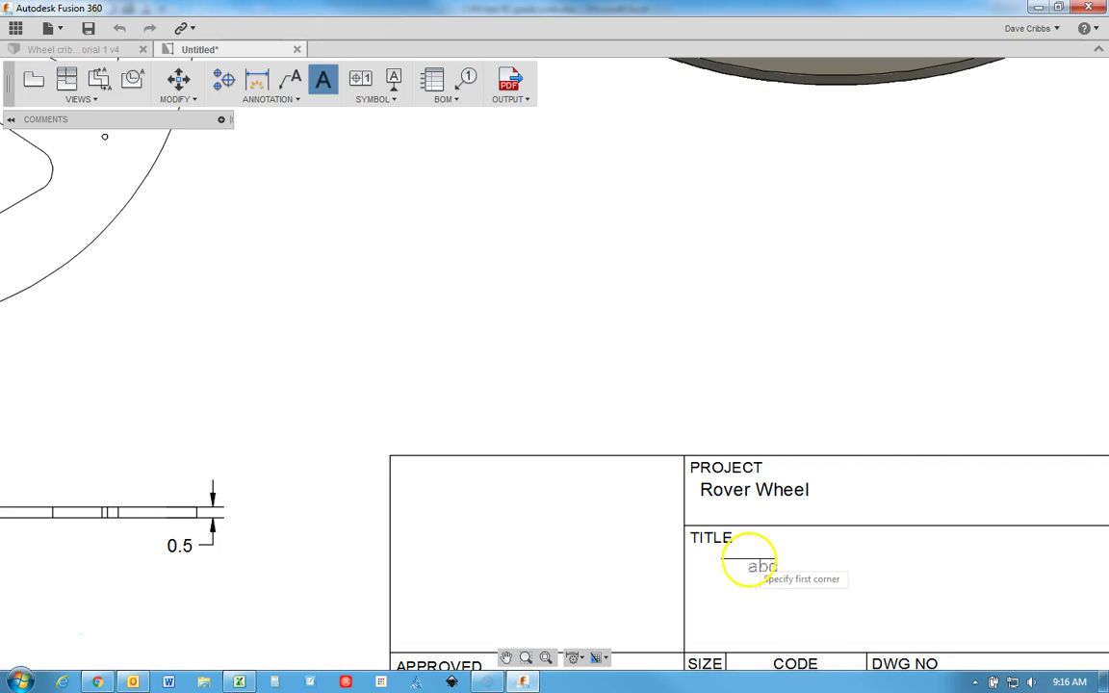
{"action": "left_click", "coordinate": [748, 557]}
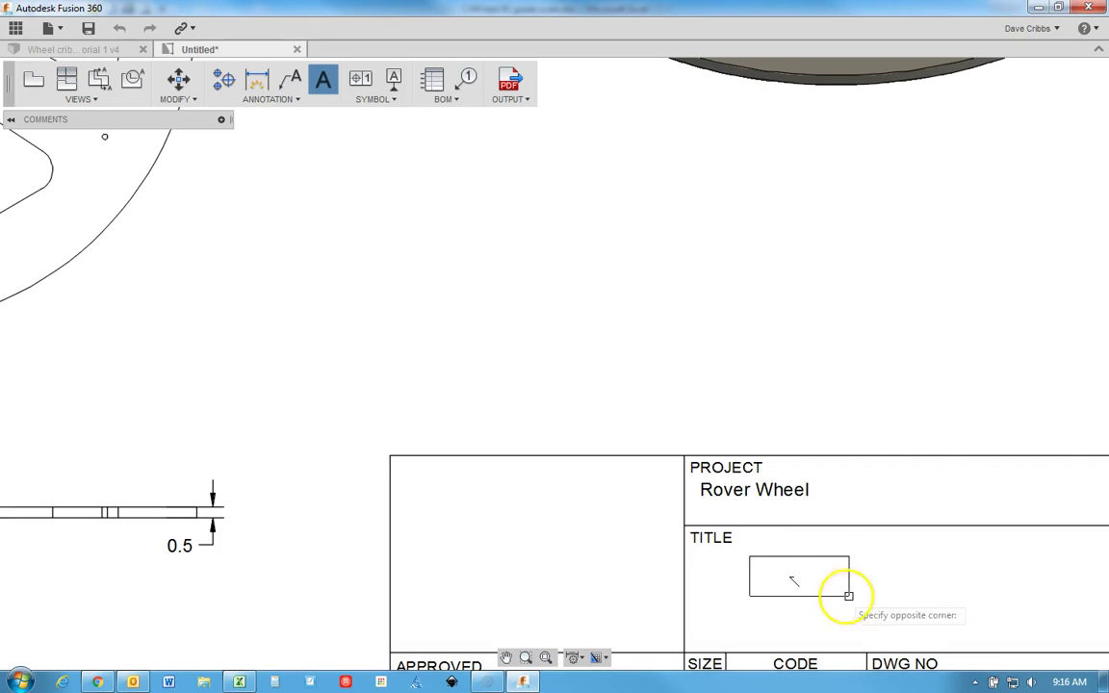
{"action": "left_click", "coordinate": [1031, 631]}
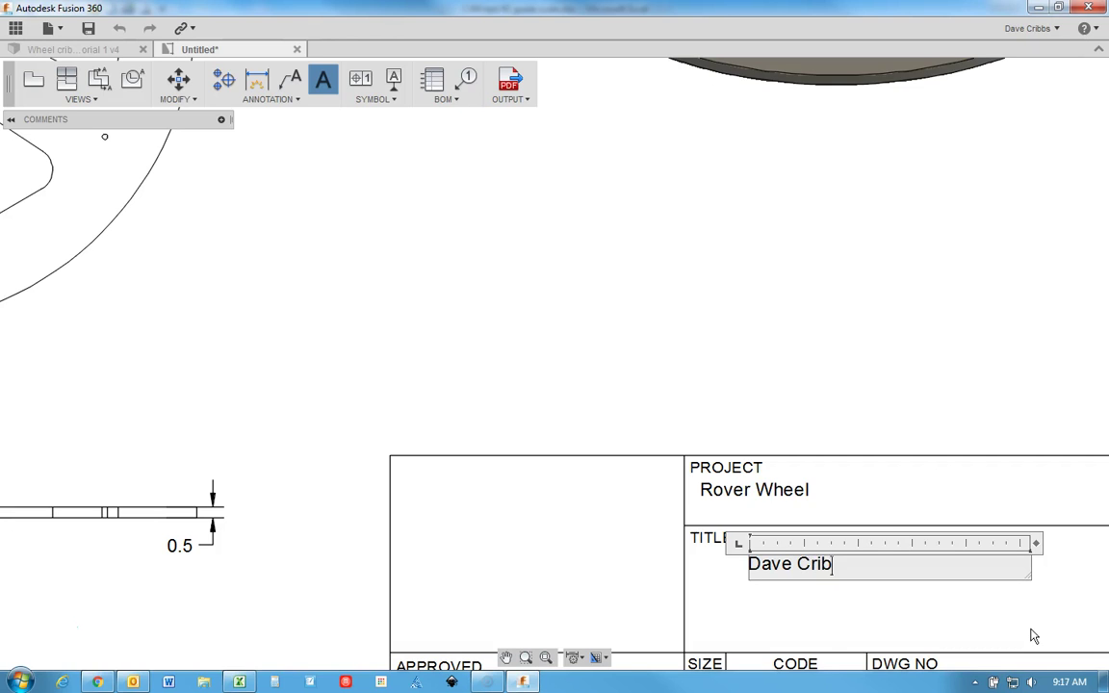
{"action": "key", "text": "Return"}
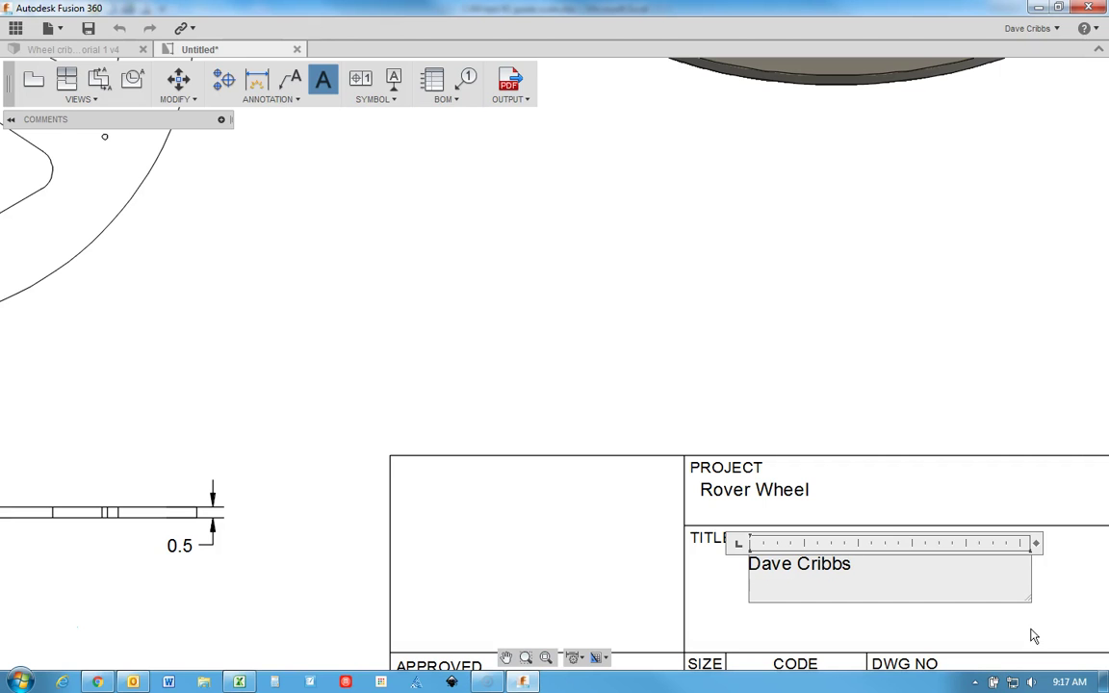
{"action": "left_click", "coordinate": [1032, 636]}
Step: Fit the whole sheet in view and save the drawing under its proposed name in the preset cloud project folder
{"action": "key", "text": "F6"}
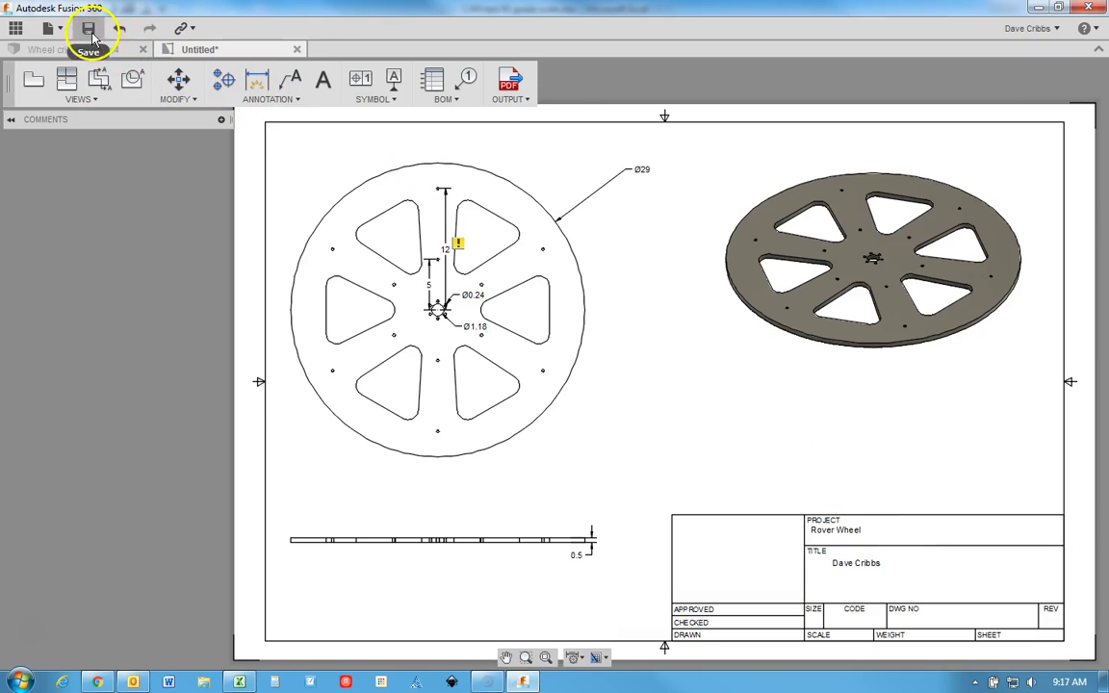
{"action": "left_click", "coordinate": [89, 30]}
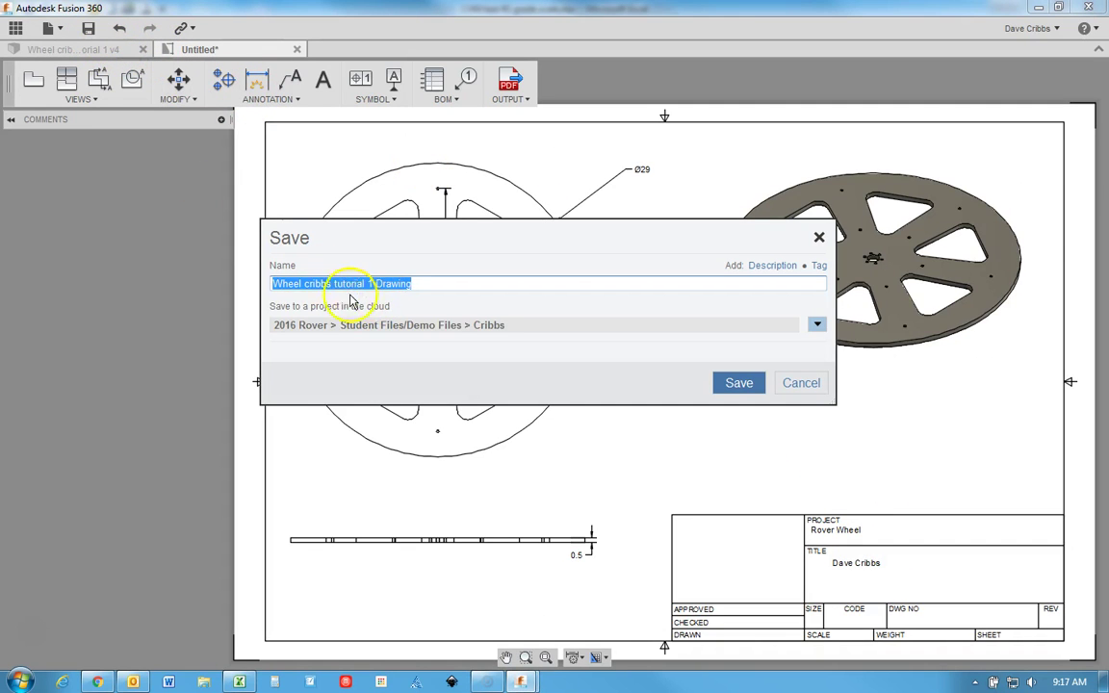
{"action": "left_click", "coordinate": [752, 387]}
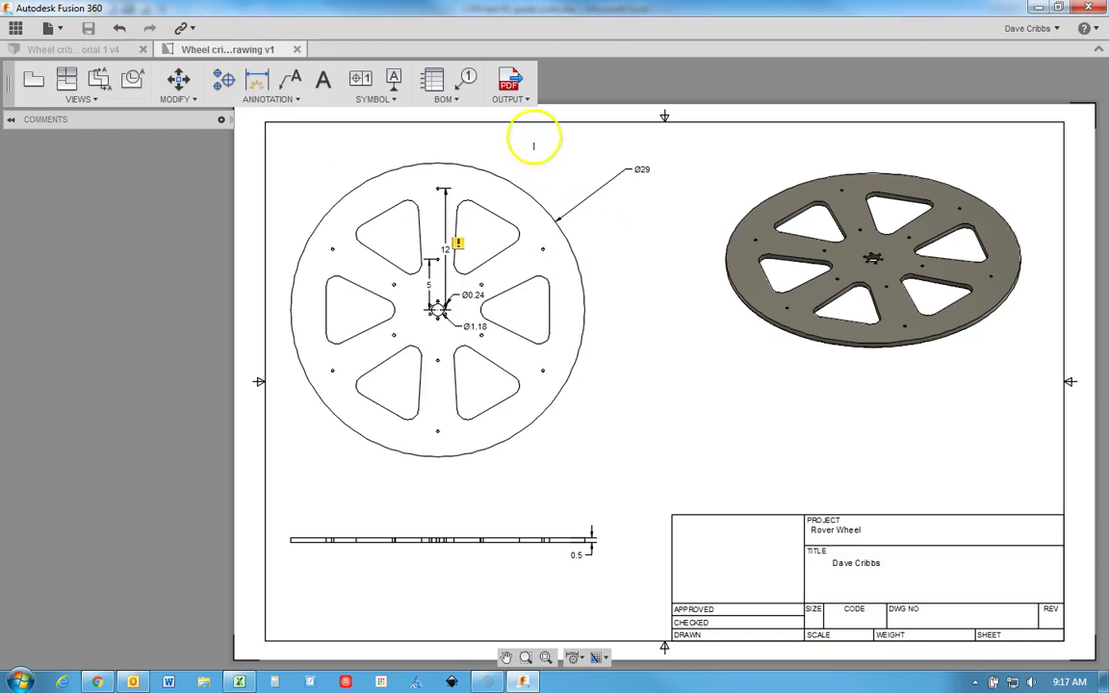
Step: Output the drawing as a PDF under its proposed file name into the 2015_2016 folder of NASA Rover Challenge
{"action": "left_click", "coordinate": [526, 101]}
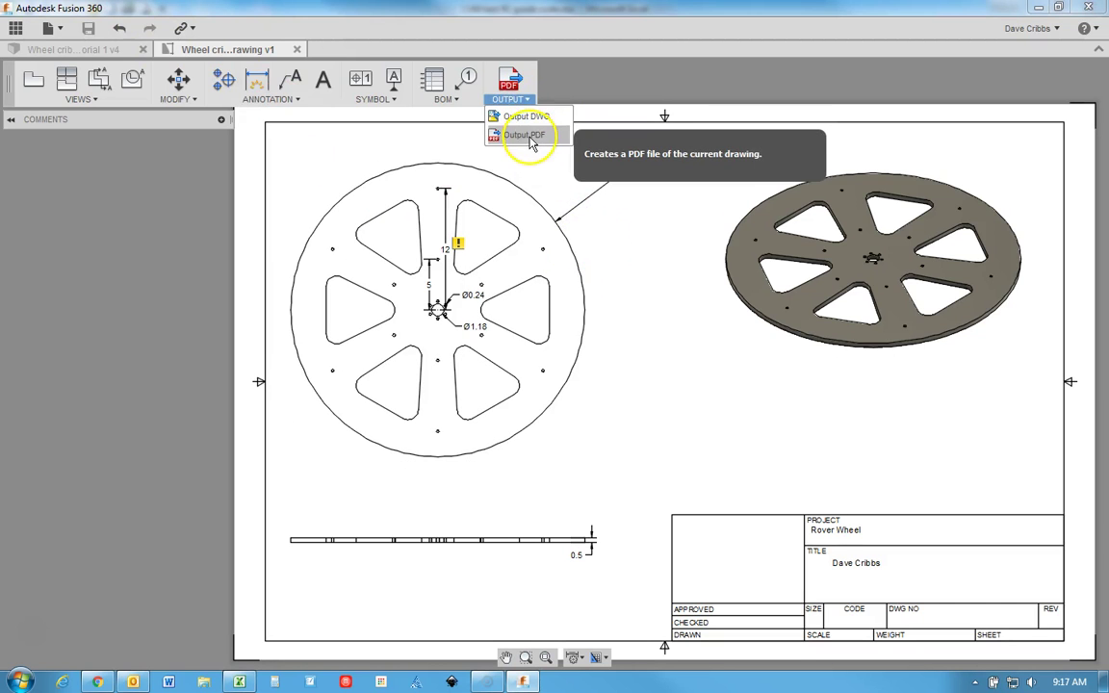
{"action": "left_click", "coordinate": [529, 136]}
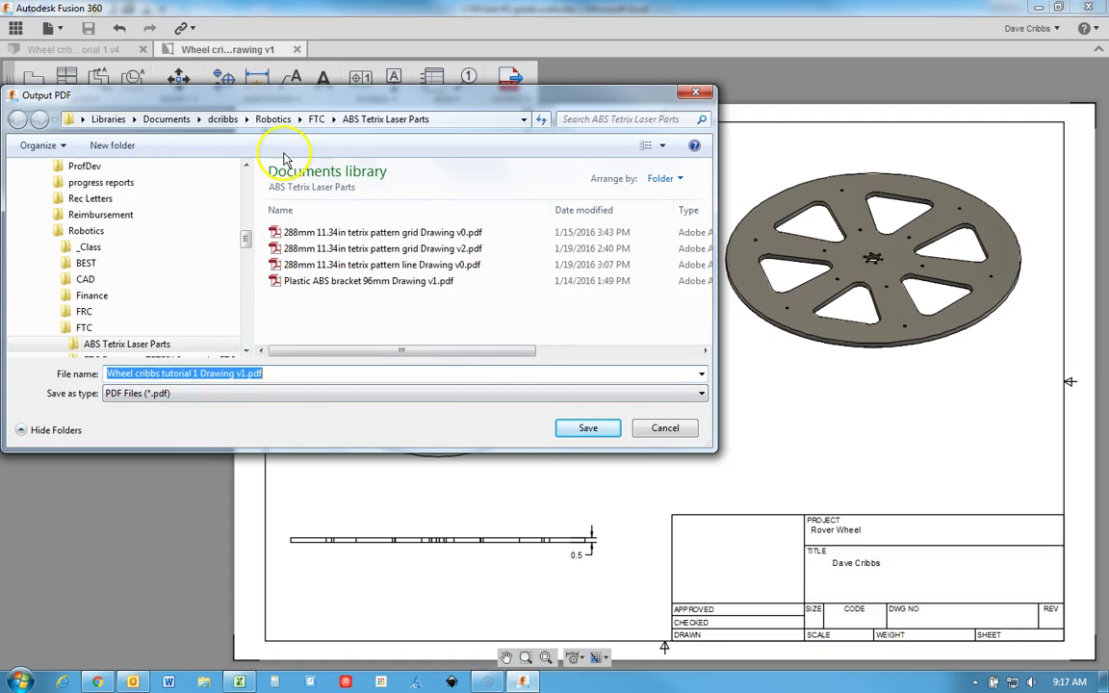
{"action": "left_click", "coordinate": [224, 118]}
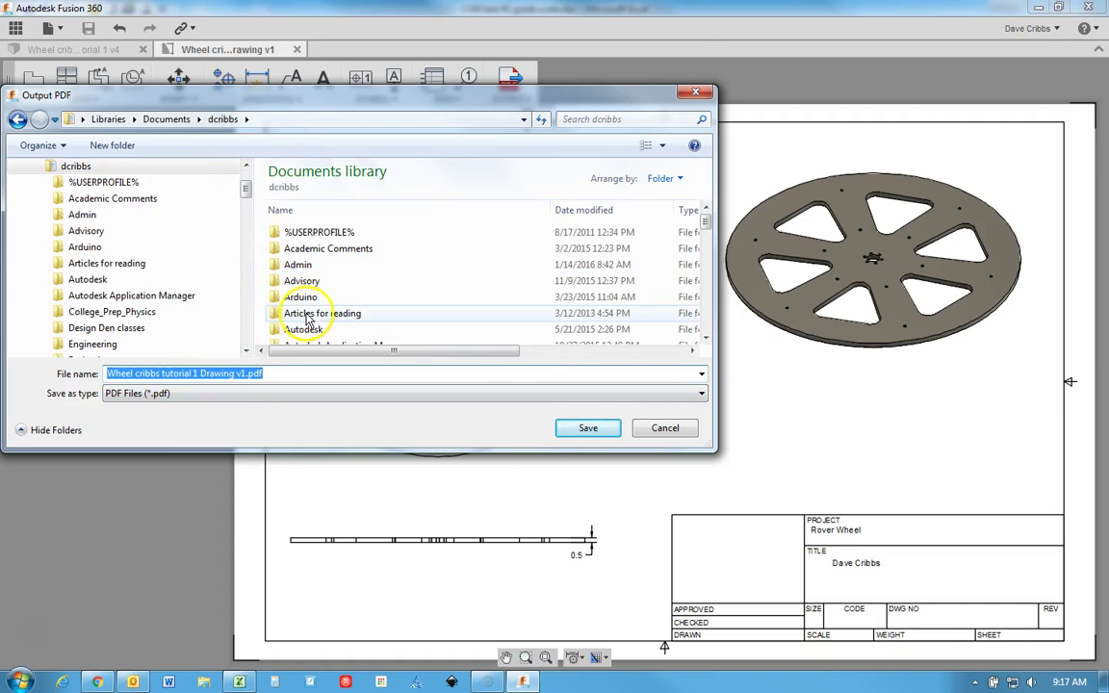
{"action": "left_click", "coordinate": [308, 318]}
{"action": "scroll", "coordinate": [308, 318], "scroll_direction": "down", "scroll_amount": 8}
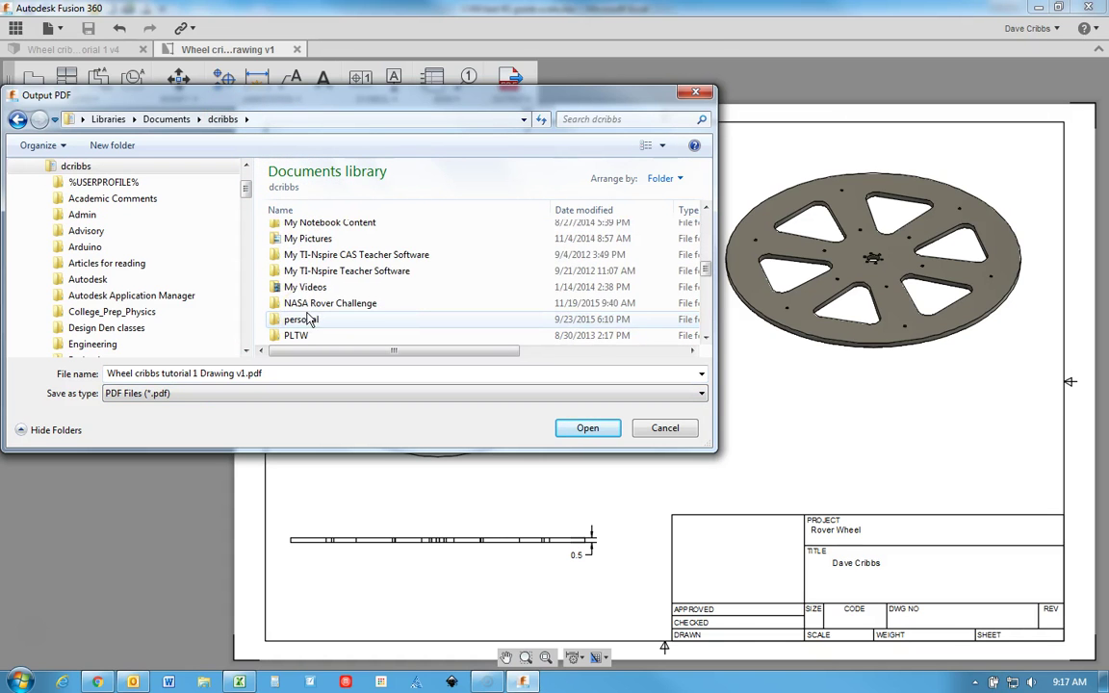
{"action": "double_click", "coordinate": [308, 305]}
{"action": "left_click", "coordinate": [305, 249]}
{"action": "double_click", "coordinate": [305, 249]}
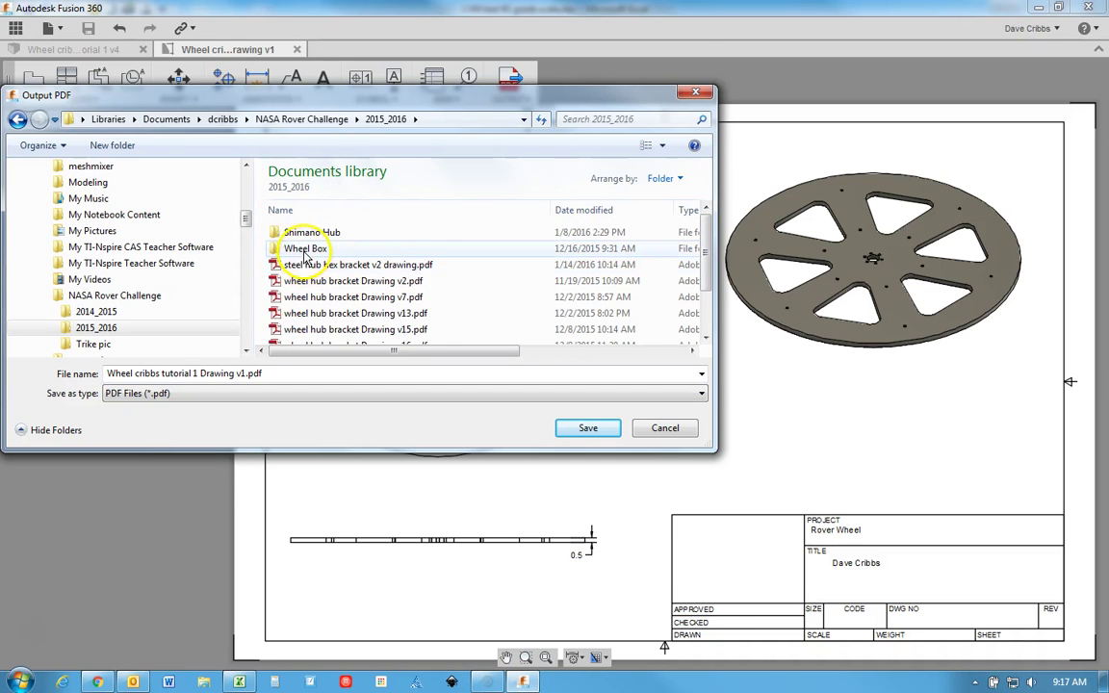
{"action": "scroll", "coordinate": [306, 255], "scroll_direction": "down", "scroll_amount": 1}
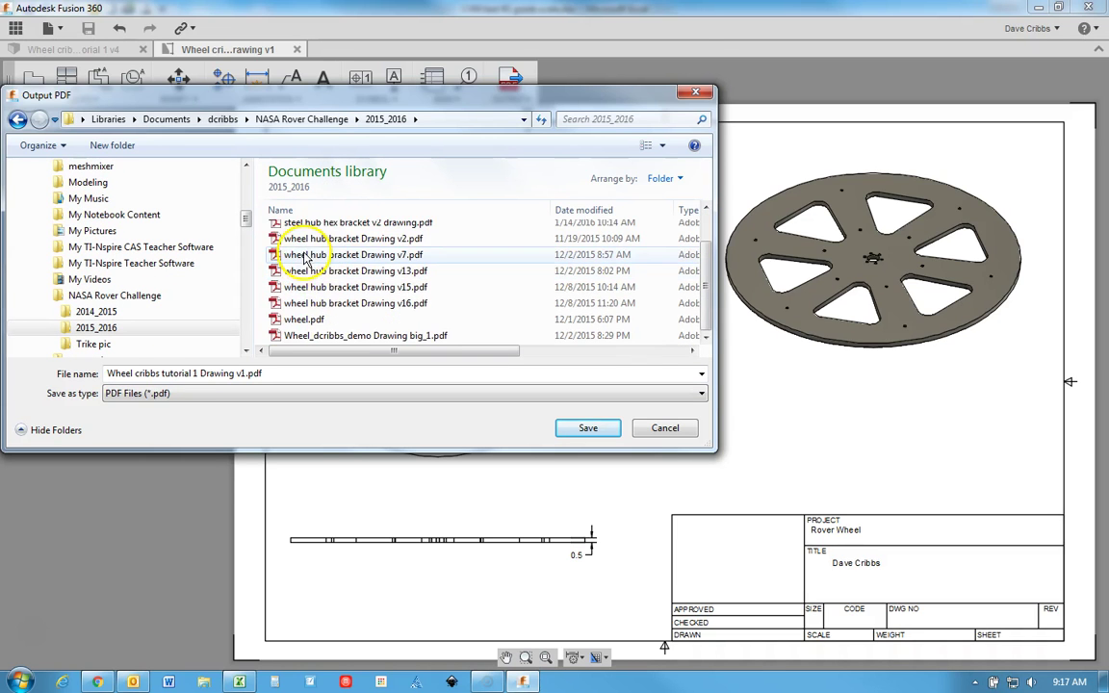
{"action": "left_click", "coordinate": [580, 428]}
{"action": "left_click", "coordinate": [584, 424]}
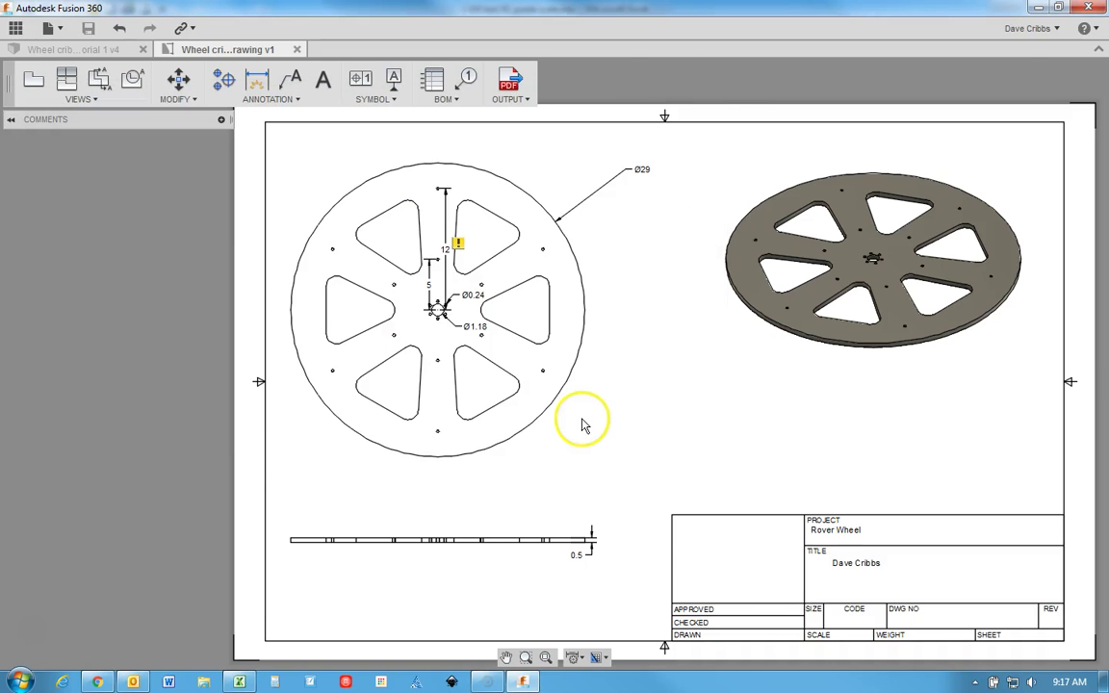
{"action": "left_click_drag", "start_coordinate": [584, 415], "coordinate": [484, 587]}
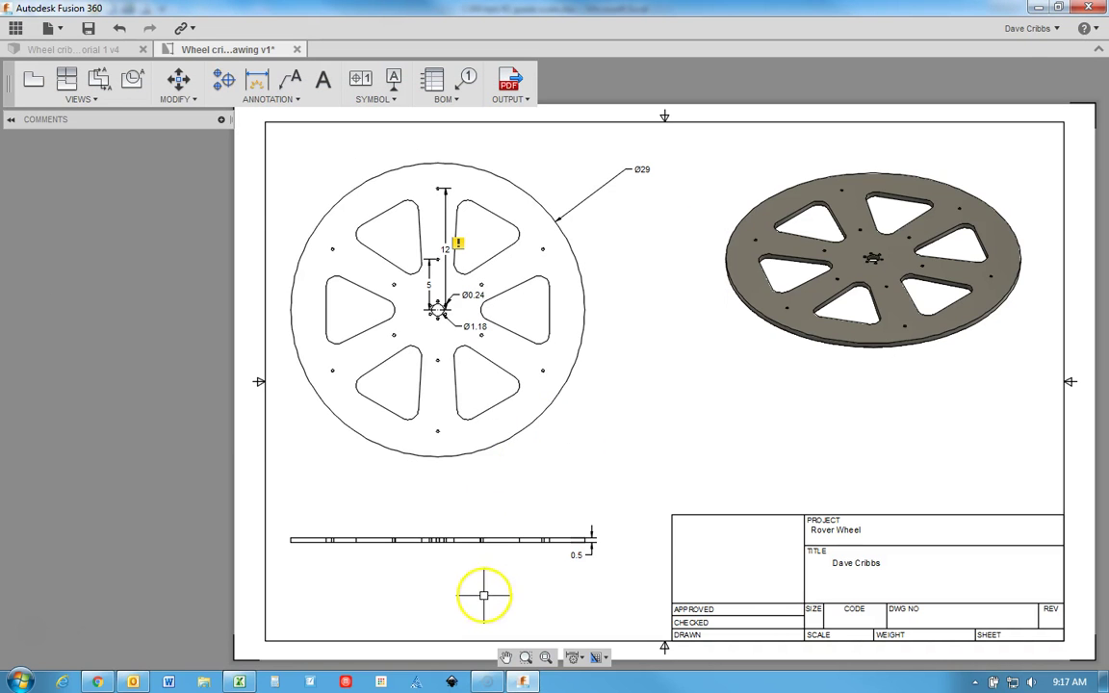
{"action": "left_click", "coordinate": [561, 419]}
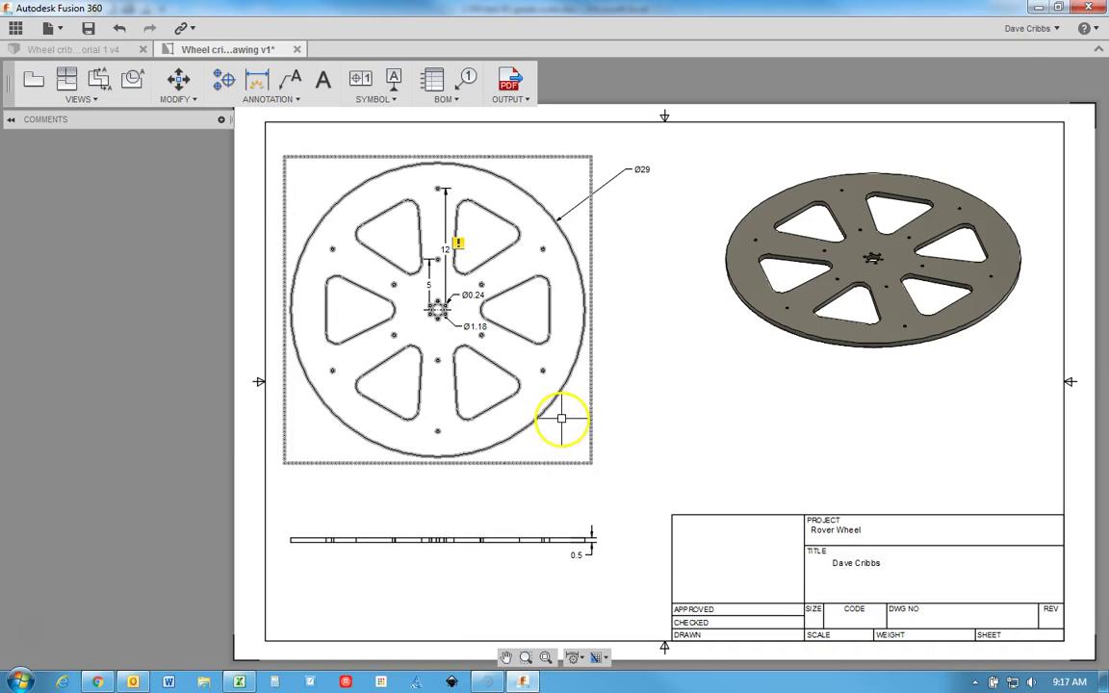
{"action": "left_click", "coordinate": [723, 447]}
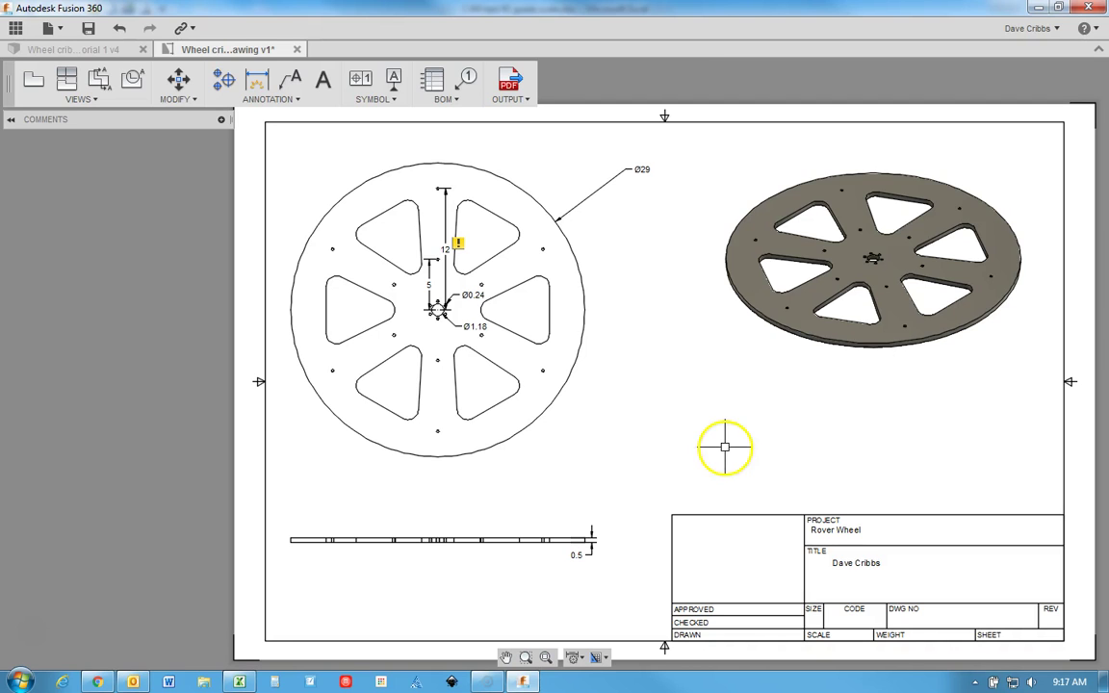